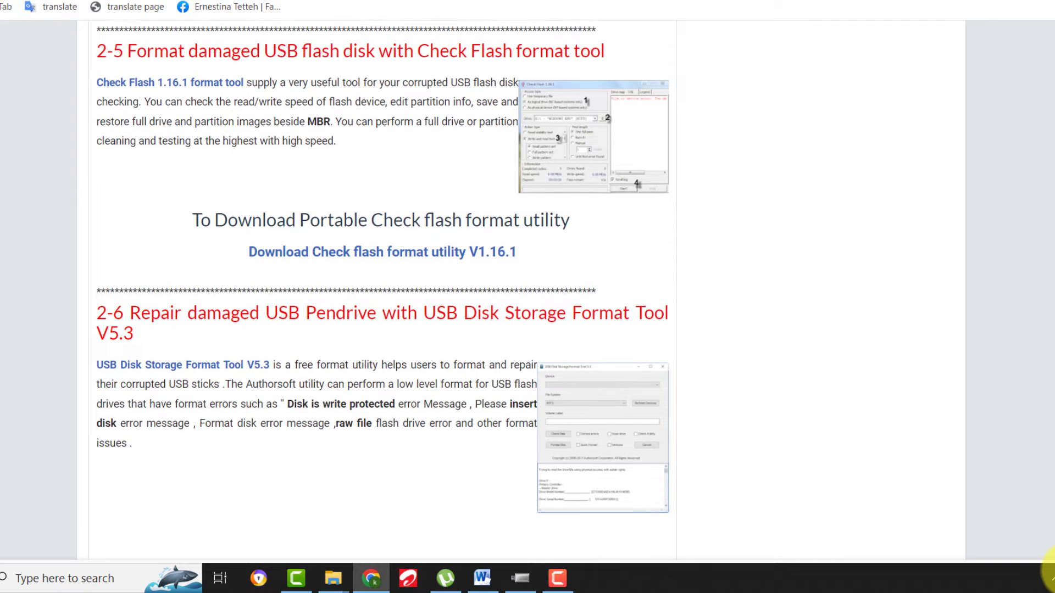
# Look through the web page's list of format and repair tools for damaged USB flash drives.
pyautogui.scroll(-3, 382, 274)
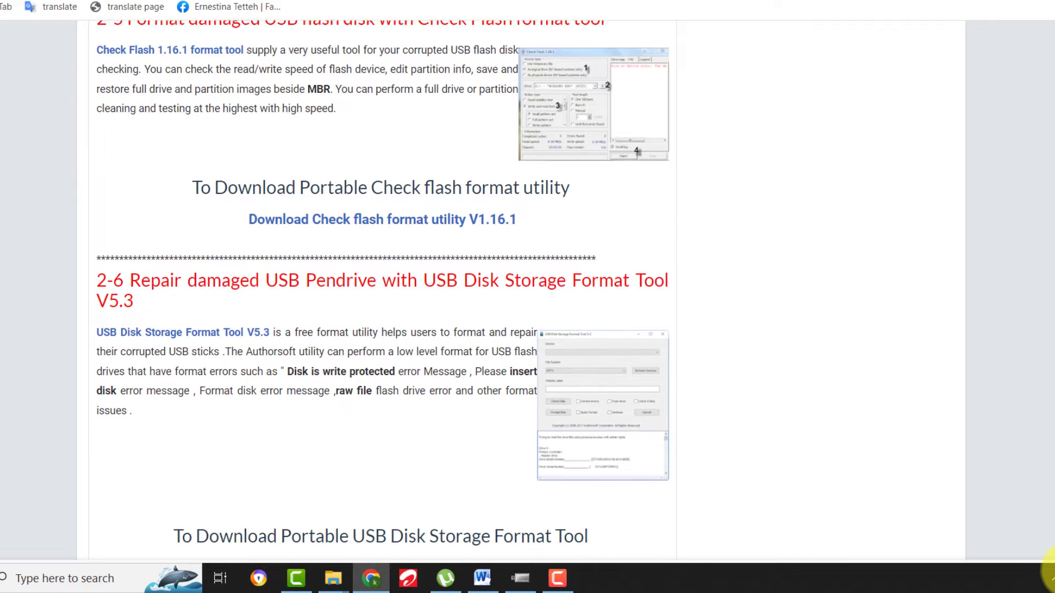
pyautogui.scroll(-3, 382, 274)
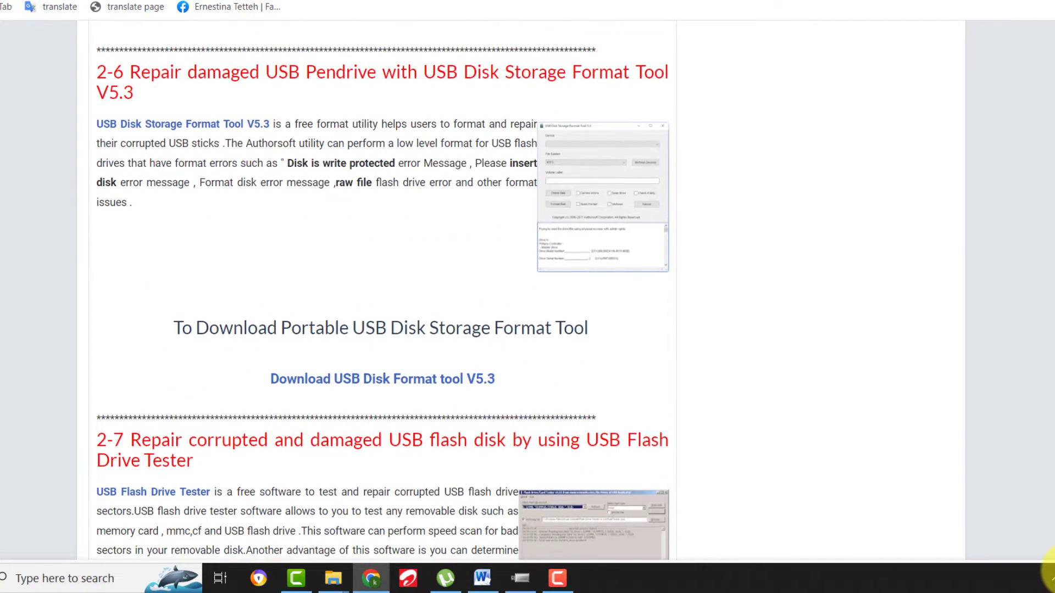
pyautogui.scroll(-4, 383, 274)
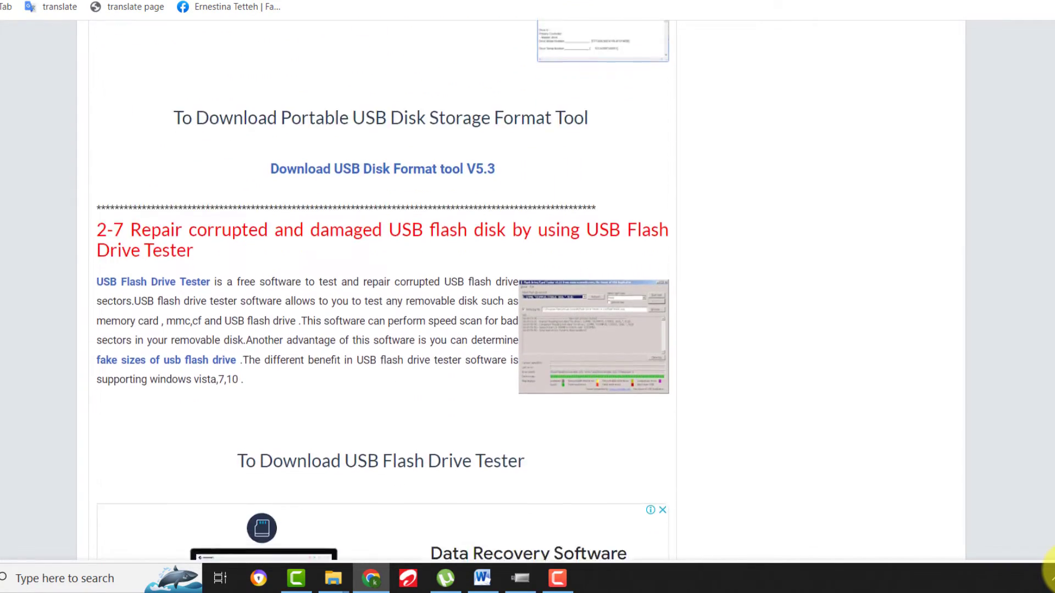
pyautogui.scroll(-3, 382, 283)
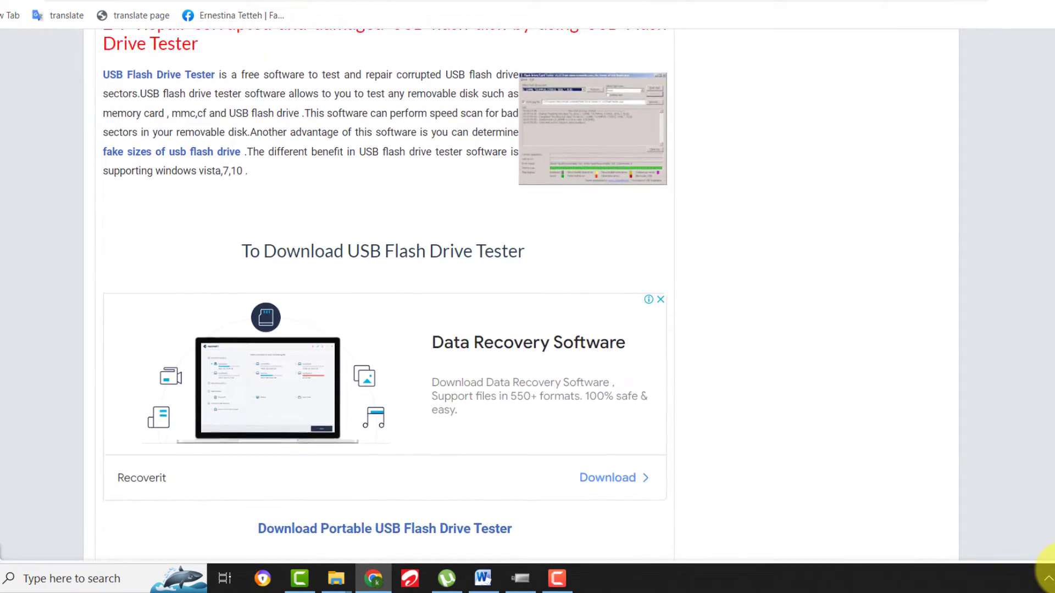
pyautogui.scroll(-3, 382, 283)
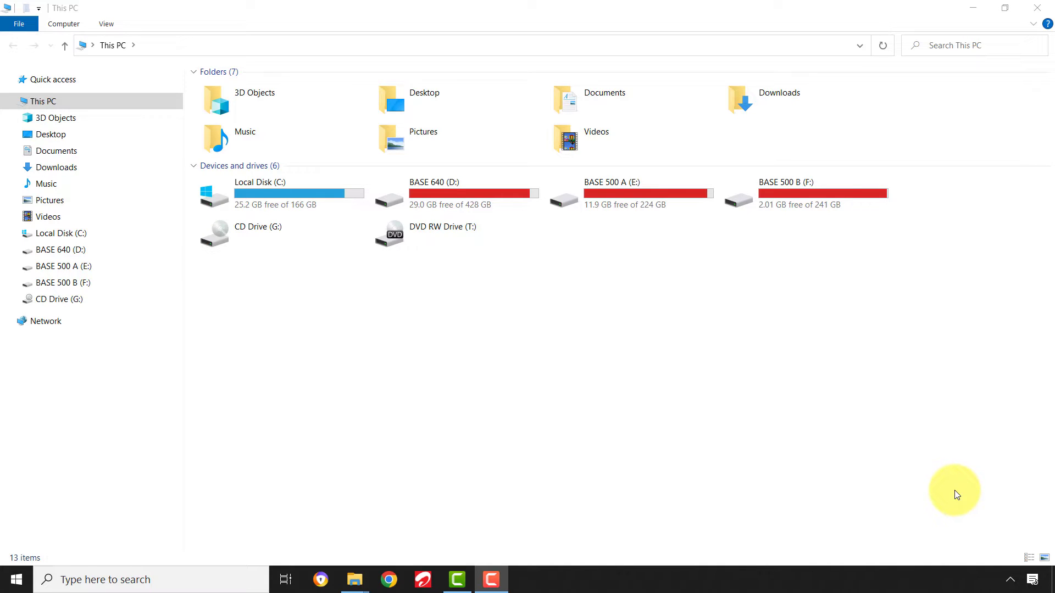
# Search Windows for "format" and open Create and format hard disk partitions.
pyautogui.click(106, 577)
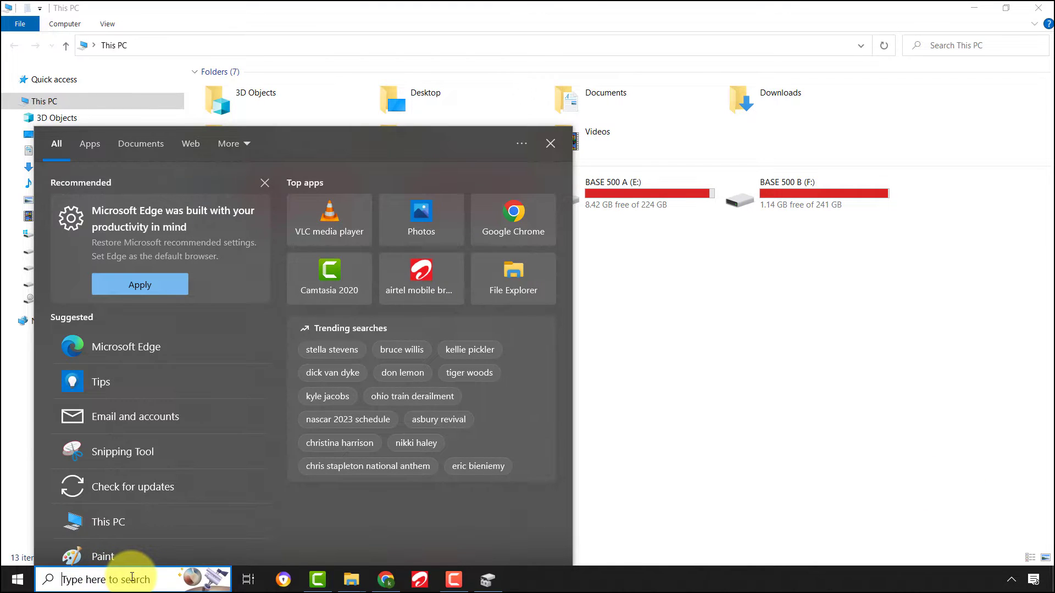
pyautogui.write('form')
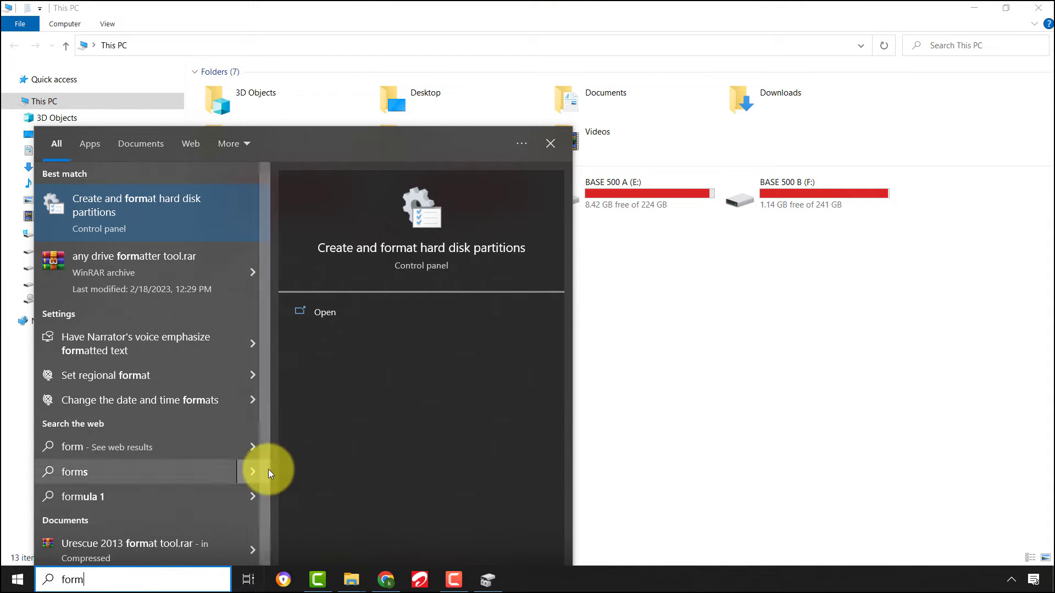
pyautogui.write('at')
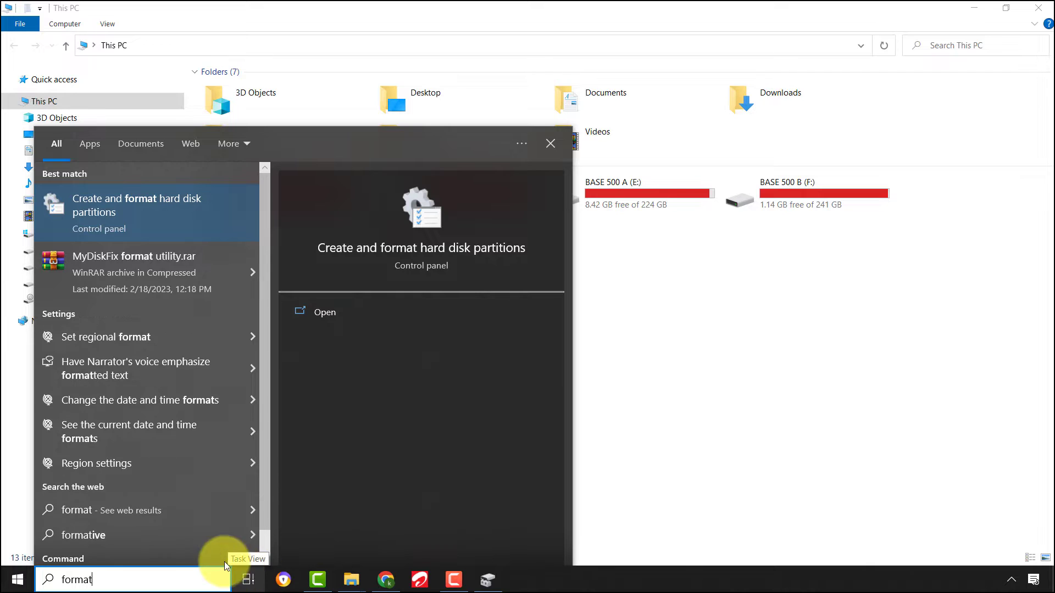
pyautogui.click(123, 201)
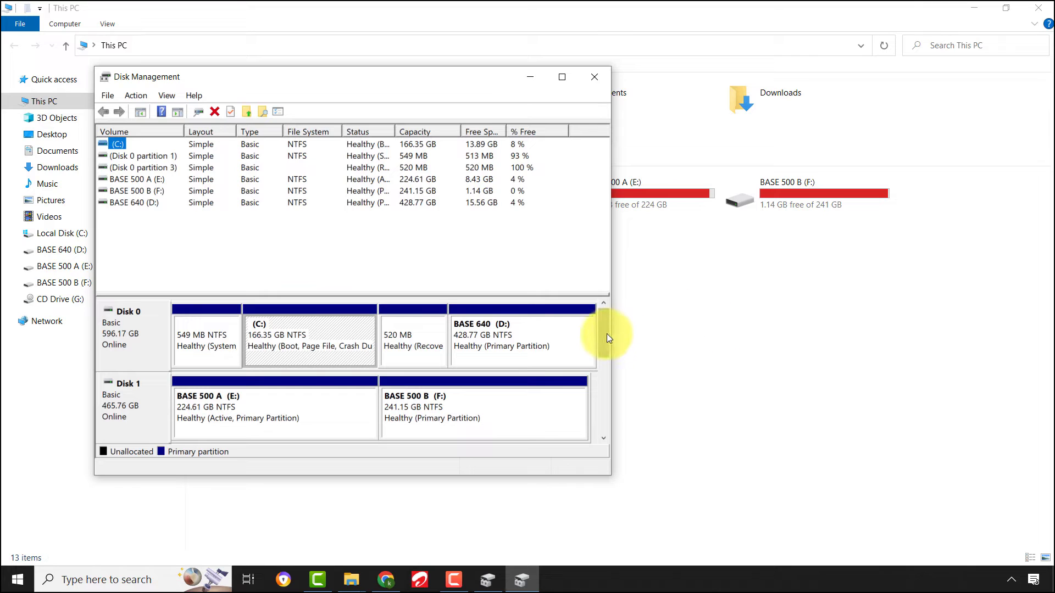
# Check the drive letter and paths settings of removable Disk 2 (H:), then put Disk Management out of view.
pyautogui.moveTo(606, 334); pyautogui.dragTo(611, 370)
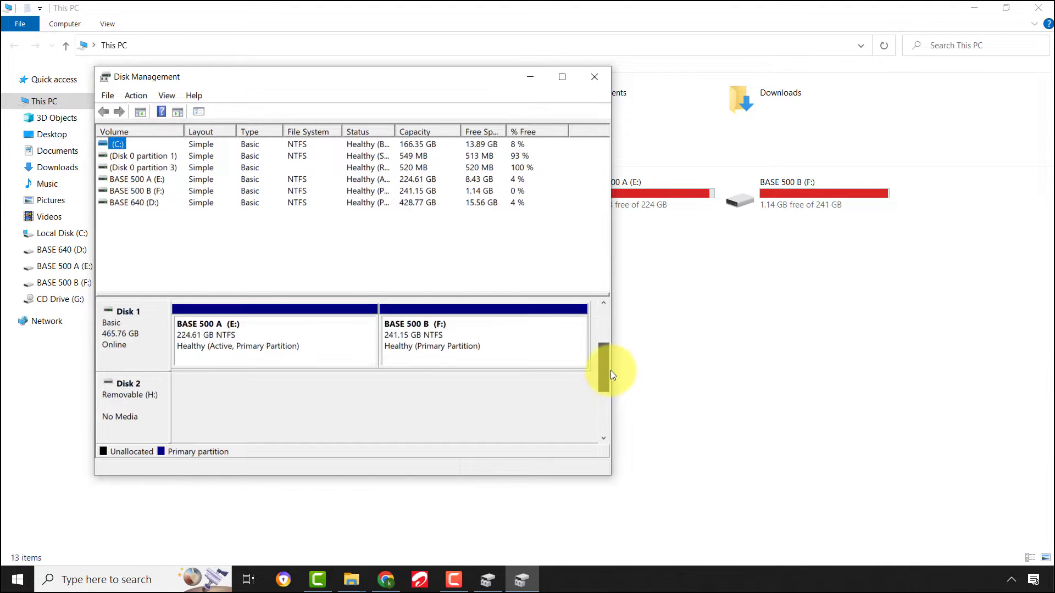
pyautogui.click(134, 394)
pyautogui.rightClick(133, 393)
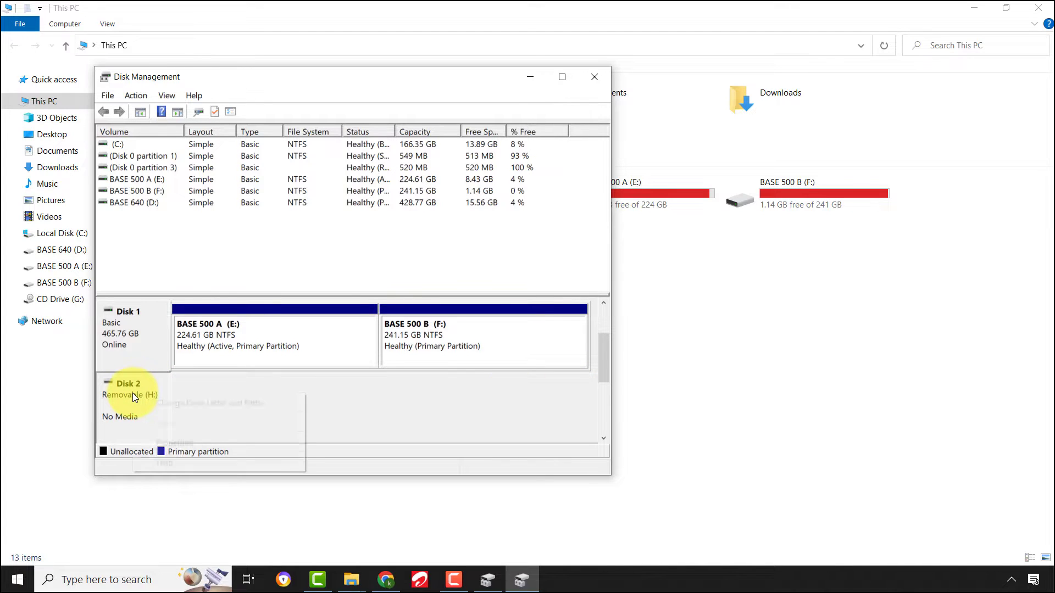
pyautogui.click(210, 399)
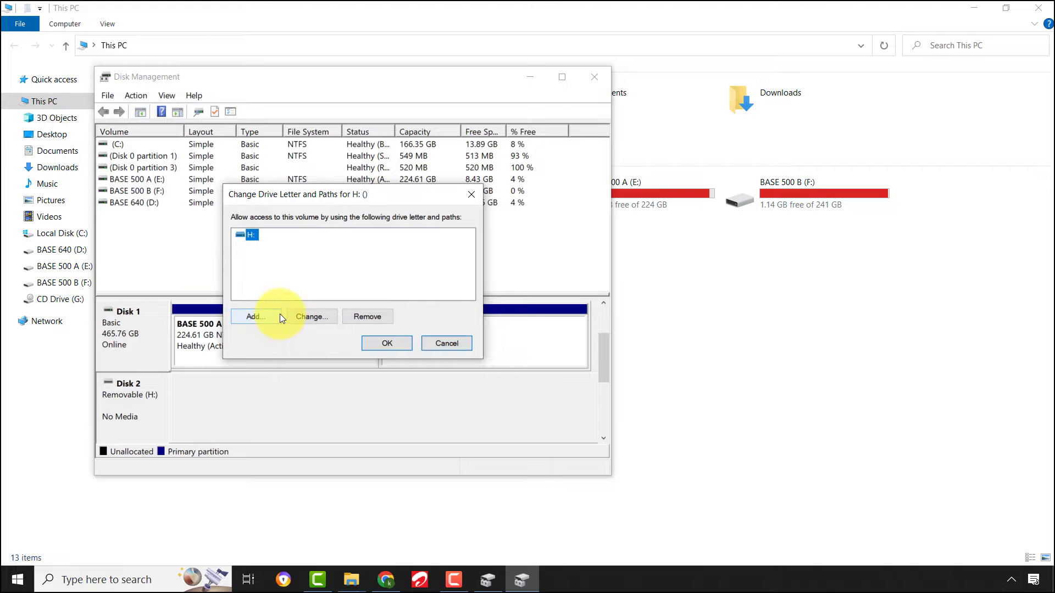
pyautogui.click(397, 340)
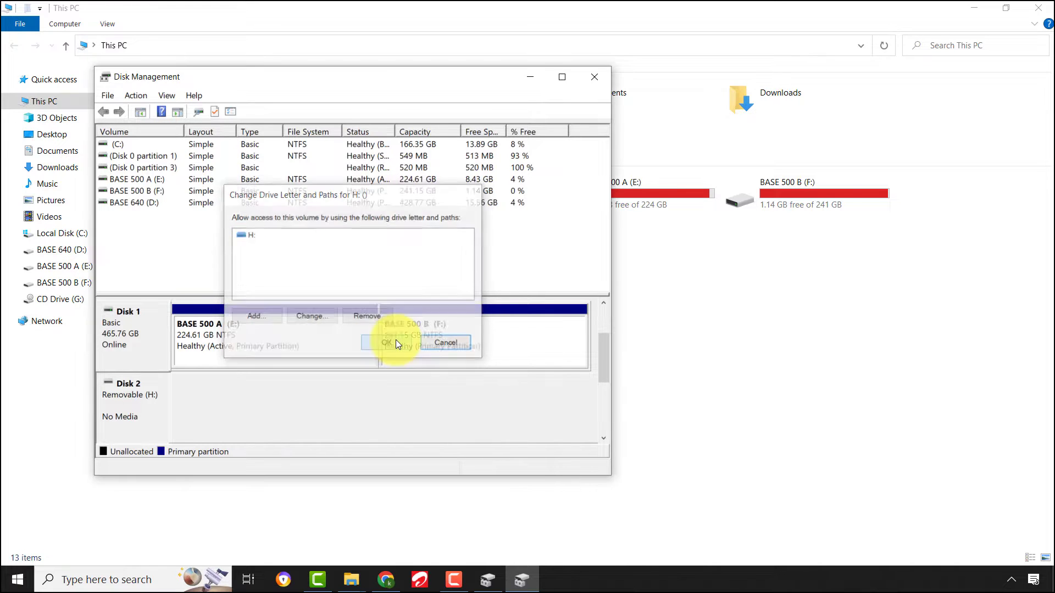
pyautogui.click(525, 75)
# Search Windows for "CMD" and run Command Prompt as administrator, ready for input.
pyautogui.click(110, 580)
pyautogui.write('CMD')
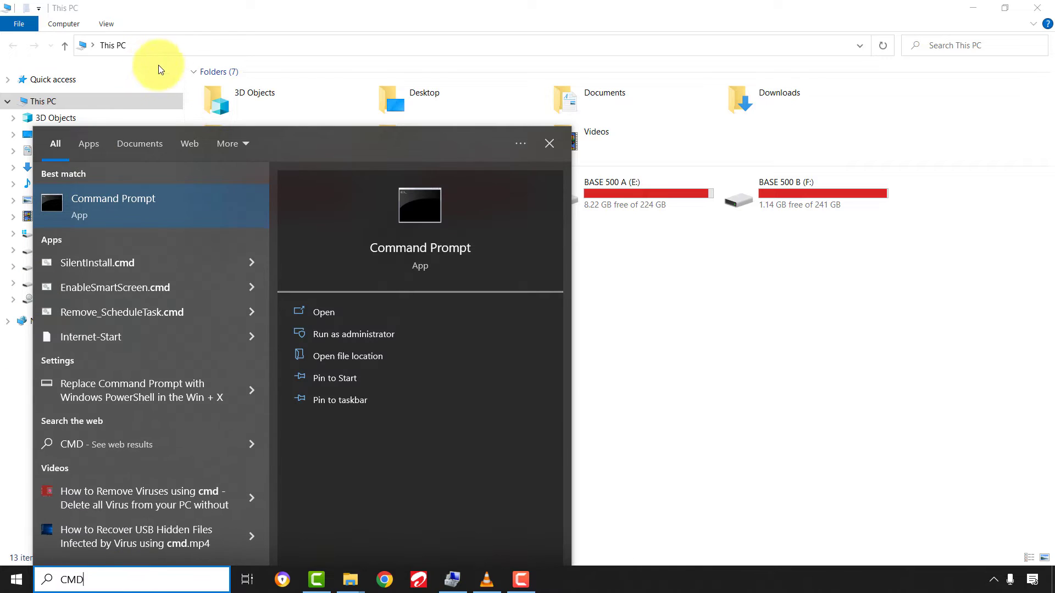
pyautogui.rightClick(101, 209)
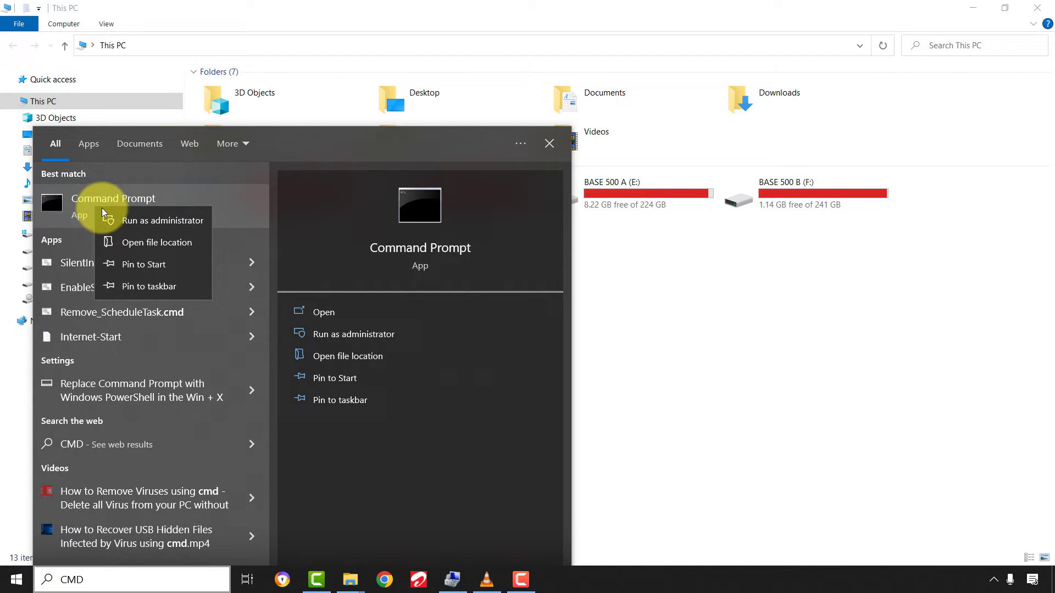
pyautogui.click(181, 222)
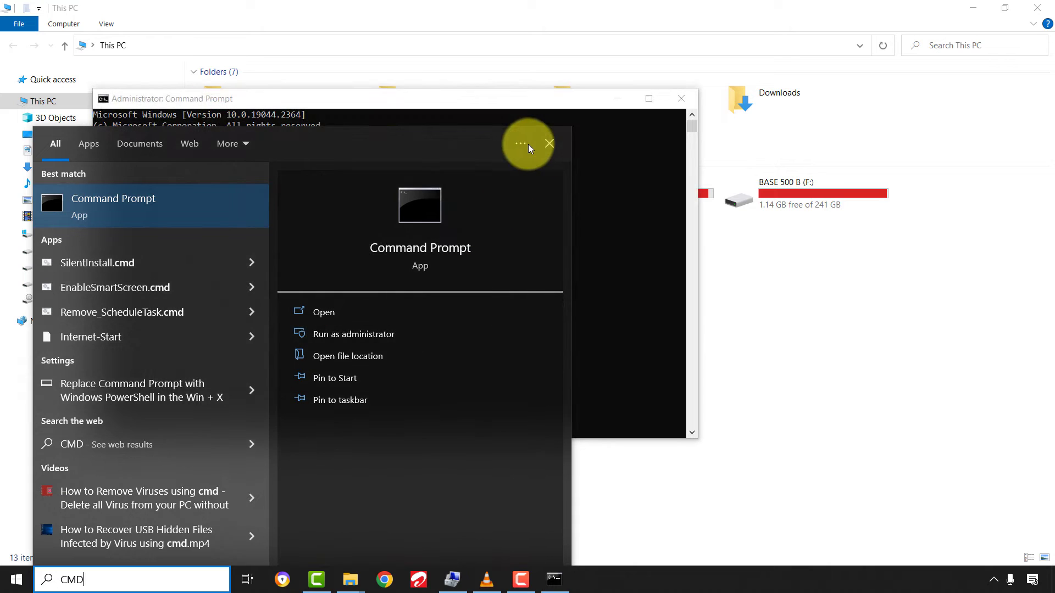
pyautogui.click(593, 156)
pyautogui.click(254, 149)
pyautogui.click(190, 146)
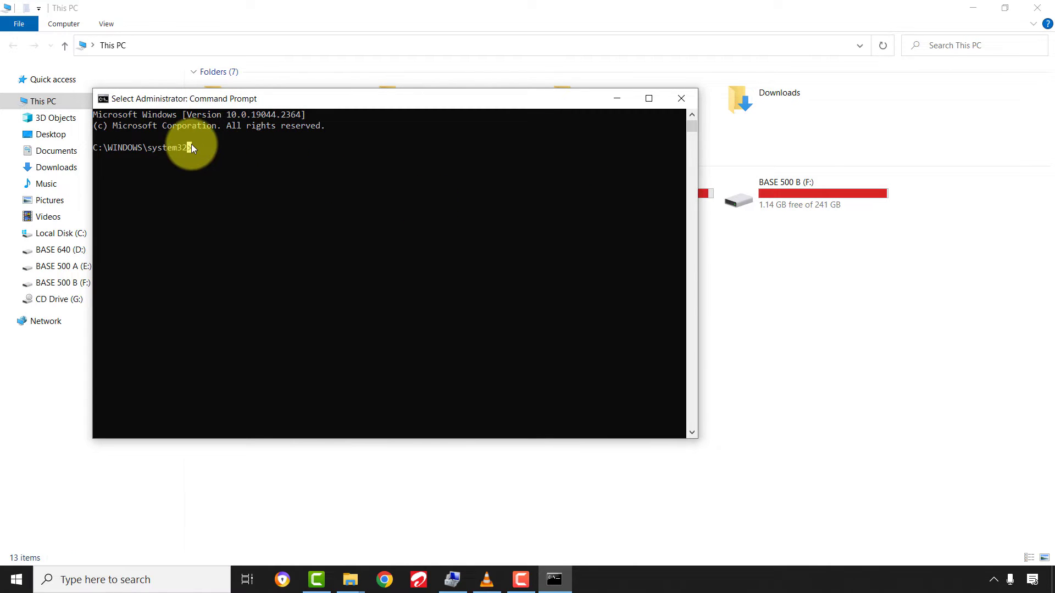
# Start DISKPART in the Command Prompt and run LIST DISK.
pyautogui.write('D')
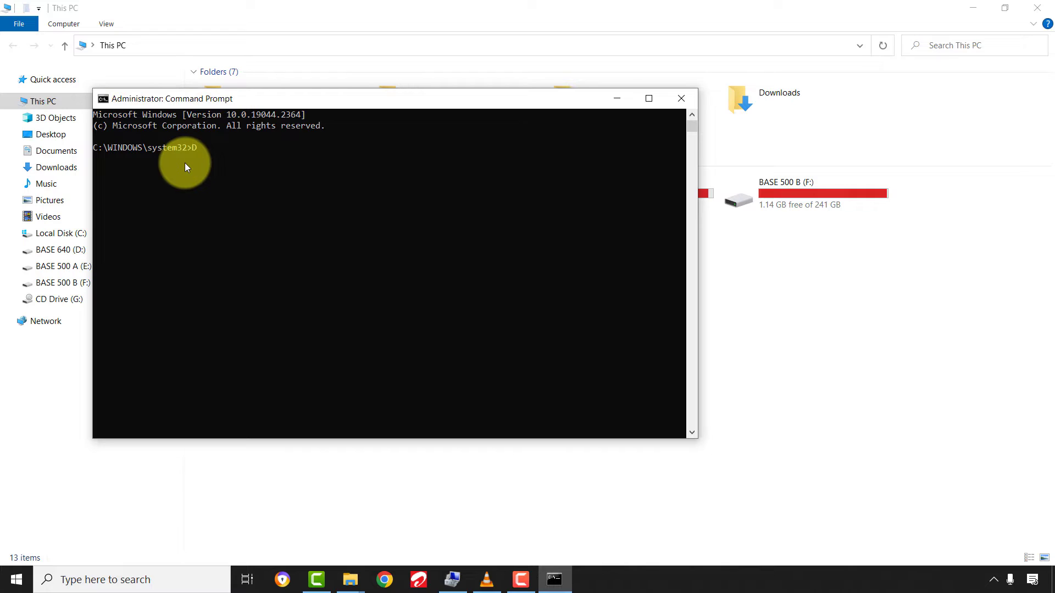
pyautogui.write('IAS')
pyautogui.write('PART')
pyautogui.press('Return')
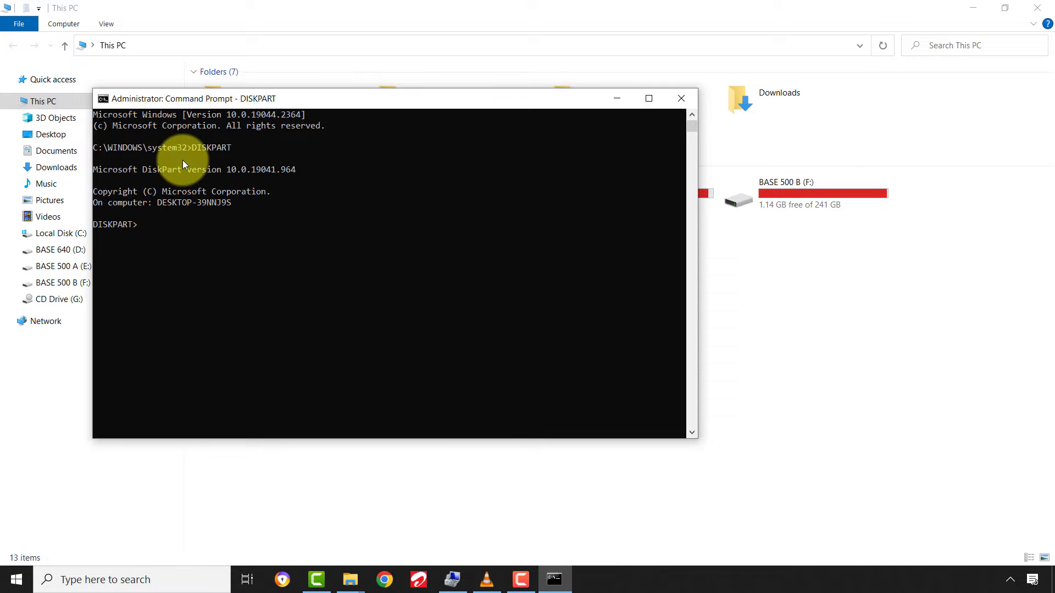
pyautogui.write('LIST DISK')
pyautogui.press('Return')
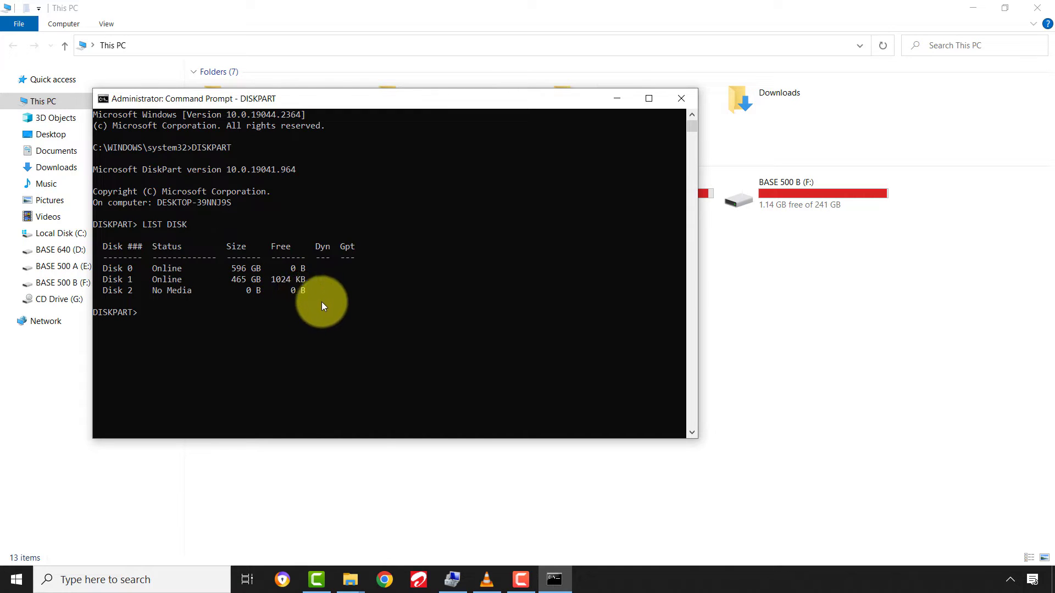
# Search Windows for "FORM", open Create and format hard disk partitions again, and select removable Disk 2 (H:).
pyautogui.moveTo(306, 100); pyautogui.dragTo(375, 113)
pyautogui.click(136, 570)
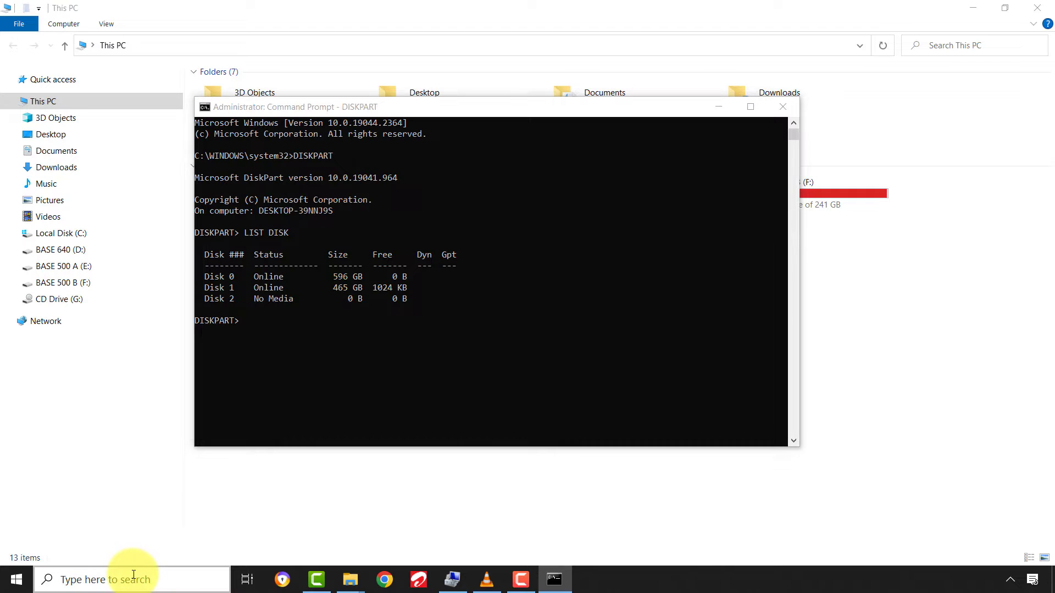
pyautogui.write('G')
pyautogui.press('BackSpace')
pyautogui.write('FORM')
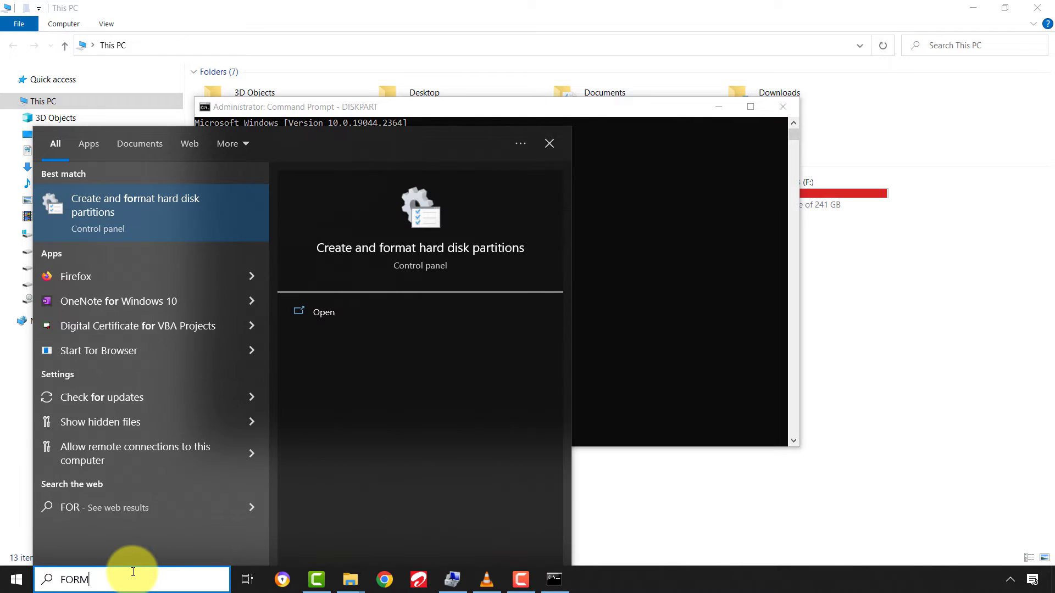
pyautogui.click(233, 209)
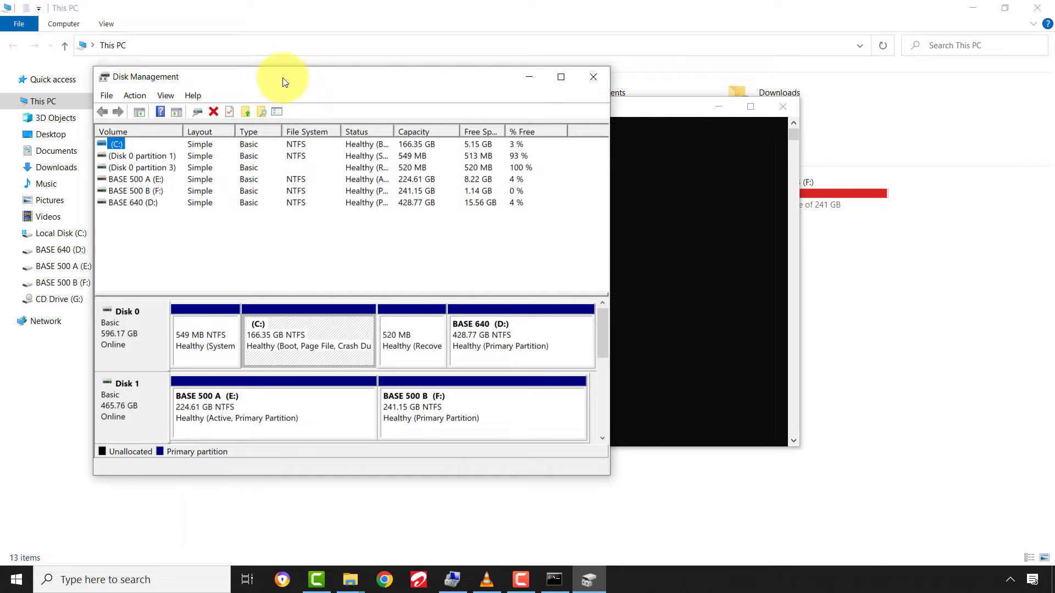
pyautogui.scroll(-4, 601, 335)
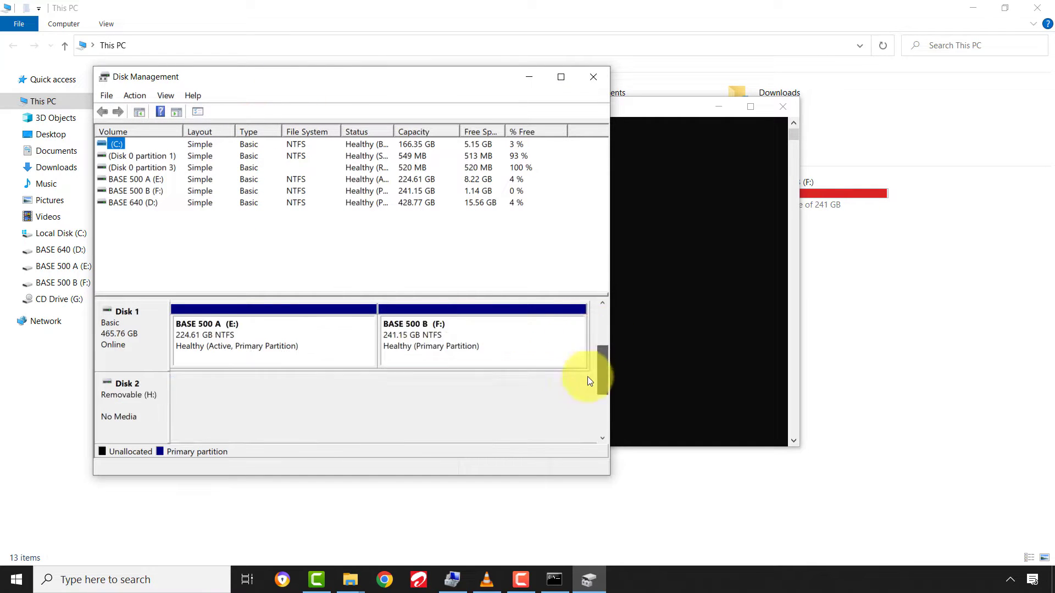
pyautogui.click(146, 334)
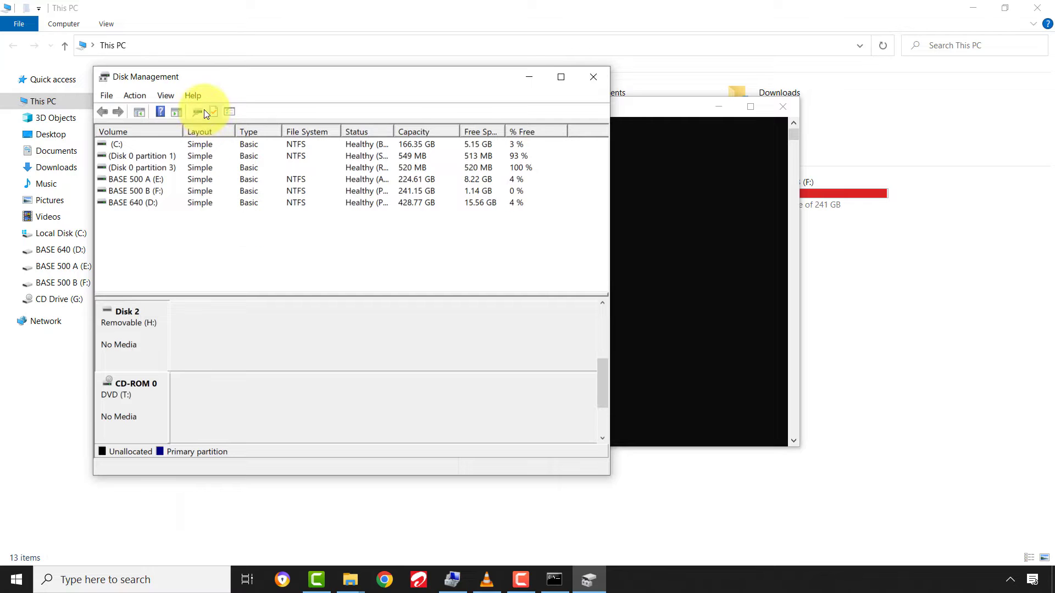
# Arrange the Disk Management and Command Prompt windows side by side to compare their disk lists.
pyautogui.moveTo(216, 78); pyautogui.dragTo(101, 259)
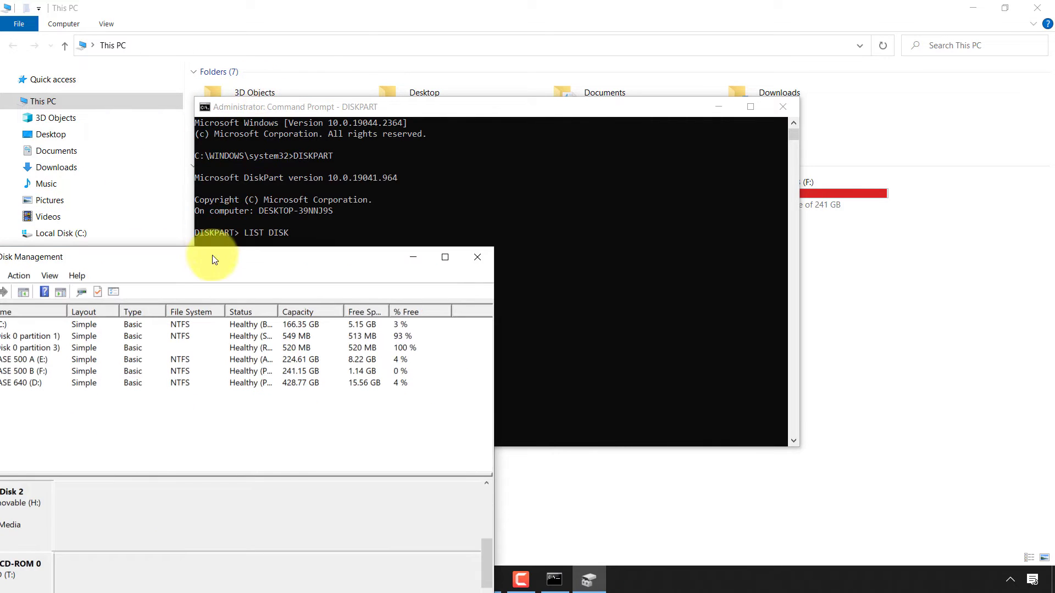
pyautogui.moveTo(215, 260); pyautogui.dragTo(165, 115)
pyautogui.moveTo(522, 107); pyautogui.dragTo(679, 188)
pyautogui.click(252, 137)
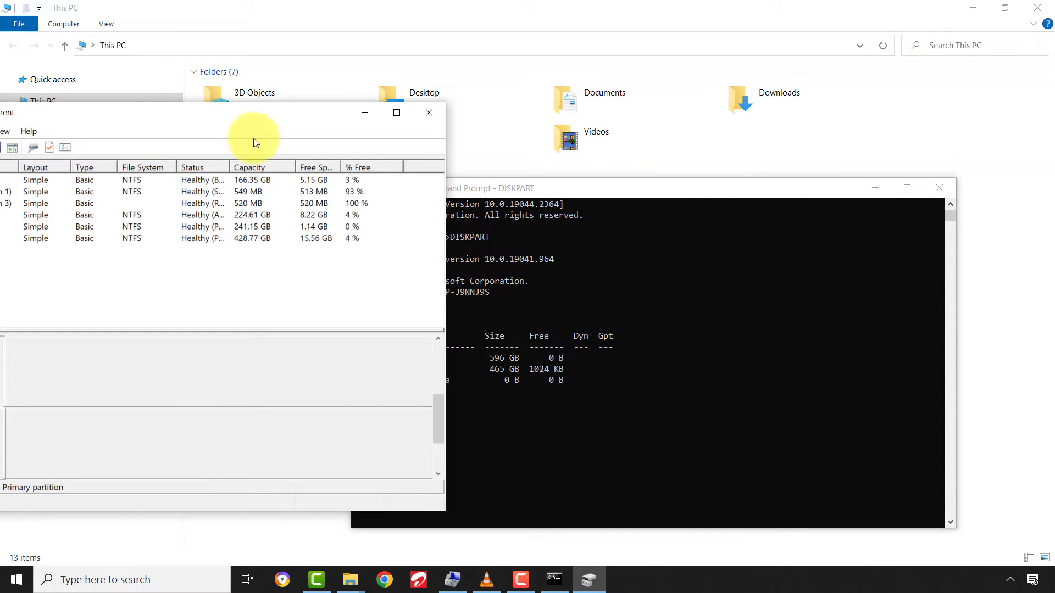
pyautogui.moveTo(258, 113); pyautogui.dragTo(385, 118)
pyautogui.moveTo(587, 191); pyautogui.dragTo(606, 163)
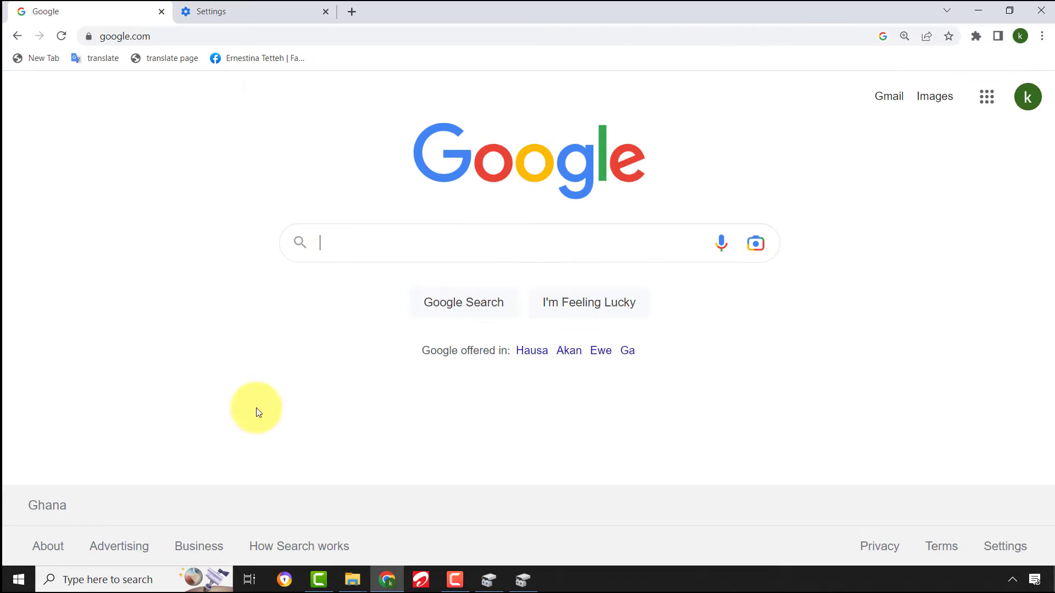
# Search Google in Chrome for "chipgenius".
pyautogui.click(350, 249)
pyautogui.write('chip g')
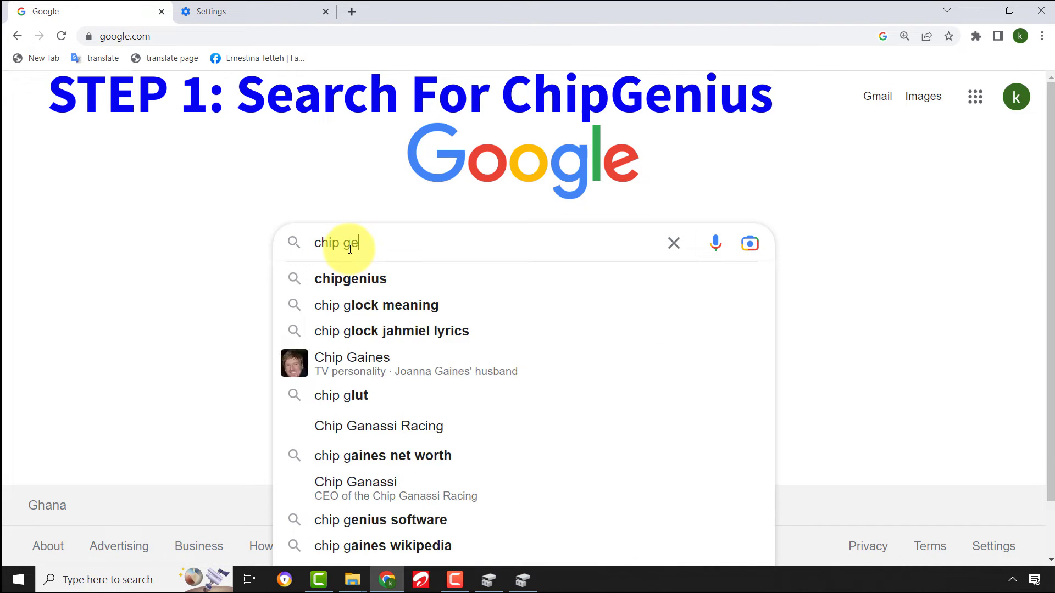
pyautogui.write('e')
pyautogui.click(348, 278)
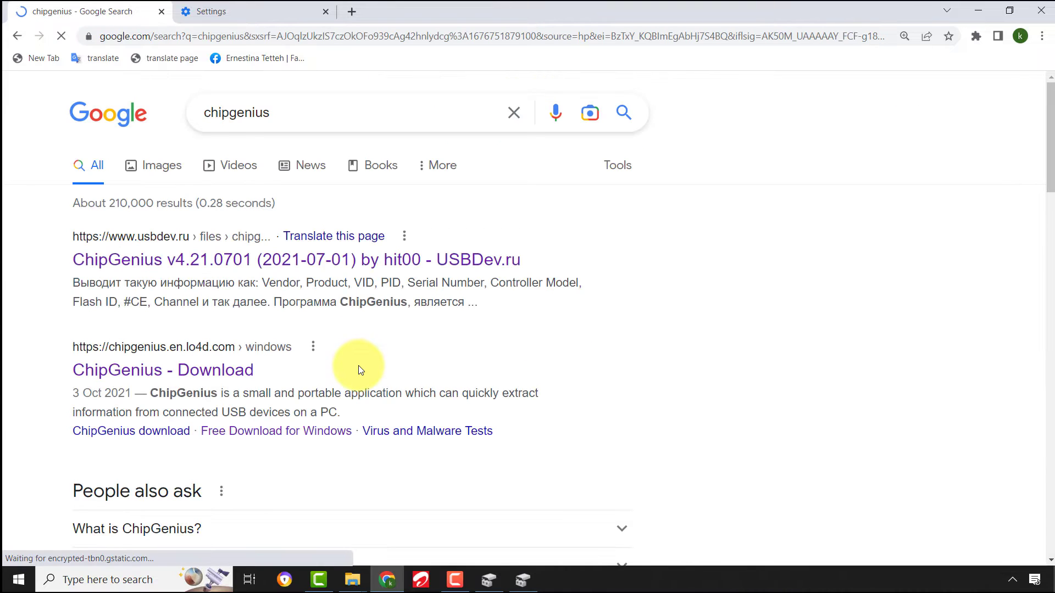
# Download ChipGenius from the LO4D.com UK mirror and open the downloaded ZIP archive.
pyautogui.click(132, 375)
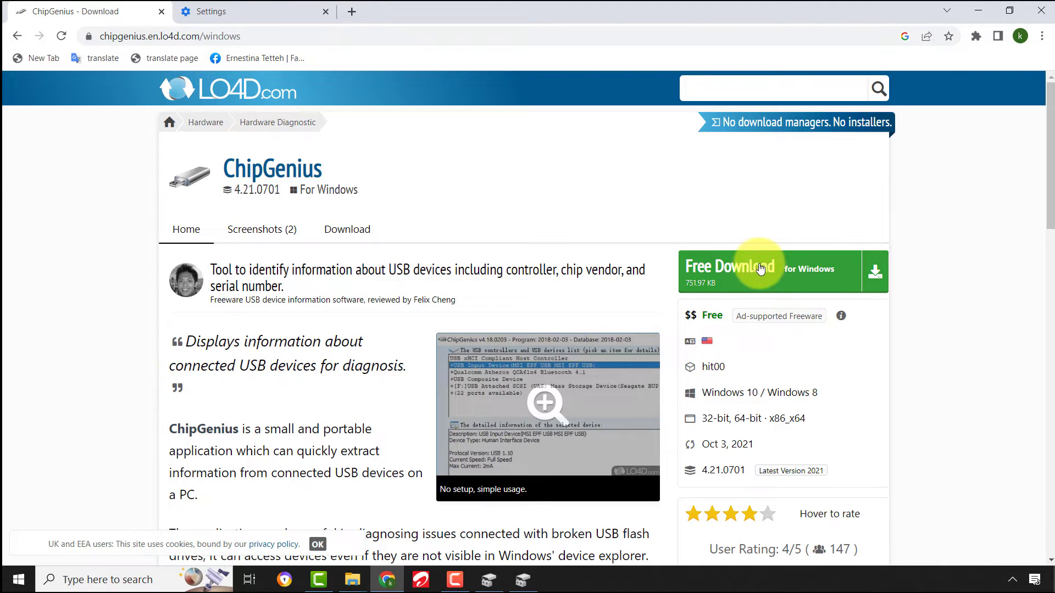
pyautogui.click(765, 269)
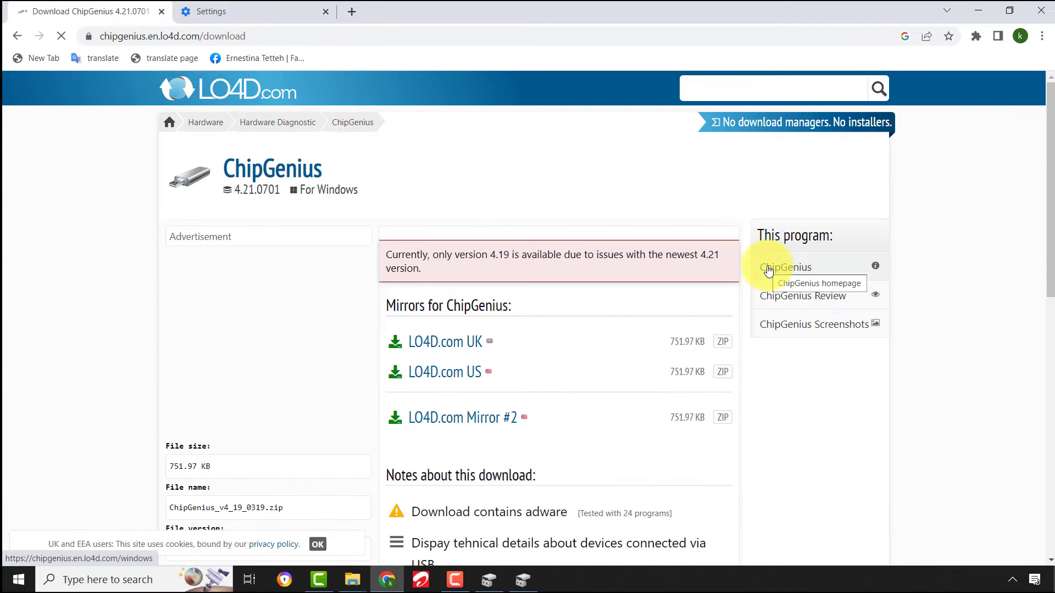
pyautogui.click(477, 341)
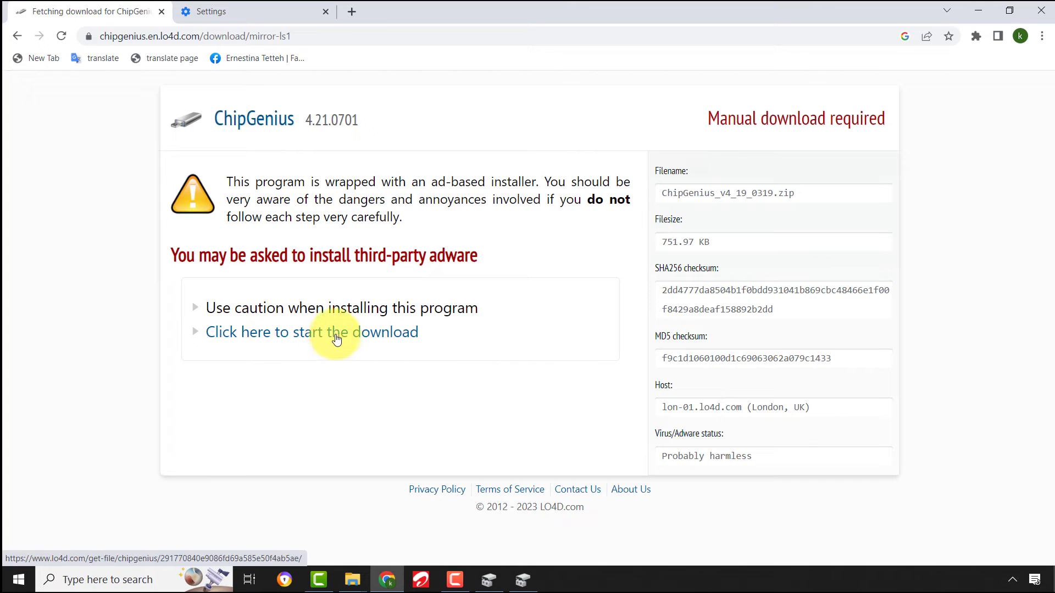
pyautogui.click(334, 339)
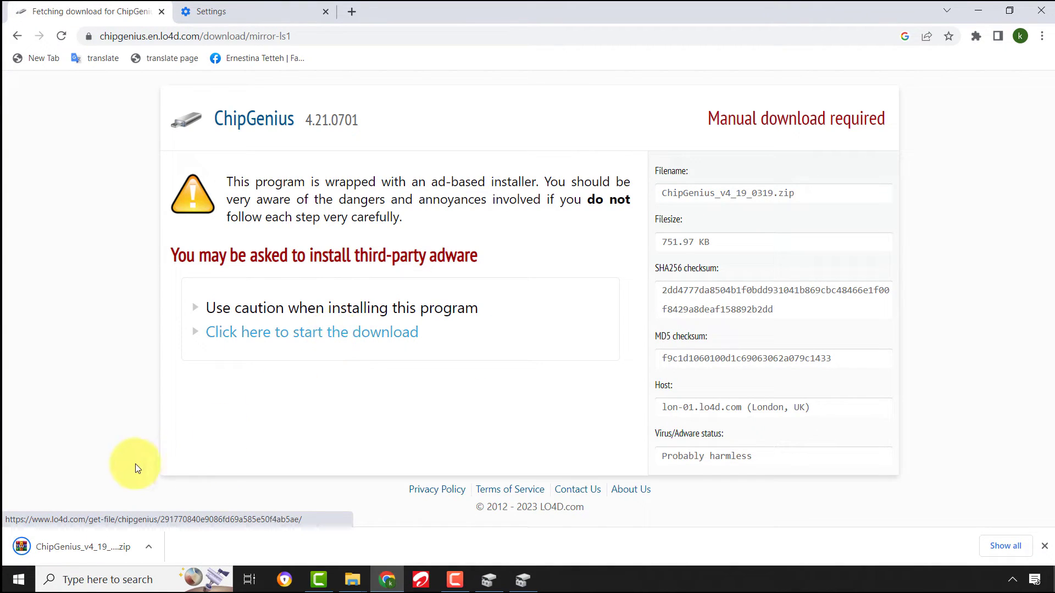
pyautogui.click(89, 547)
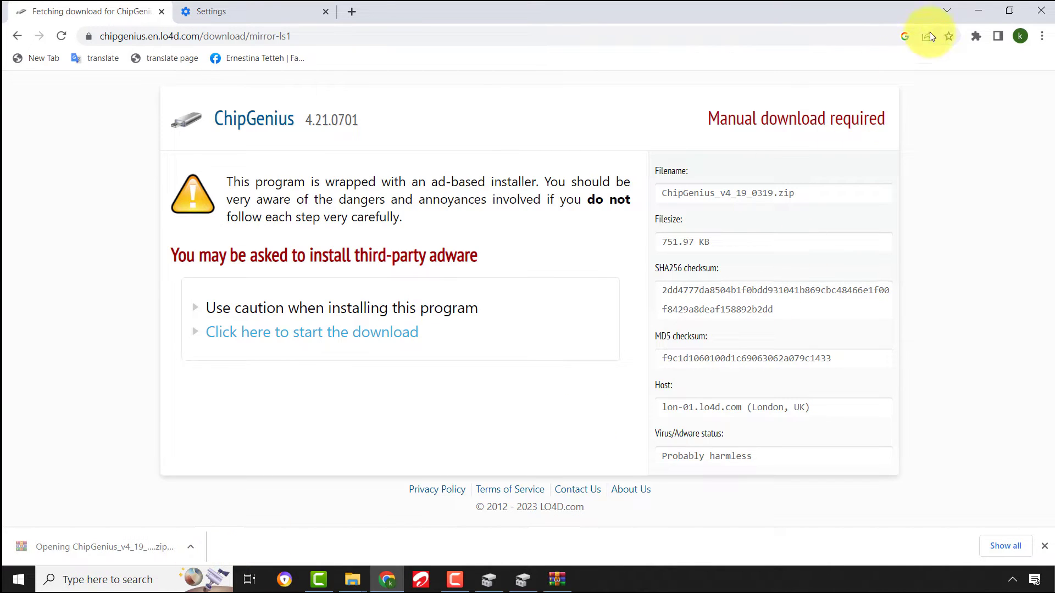
# Extract the ChipGenius_v4_19_0319 folder from the archive to the desktop, close the archive, and place the folder below New folder.
pyautogui.click(978, 10)
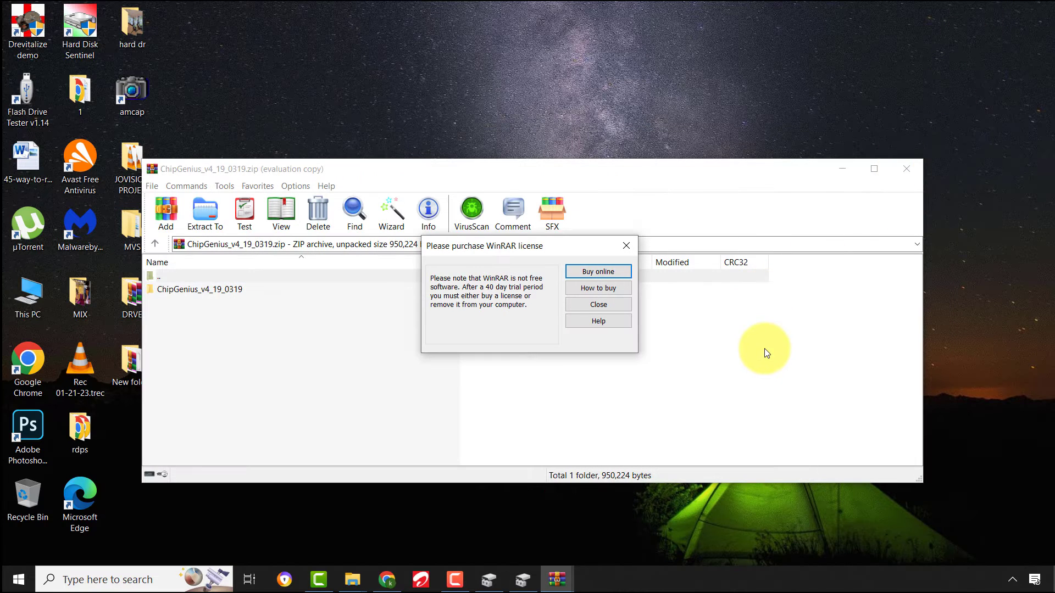
pyautogui.click(216, 292)
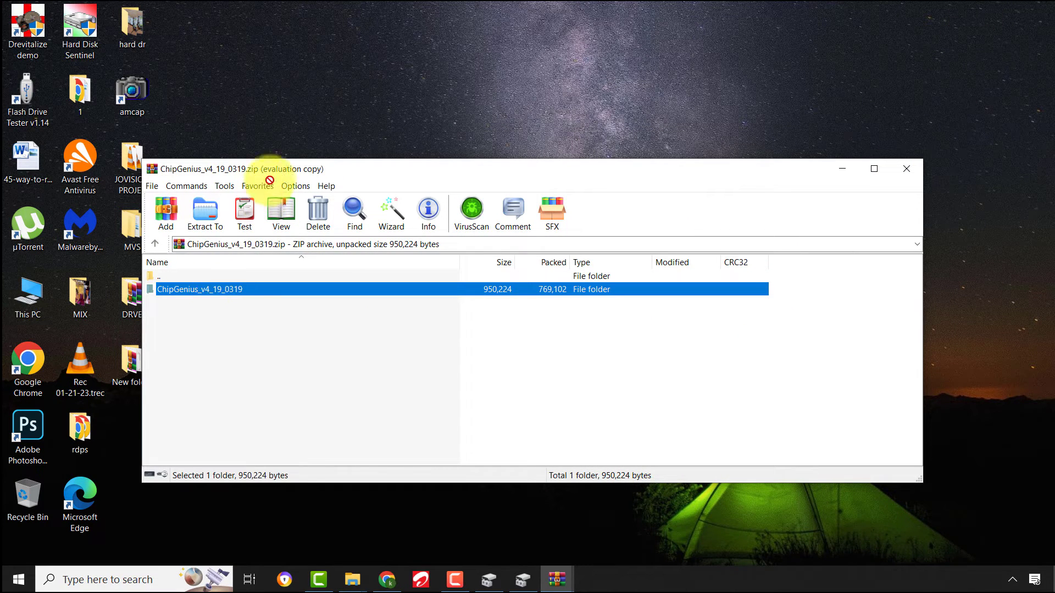
pyautogui.click(370, 121)
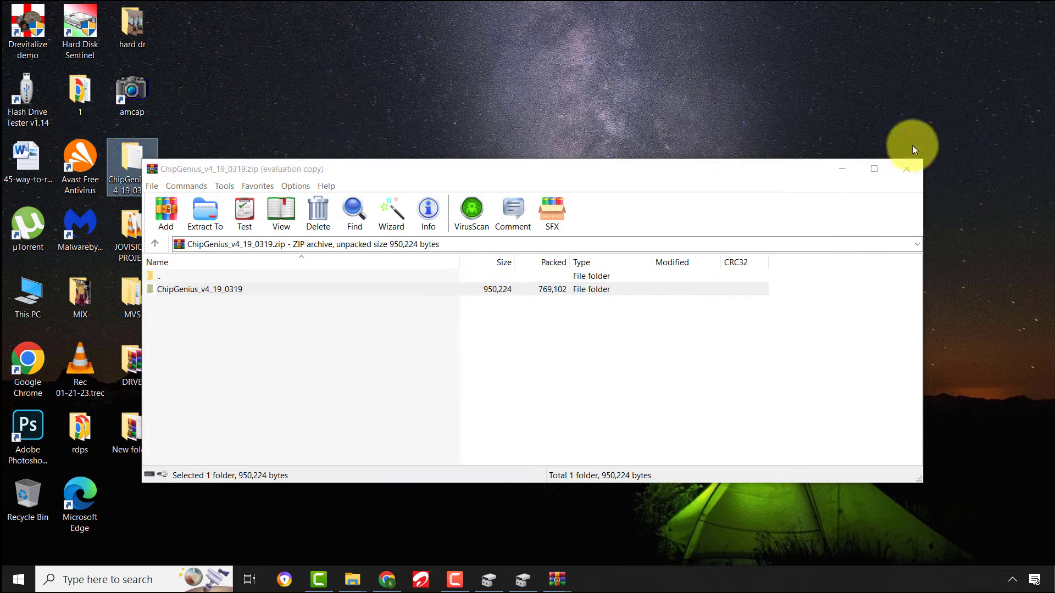
pyautogui.click(909, 167)
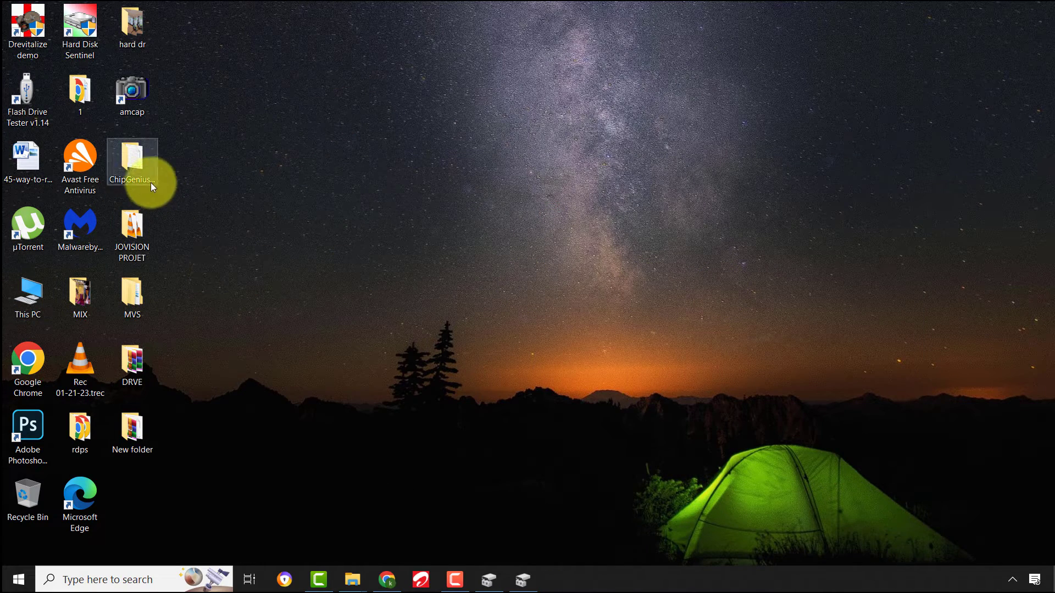
pyautogui.moveTo(141, 174); pyautogui.dragTo(146, 466)
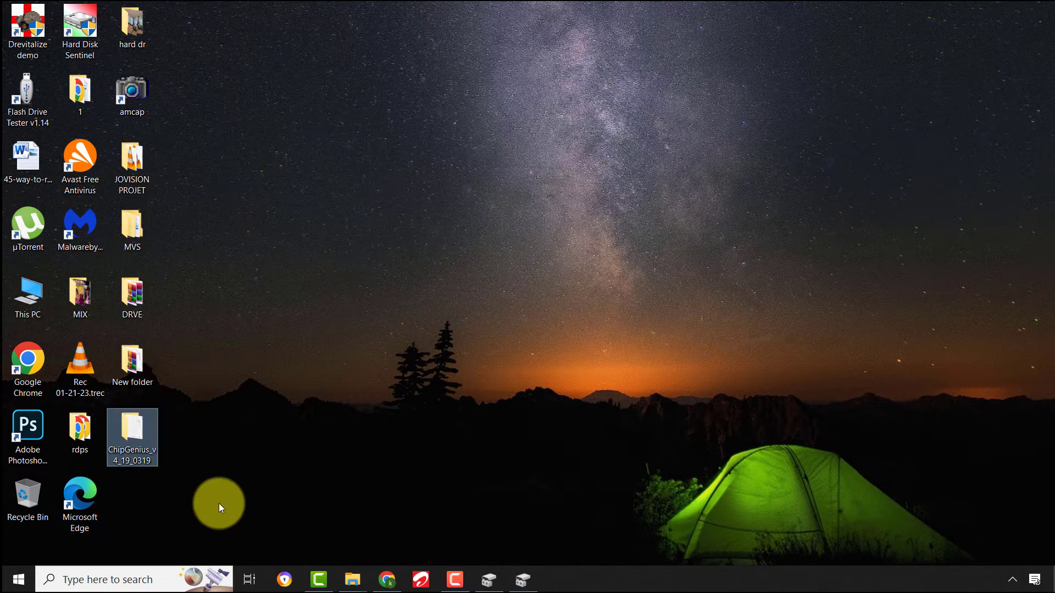
# Run ChipGenius_v4_19_0319.exe from the extracted folder and copy the details of USB Mass Storage Device H: to the clipboard.
pyautogui.doubleClick(138, 430)
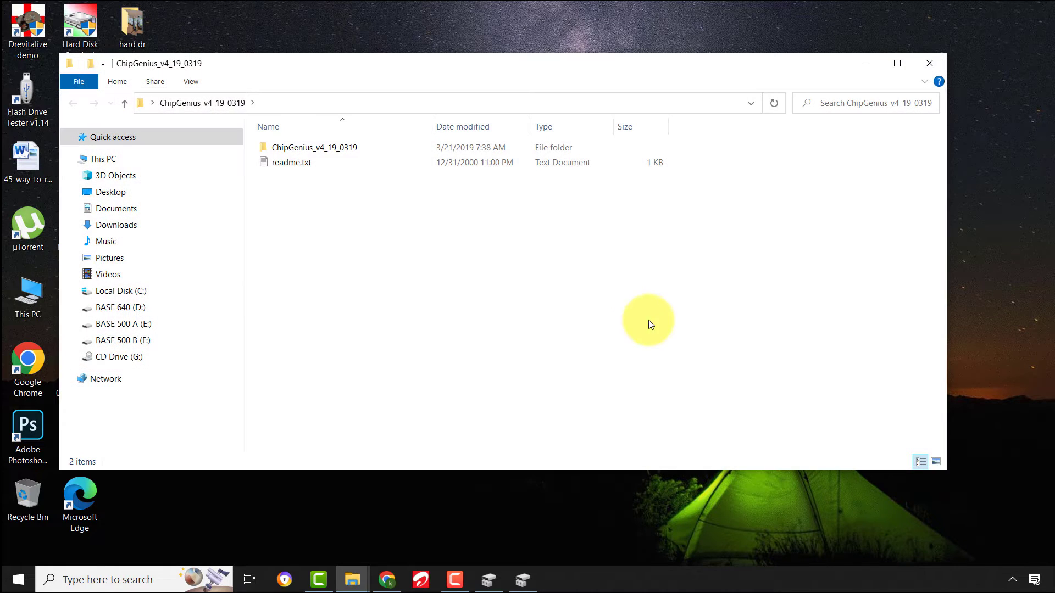
pyautogui.doubleClick(316, 148)
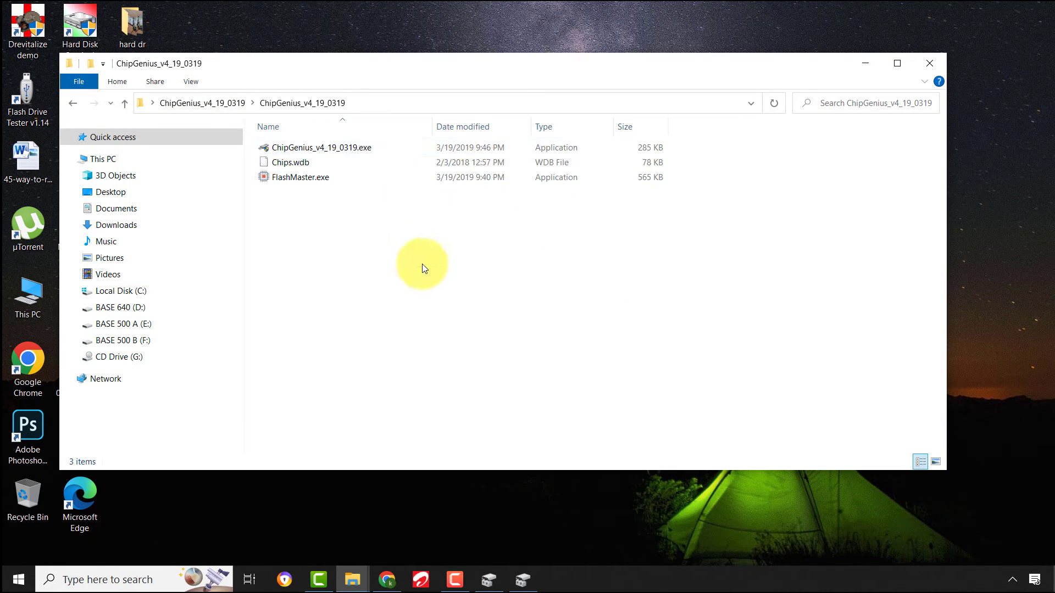
pyautogui.click(335, 150)
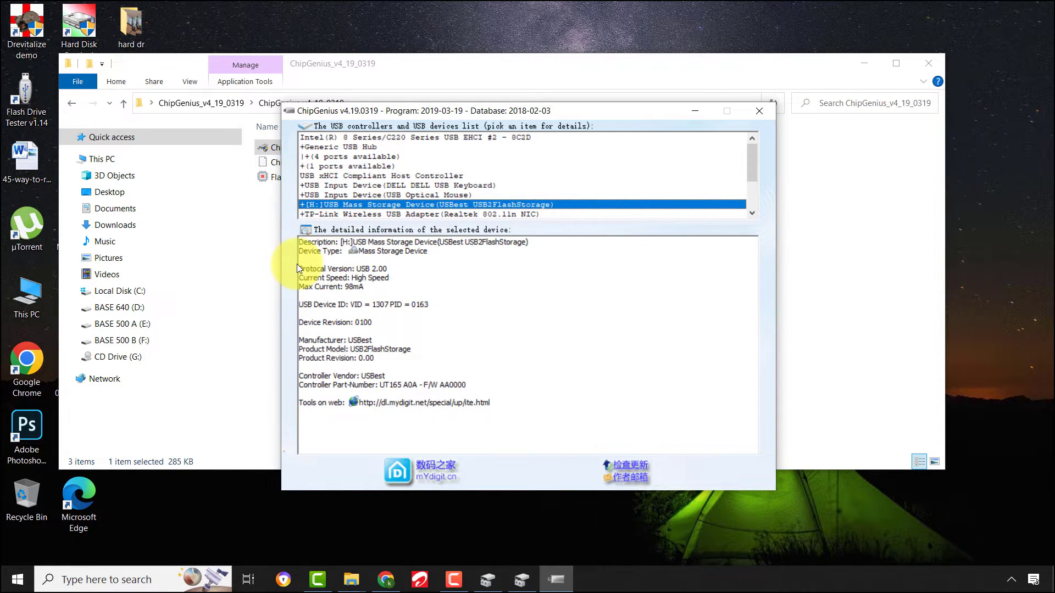
pyautogui.moveTo(300, 243); pyautogui.dragTo(504, 405)
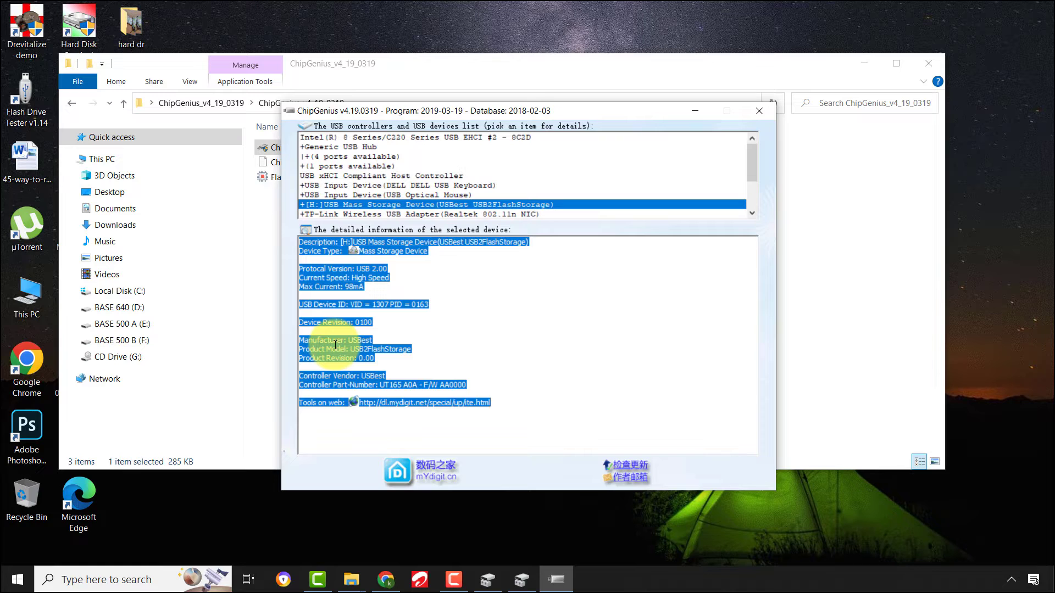
pyautogui.click(367, 384)
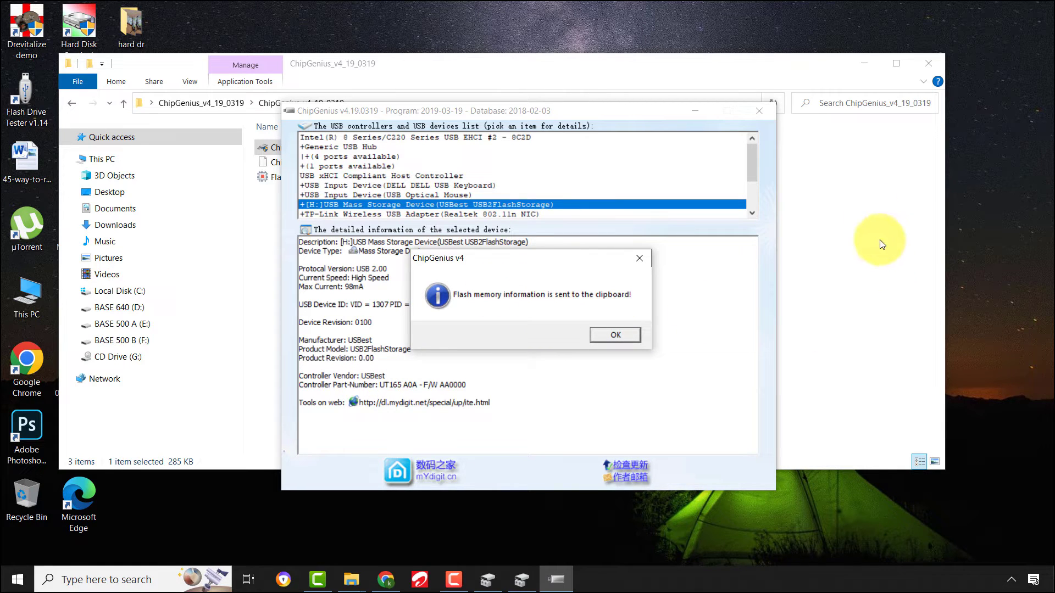
# Create a new text document on the desktop and paste the copied flash drive details into it.
pyautogui.click(863, 62)
pyautogui.rightClick(831, 208)
pyautogui.moveTo(872, 371)
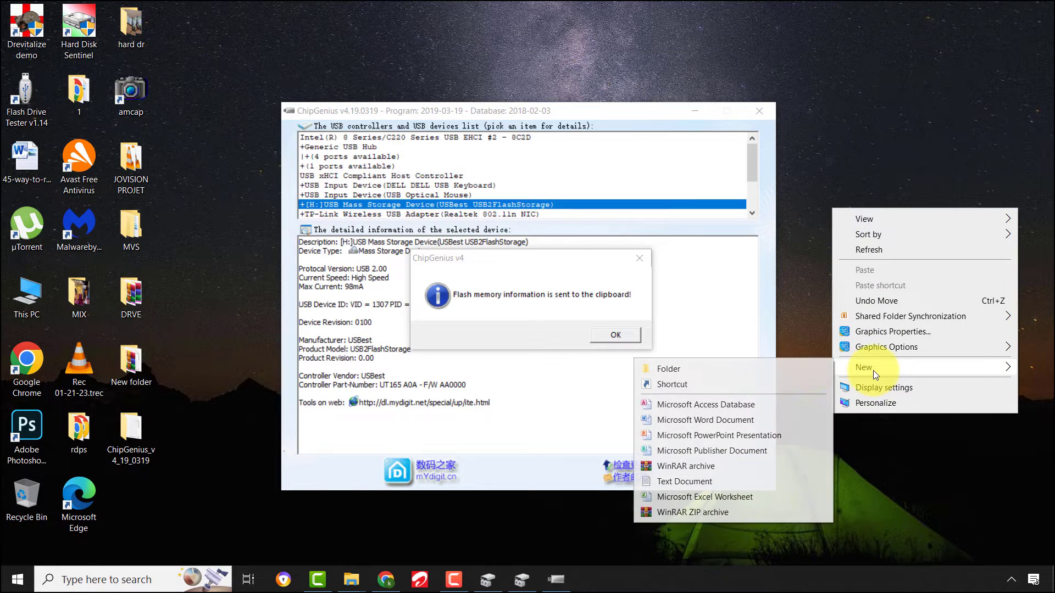
pyautogui.click(681, 485)
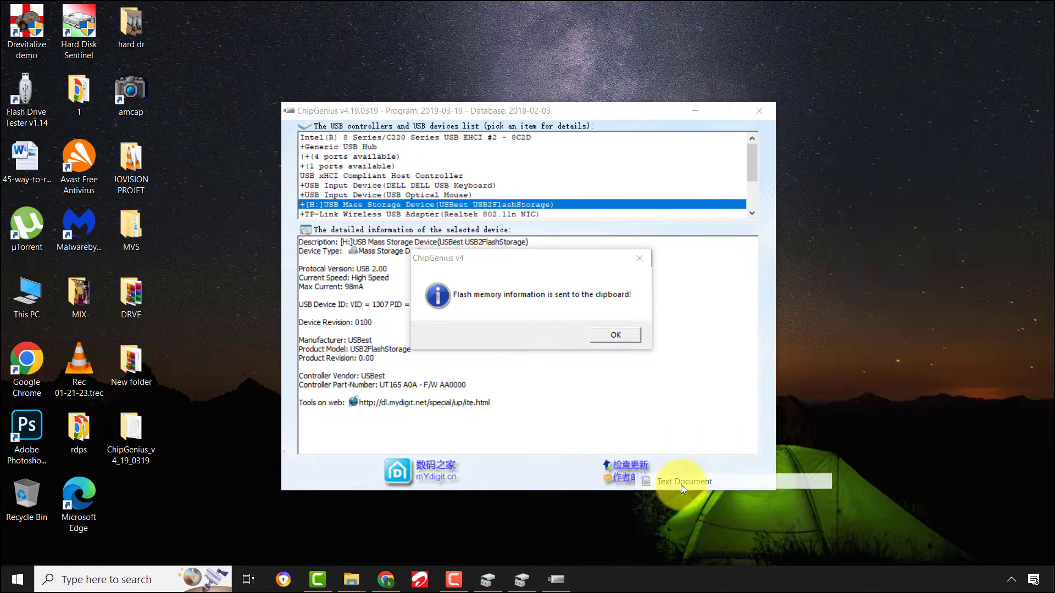
pyautogui.click(128, 511)
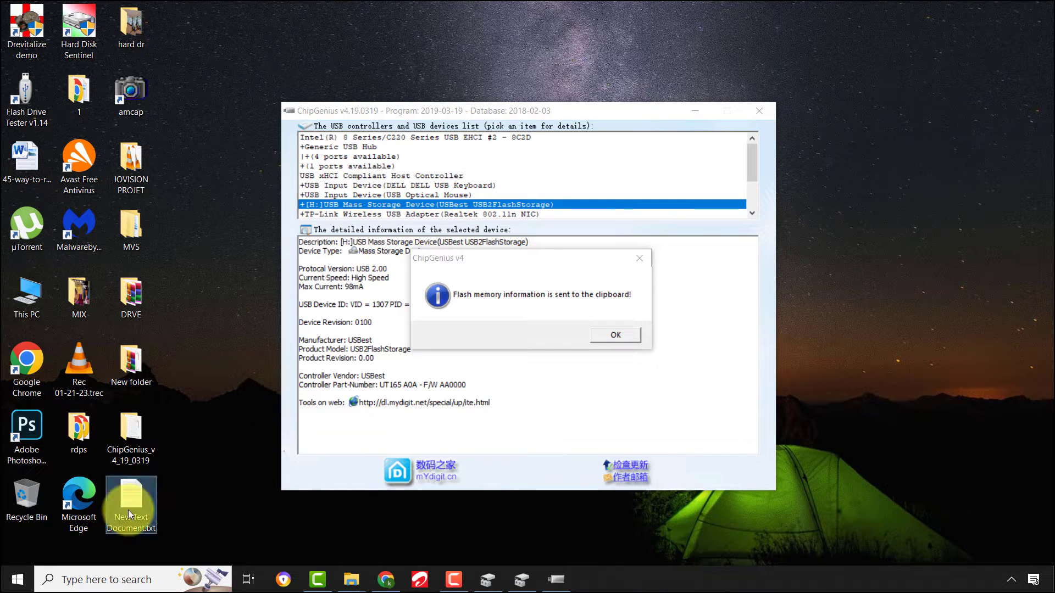
pyautogui.doubleClick(131, 516)
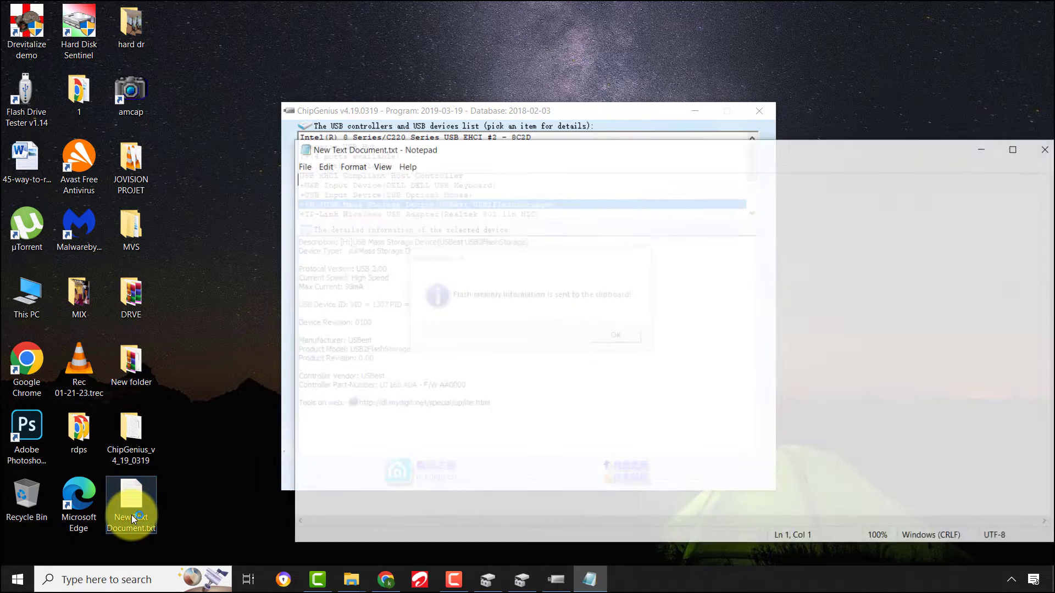
pyautogui.rightClick(532, 248)
pyautogui.click(621, 302)
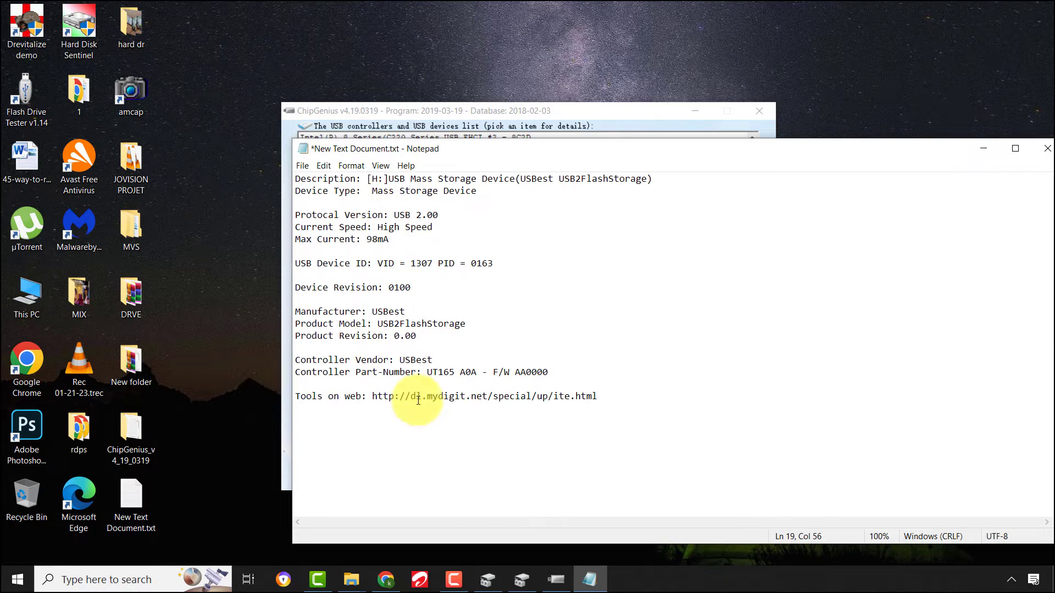
# Dismiss the ChipGenius clipboard message and close ChipGenius.
pyautogui.click(581, 112)
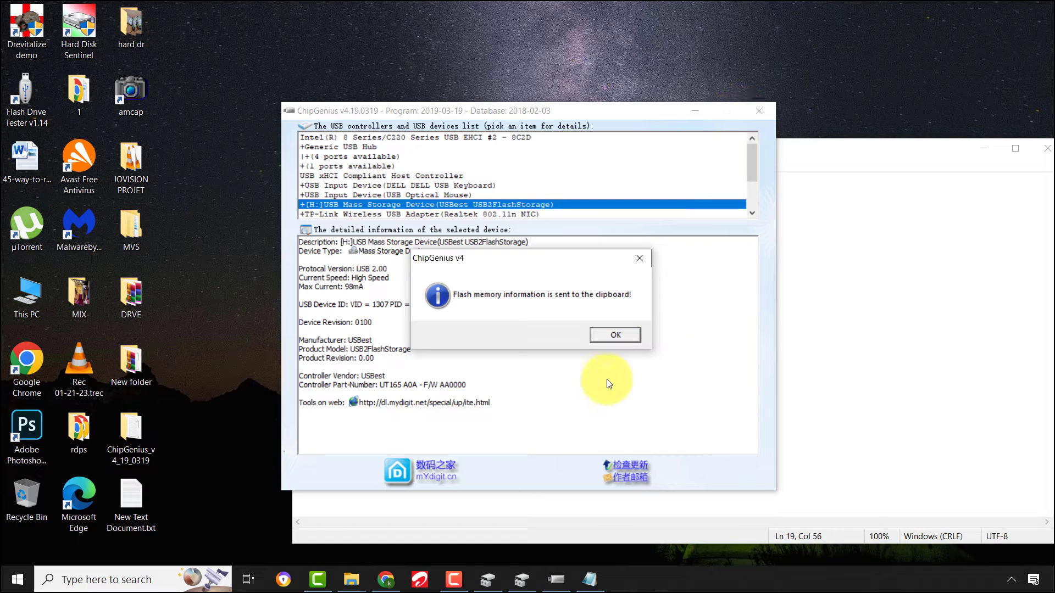
pyautogui.click(616, 334)
pyautogui.click(759, 109)
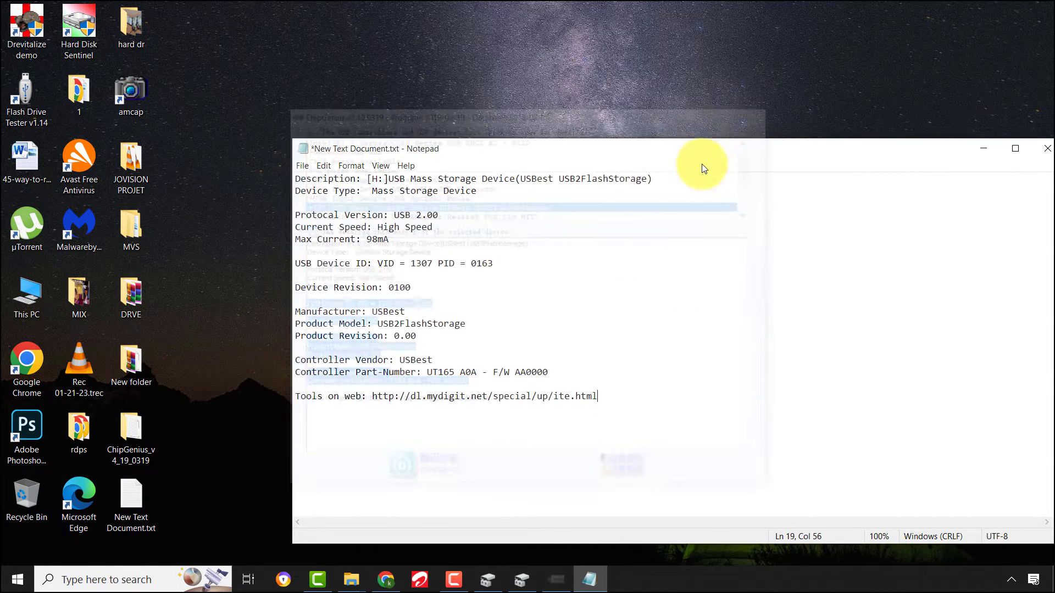
# Copy the controller part number UT165 A0A - F/W AA0000 from the text document.
pyautogui.moveTo(497, 143); pyautogui.dragTo(816, 143)
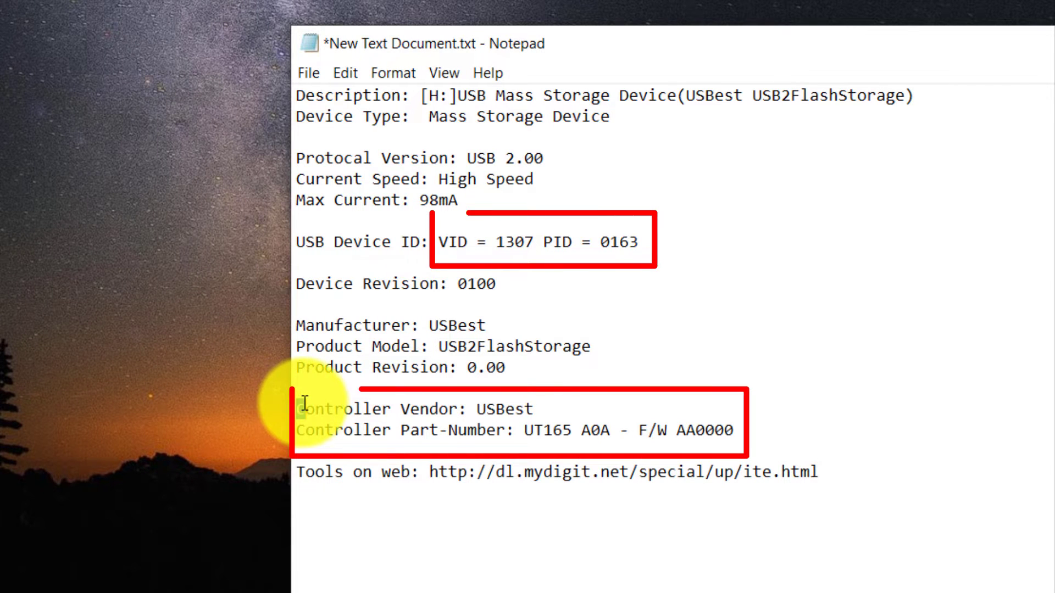
pyautogui.moveTo(618, 361); pyautogui.dragTo(670, 357)
pyautogui.moveTo(393, 401); pyautogui.dragTo(916, 417)
pyautogui.click(916, 417)
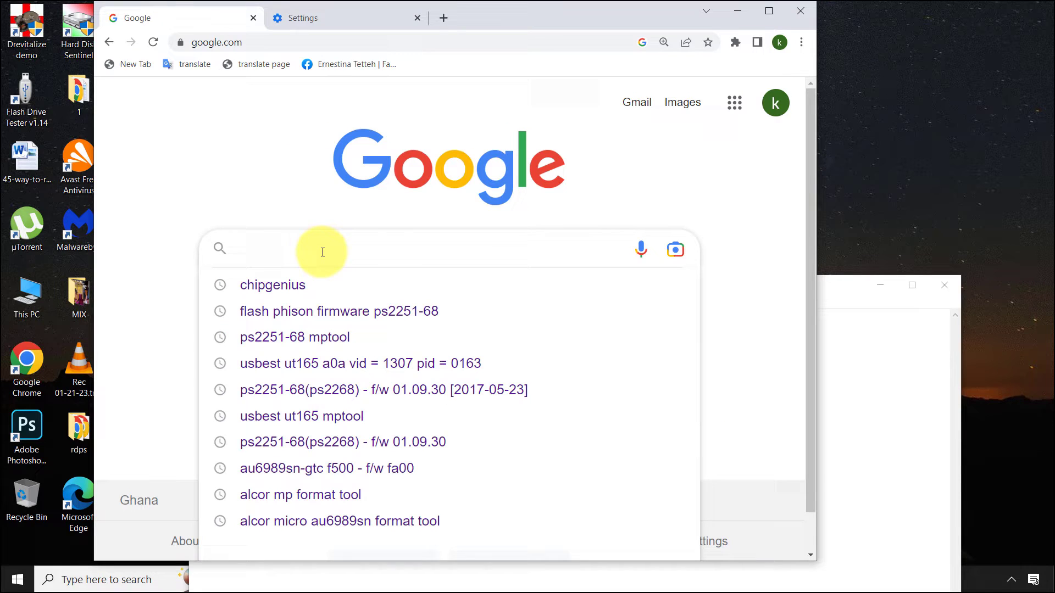
# Search Google in Chrome for "usbest UT165 A0A - F/W AA0000".
pyautogui.write('u')
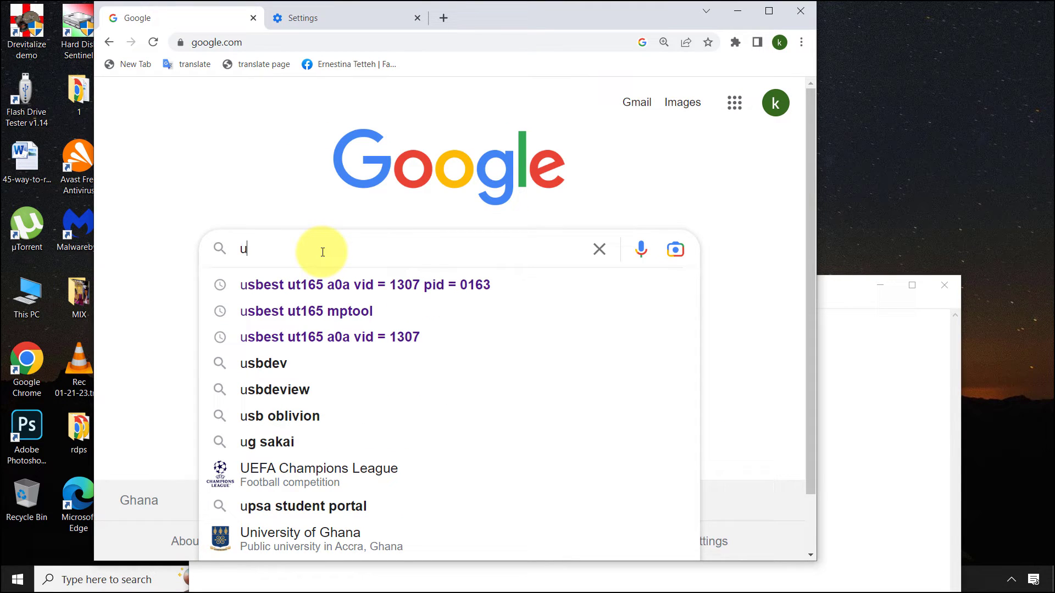
pyautogui.write('sbest')
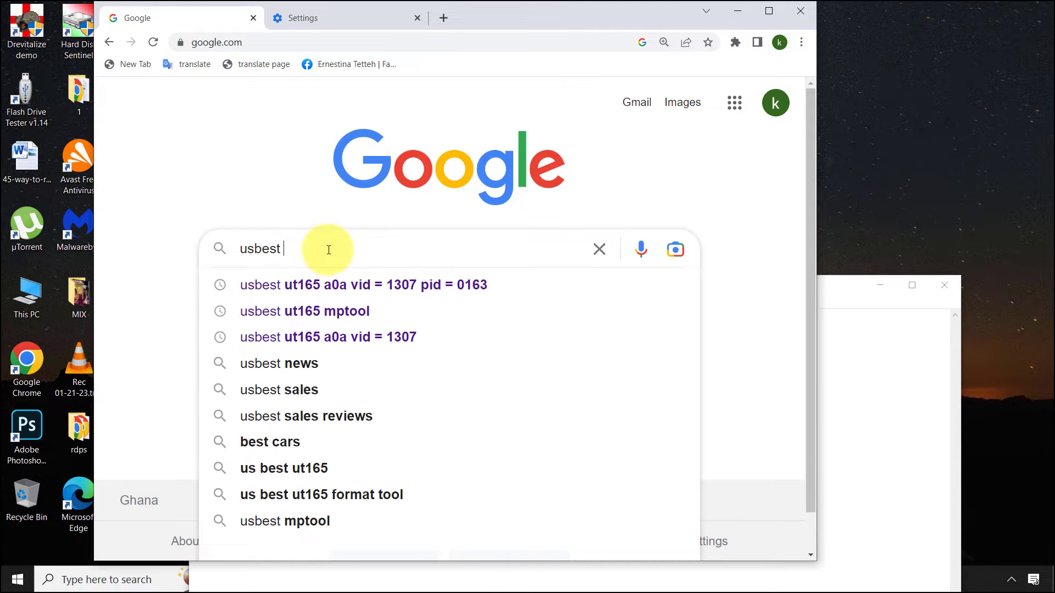
pyautogui.rightClick(345, 250)
pyautogui.click(385, 353)
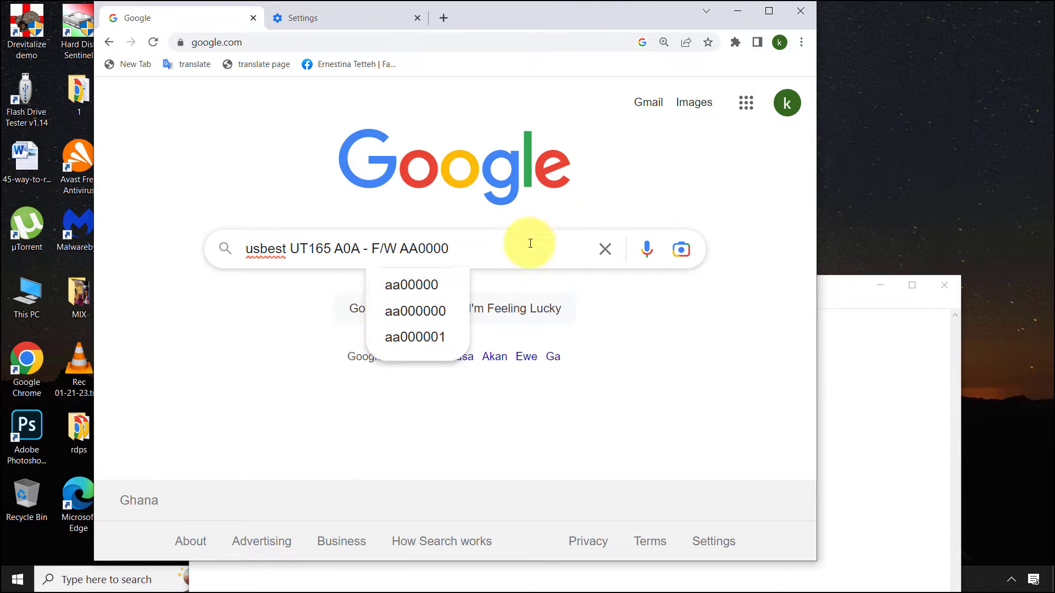
pyautogui.press('Return')
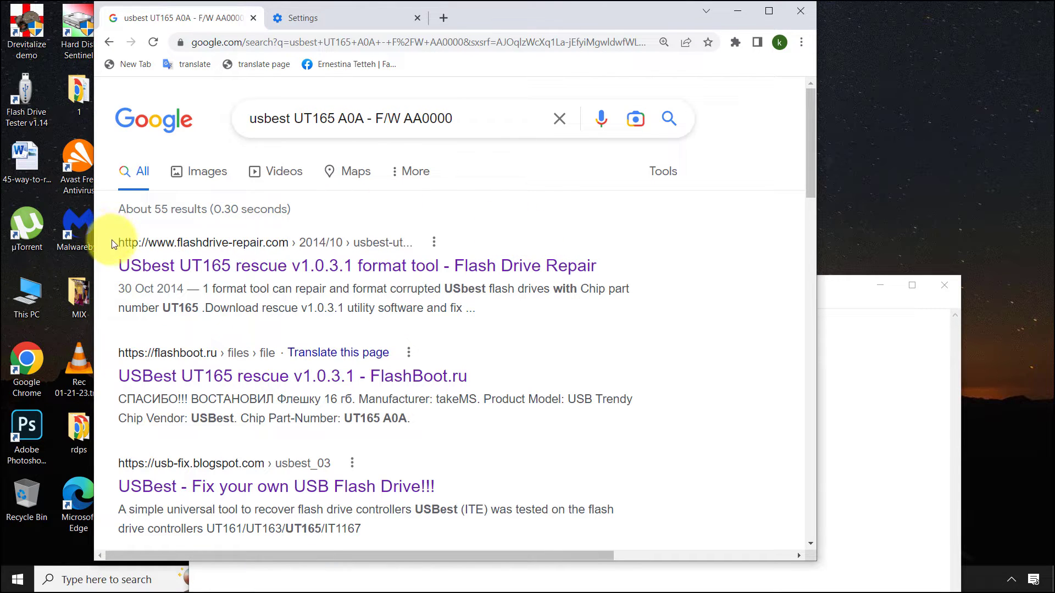
# Open the USbest UT165 rescue v1.0.3.1 format tool result from flashdrive-repair.com, maximize the browser, and go to its download links.
pyautogui.moveTo(114, 245); pyautogui.dragTo(454, 245)
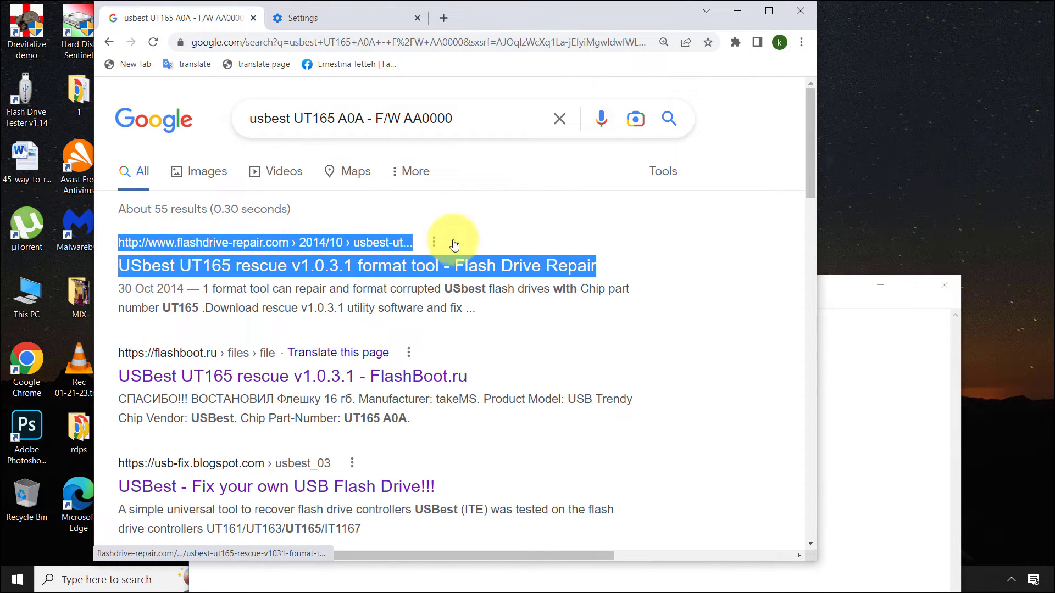
pyautogui.click(763, 235)
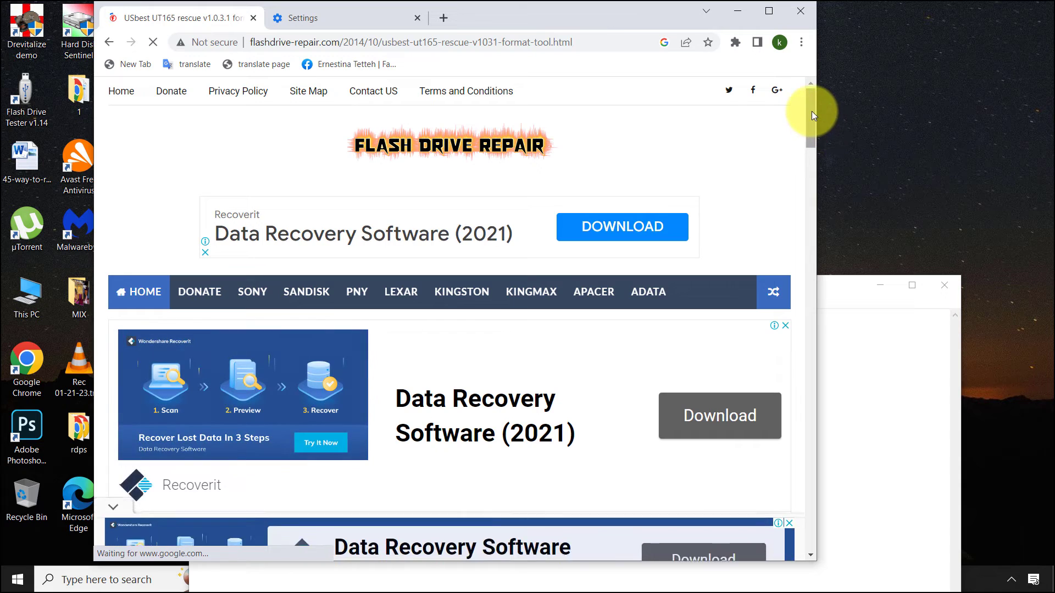
pyautogui.click(768, 11)
pyautogui.scroll(-2, 1049, 129)
pyautogui.moveTo(1049, 129); pyautogui.dragTo(985, 435)
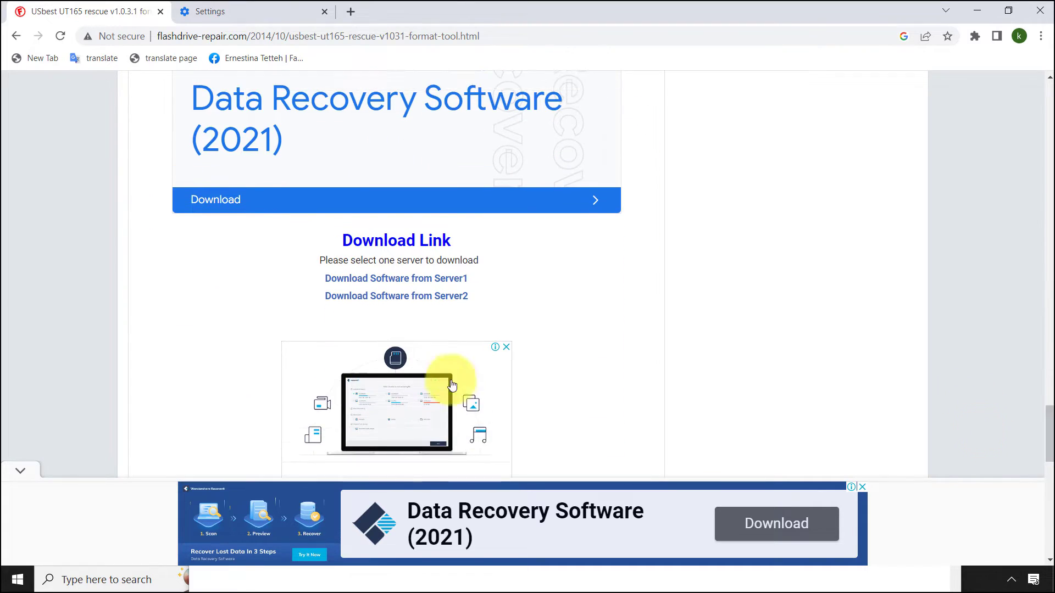
# Download the UT-165_rescue_v1.0.3.1_format_tool archive from Server1, passing the AdF.ly redirect to MediaFire and closing the pop-up window.
pyautogui.click(414, 281)
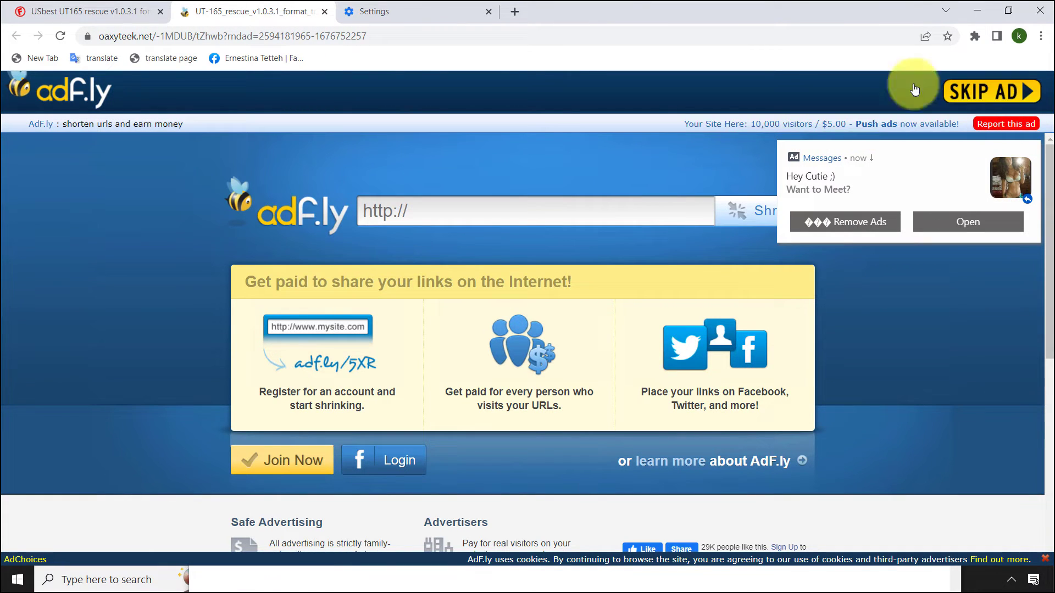
pyautogui.click(978, 93)
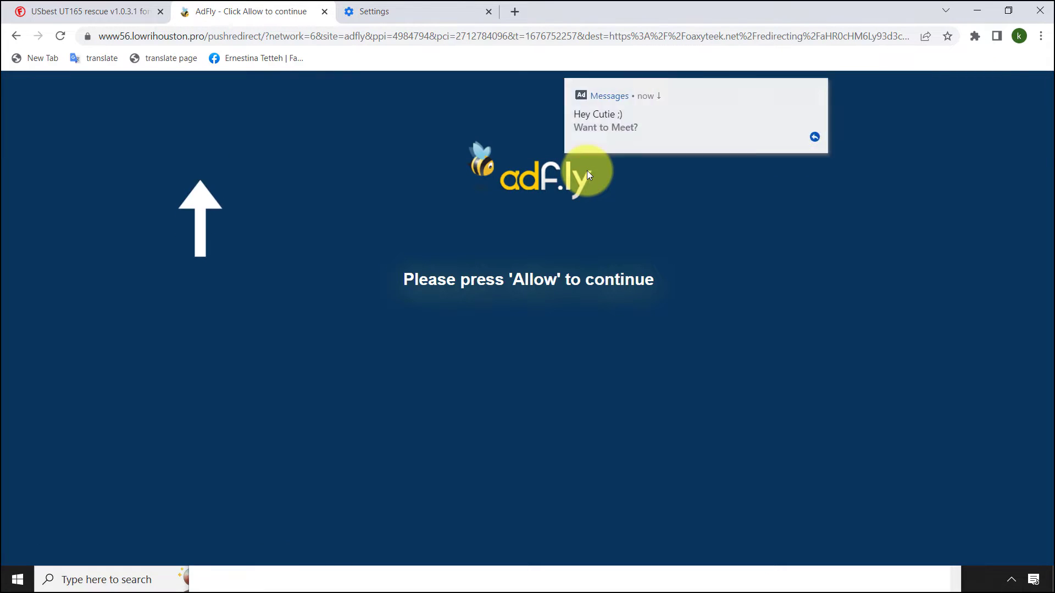
pyautogui.click(213, 114)
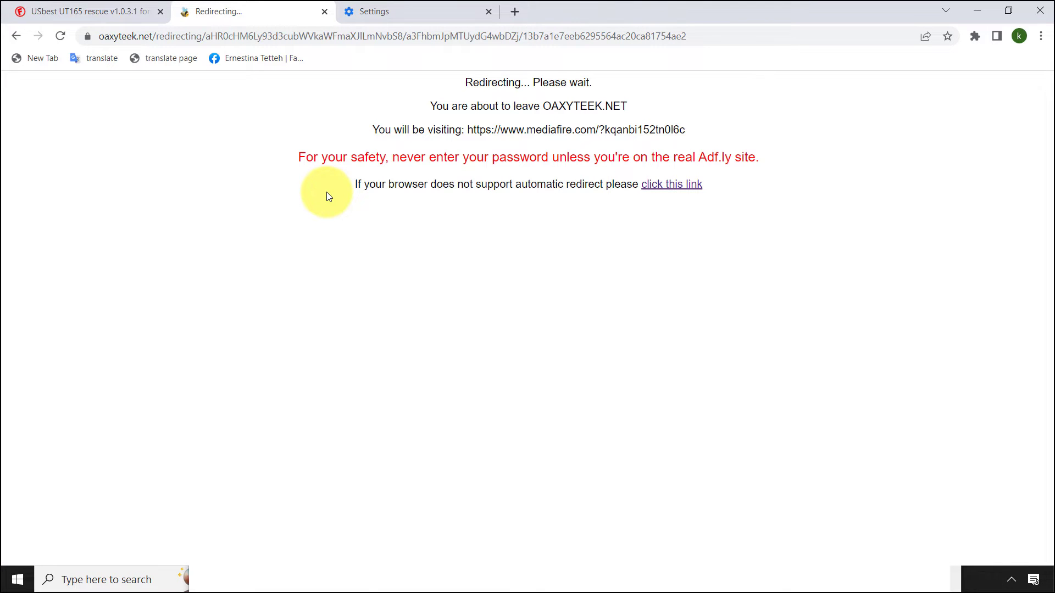
pyautogui.click(675, 185)
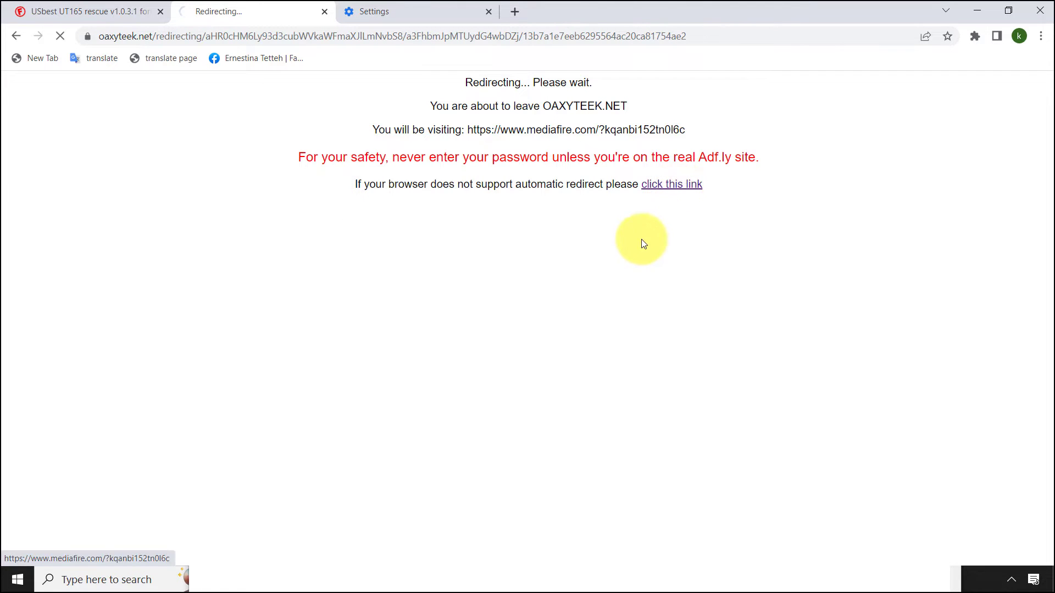
pyautogui.click(696, 187)
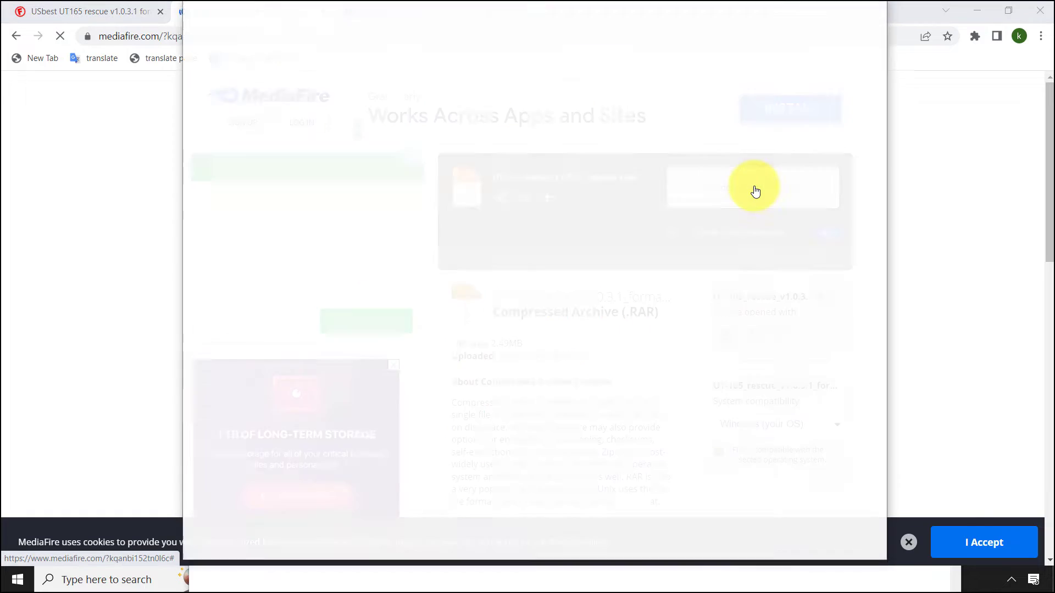
pyautogui.click(871, 11)
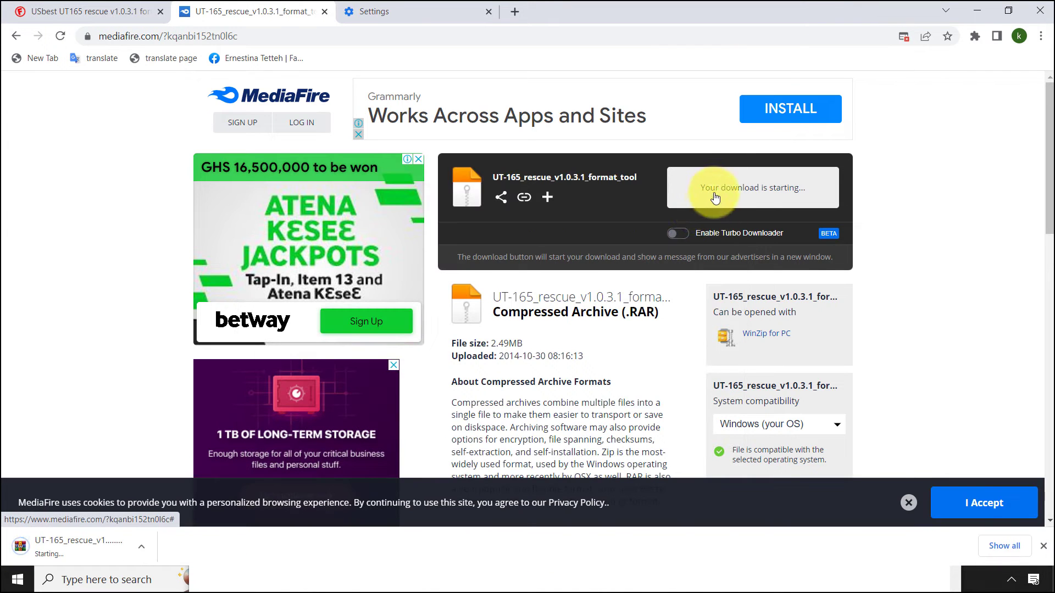
# Copy the UT-165_rescue_v1.0.3.1_format_tool.rar archive from the Downloads folder to the desktop, clearing the open windows out of the way.
pyautogui.rightClick(84, 545)
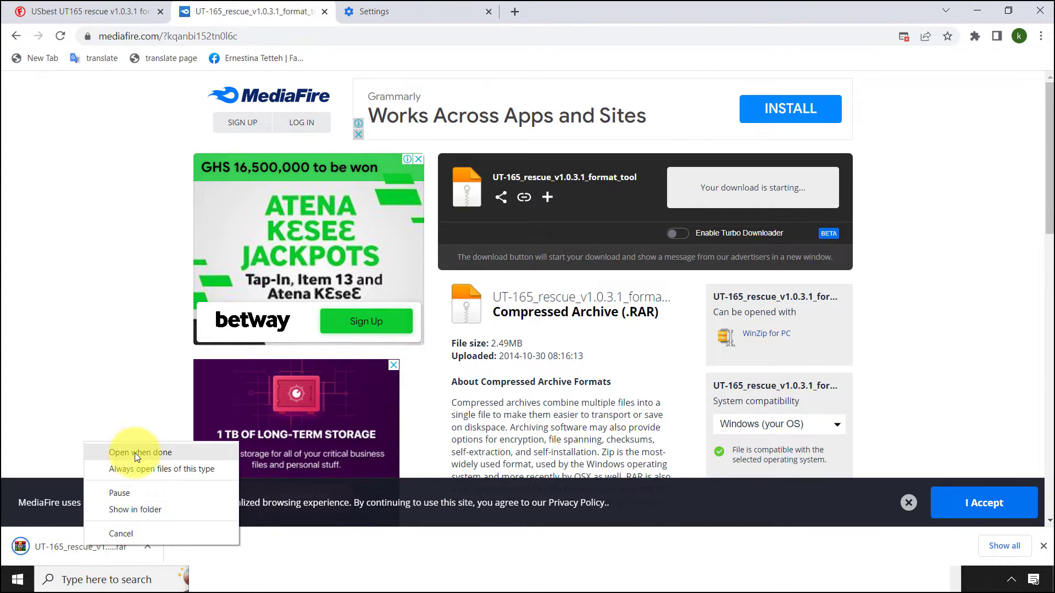
pyautogui.click(154, 510)
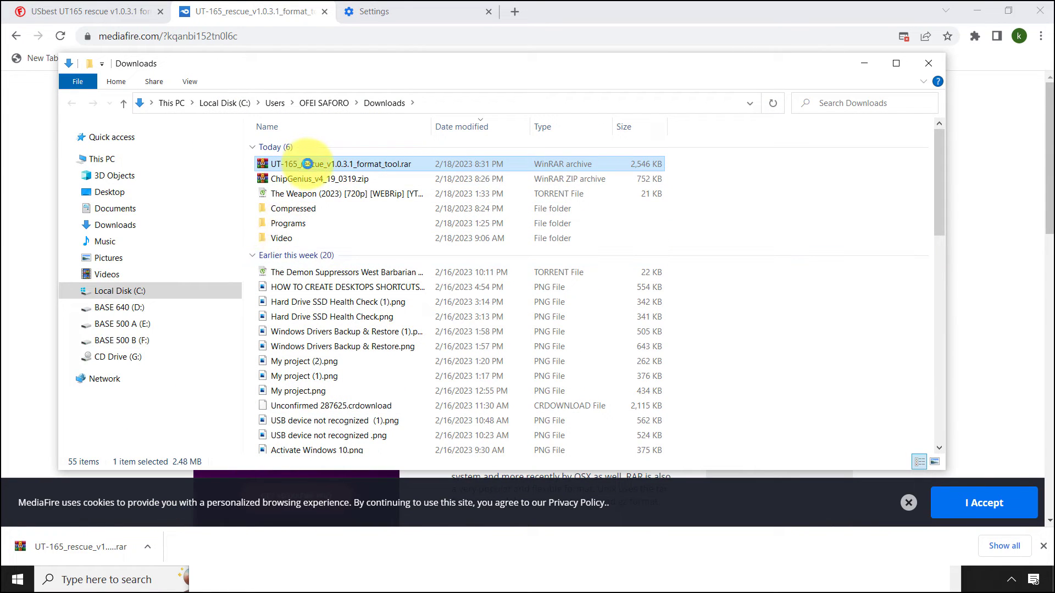
pyautogui.rightClick(308, 162)
pyautogui.click(343, 433)
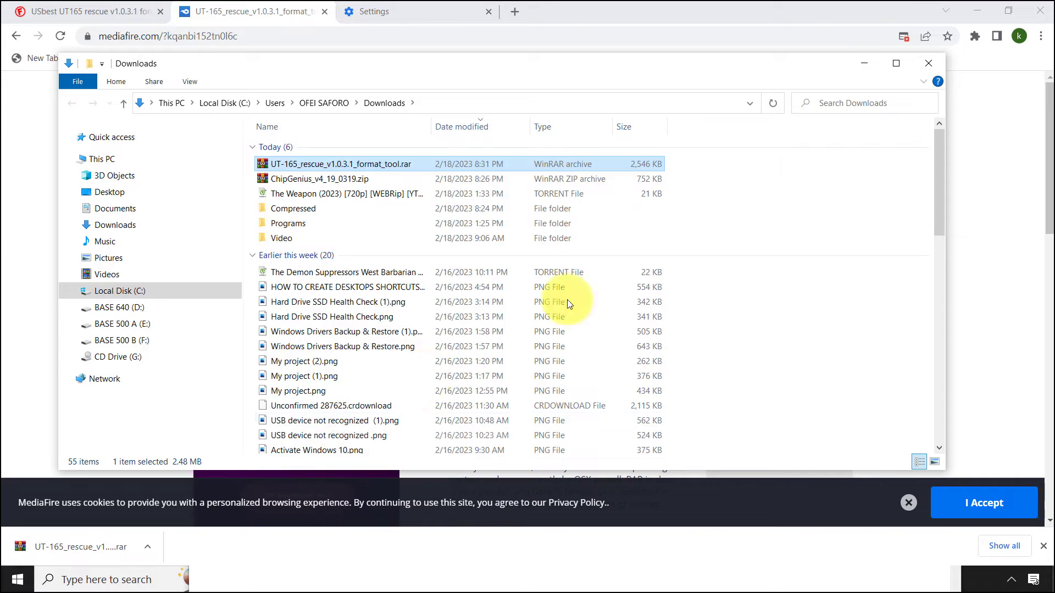
pyautogui.click(927, 63)
pyautogui.click(976, 9)
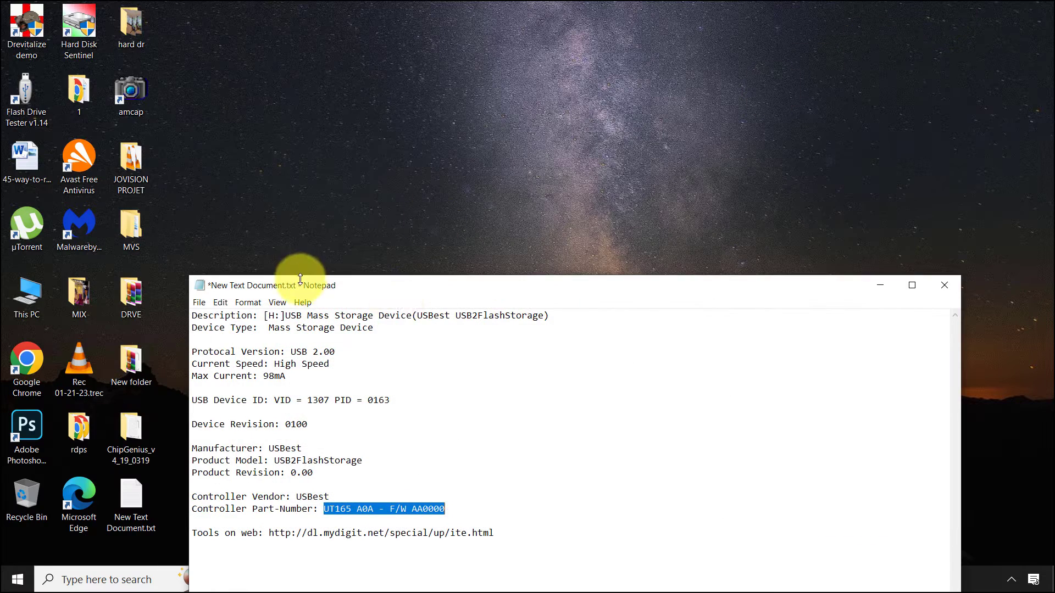
pyautogui.click(879, 286)
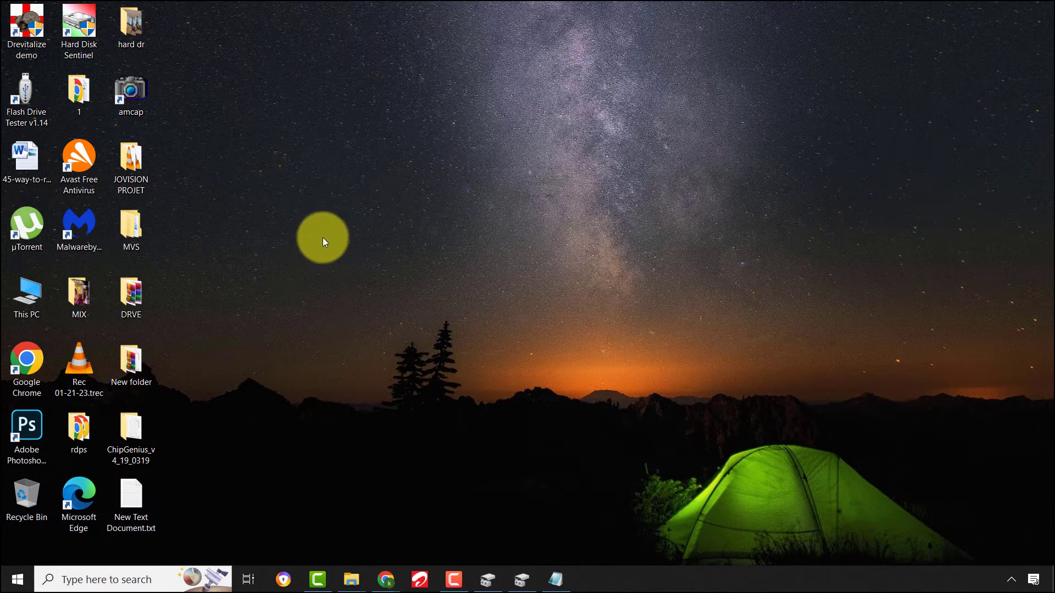
pyautogui.rightClick(322, 237)
pyautogui.click(368, 282)
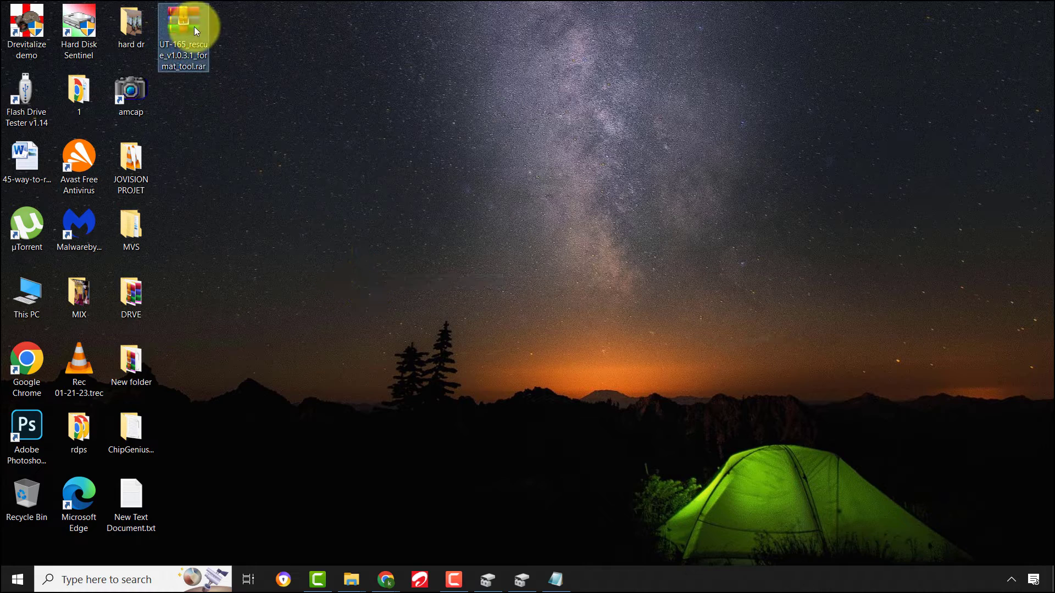
# Extract the UT-165 rescue archive into its own folder on the desktop and place that folder just below the archive.
pyautogui.rightClick(193, 26)
pyautogui.click(265, 114)
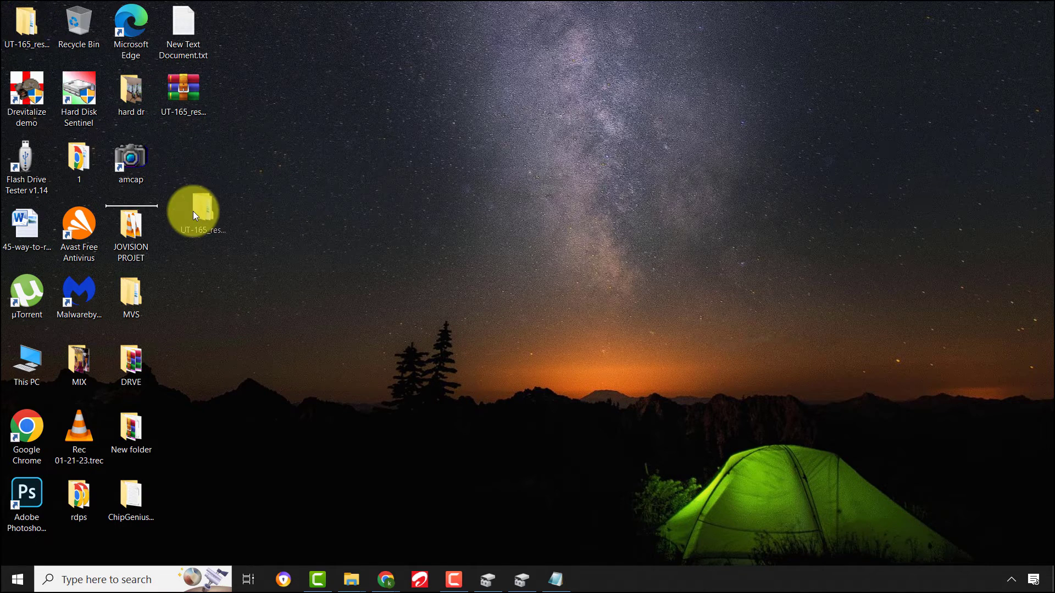
pyautogui.moveTo(193, 211); pyautogui.dragTo(192, 210)
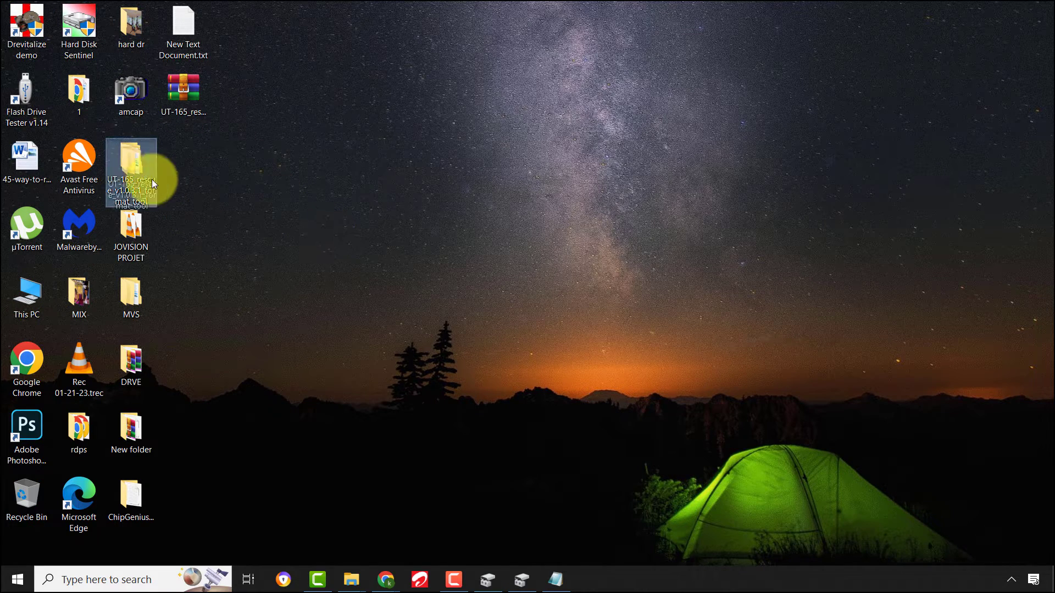
pyautogui.moveTo(271, 328); pyautogui.dragTo(496, 239)
pyautogui.rightClick(496, 239)
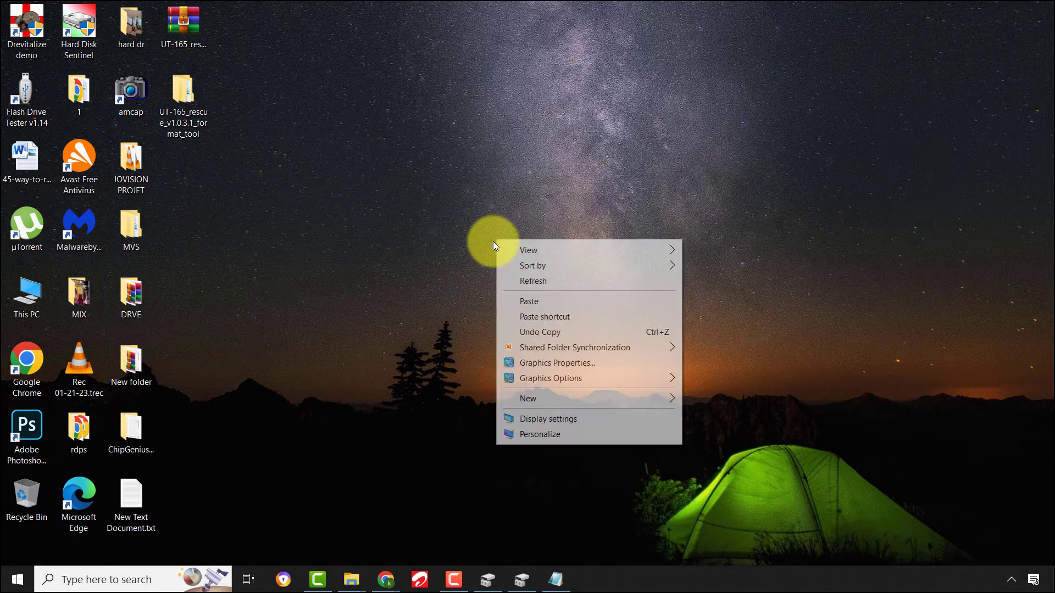
pyautogui.click(203, 112)
# Run UT165_rescue_v1.0.3.1.exe from the inner folder of the extracted UT-165 rescue tool.
pyautogui.doubleClick(199, 103)
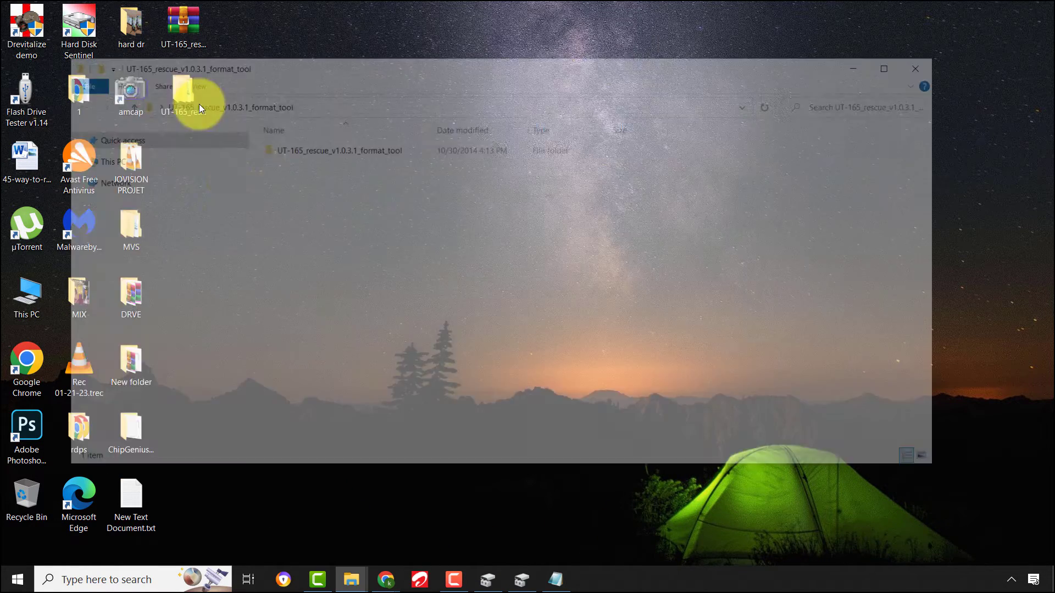
pyautogui.doubleClick(336, 151)
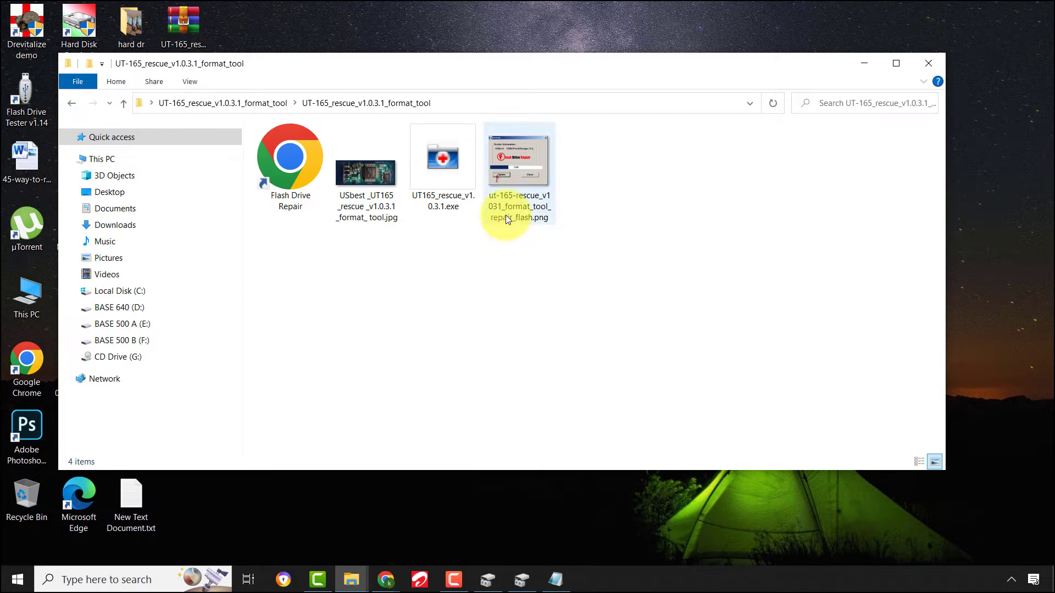
pyautogui.doubleClick(449, 165)
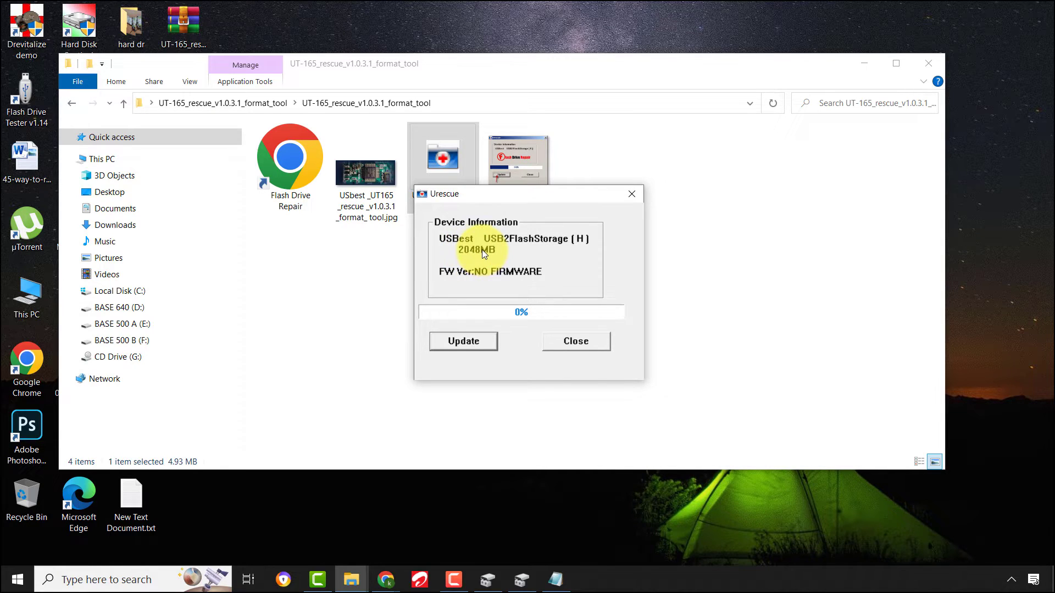
# Search Windows for "format", open the tool to create and format hard disk partitions, and select removable Disk 2 (H:).
pyautogui.click(106, 581)
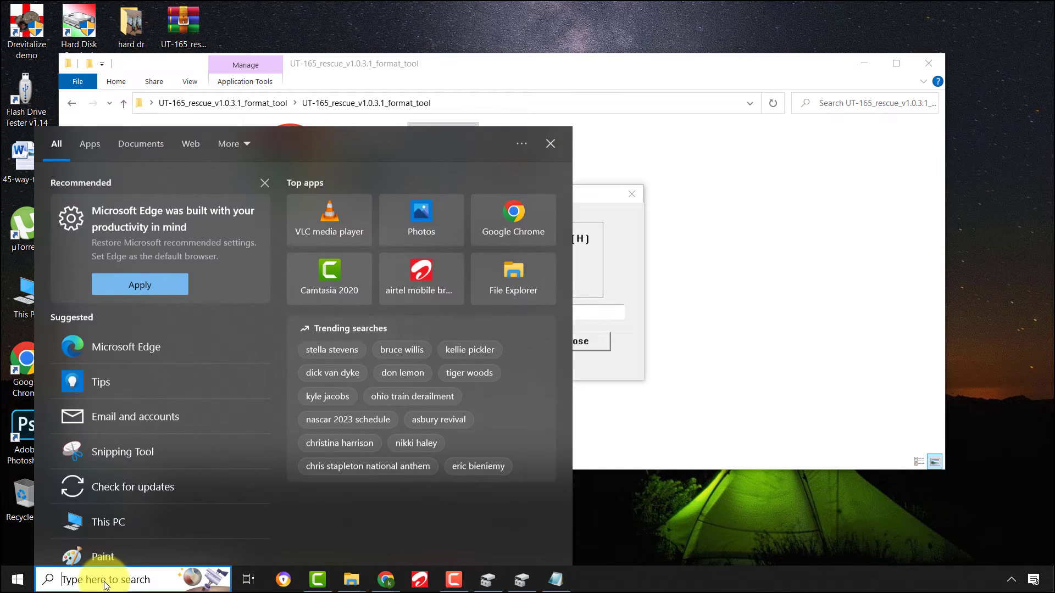
pyautogui.write('forma')
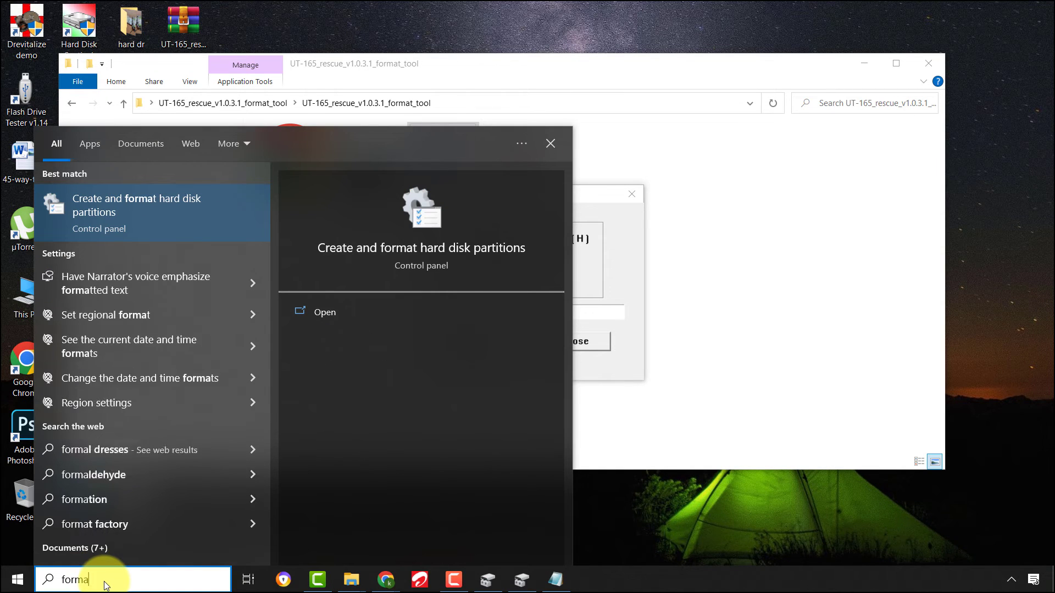
pyautogui.write('t')
pyautogui.click(125, 208)
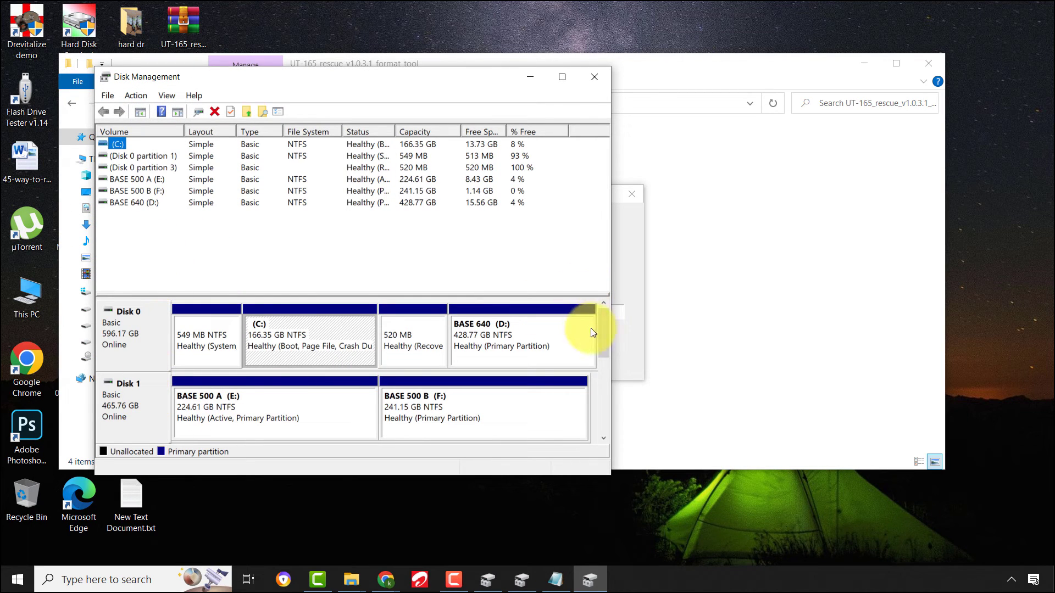
pyautogui.moveTo(602, 332); pyautogui.dragTo(590, 405)
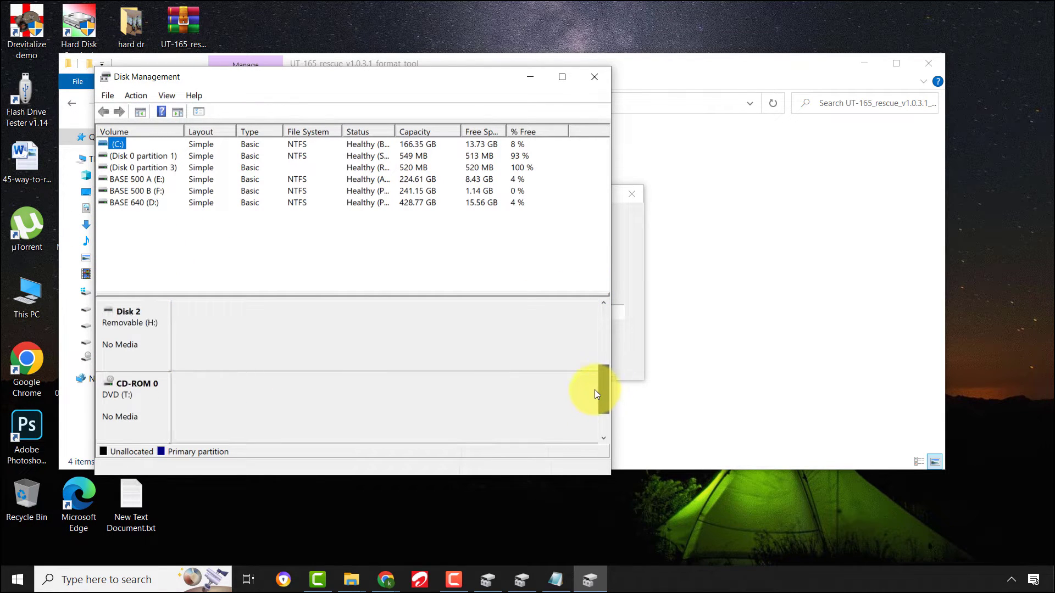
pyautogui.click(125, 331)
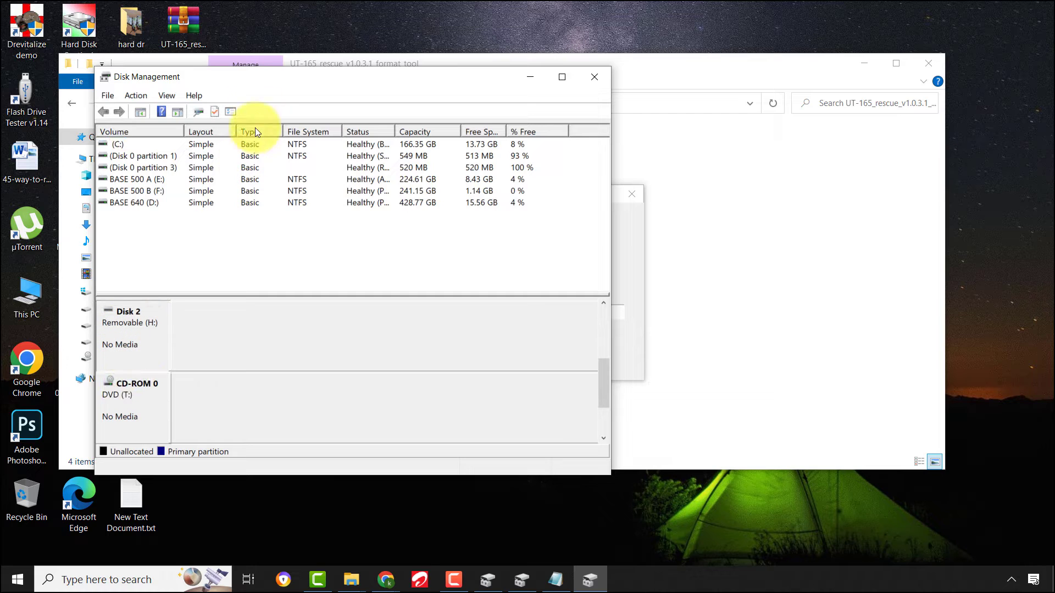
# Arrange the Disk Management and Urescue windows side by side so both are fully visible.
pyautogui.moveTo(266, 79); pyautogui.dragTo(3, 206)
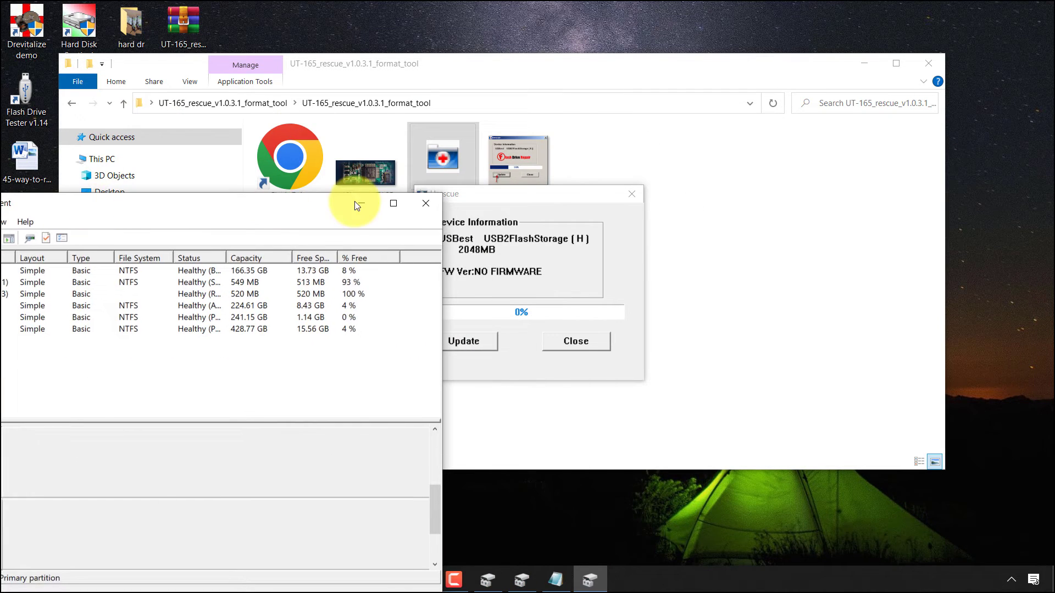
pyautogui.moveTo(488, 195); pyautogui.dragTo(707, 191)
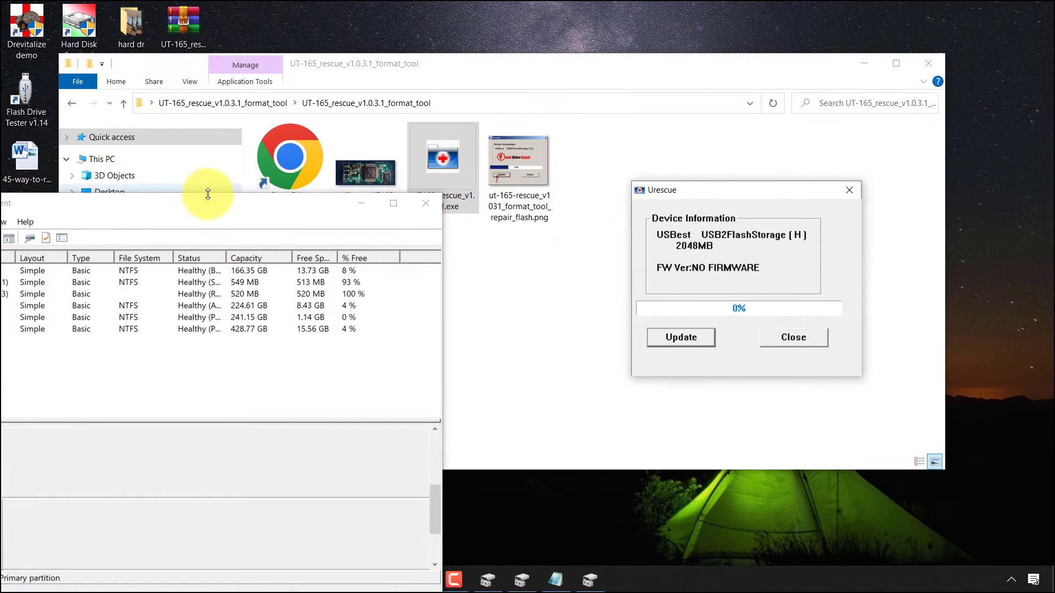
pyautogui.moveTo(209, 202); pyautogui.dragTo(335, 100)
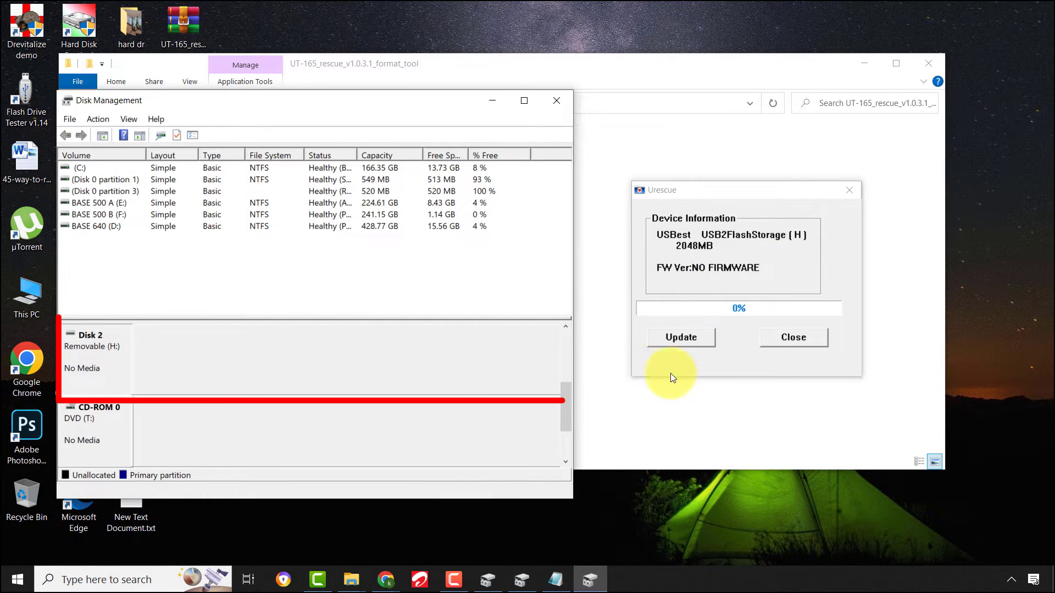
# Run the Urescue update on the USBest flash drive, accept deleting all data, and dismiss the closing messages.
pyautogui.click(676, 337)
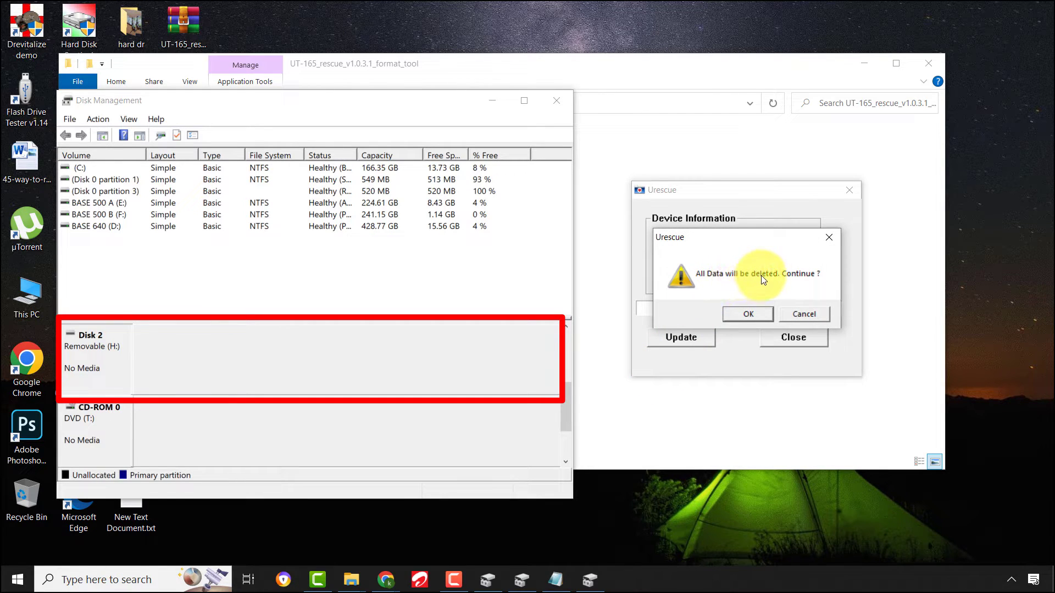
pyautogui.click(747, 312)
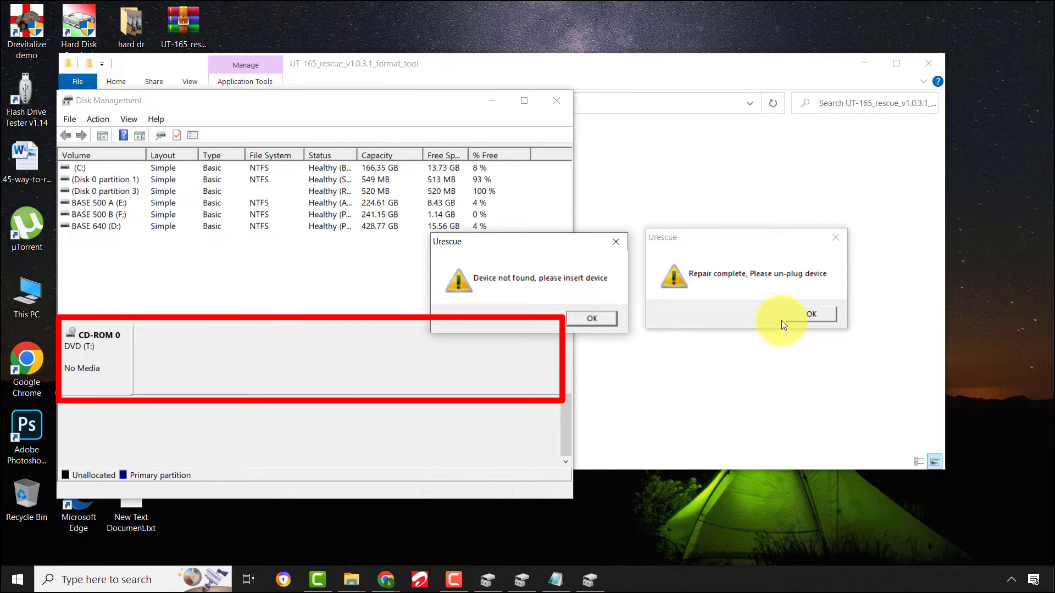
pyautogui.press('Return')
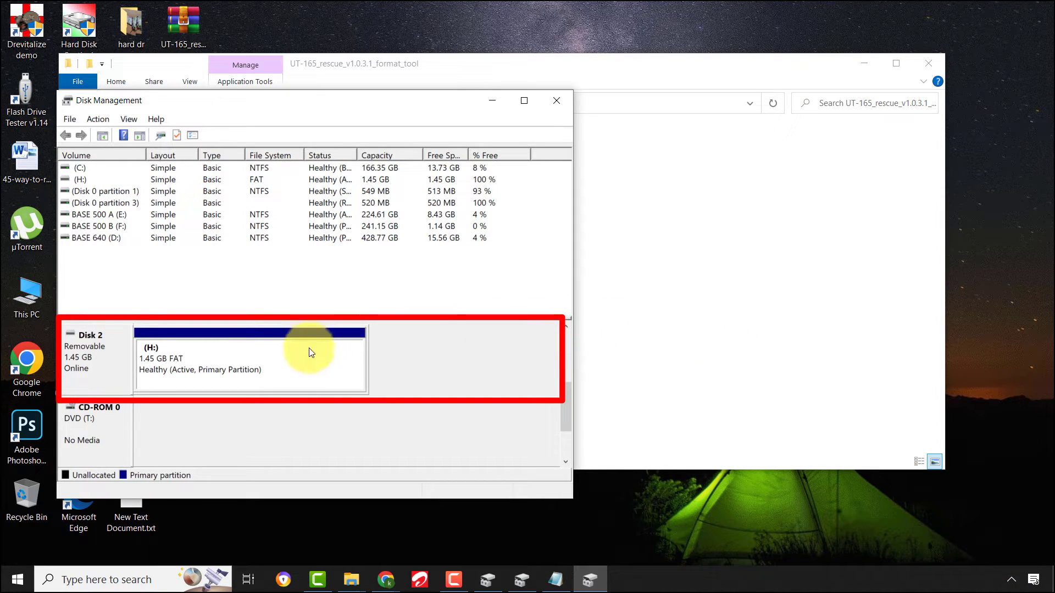
# Check the repaired H: partition on Disk 2 and open USB Drive (H:) from This PC to view its contents.
pyautogui.click(214, 364)
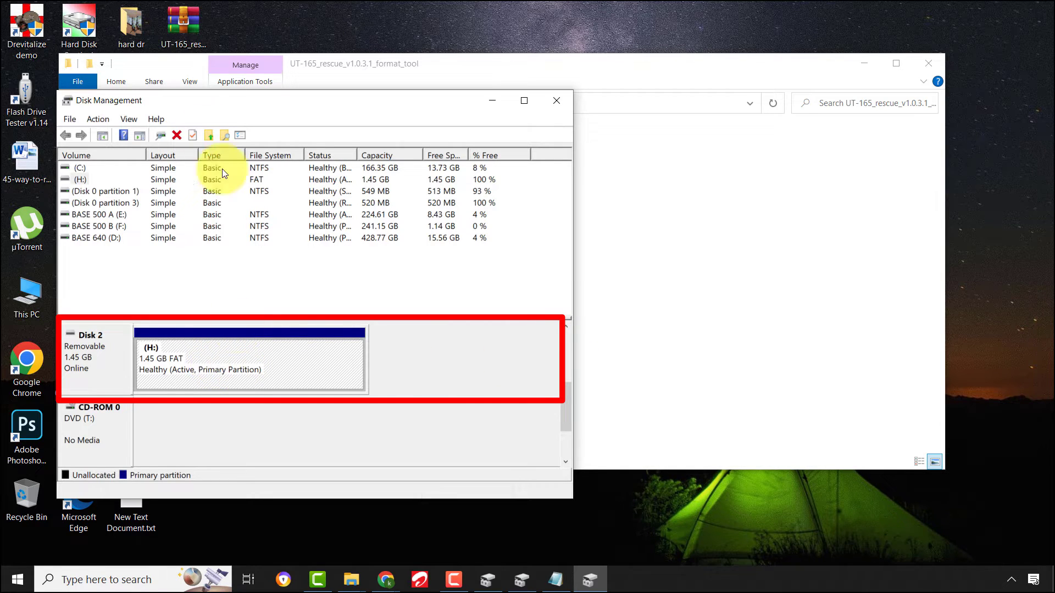
pyautogui.click(41, 299)
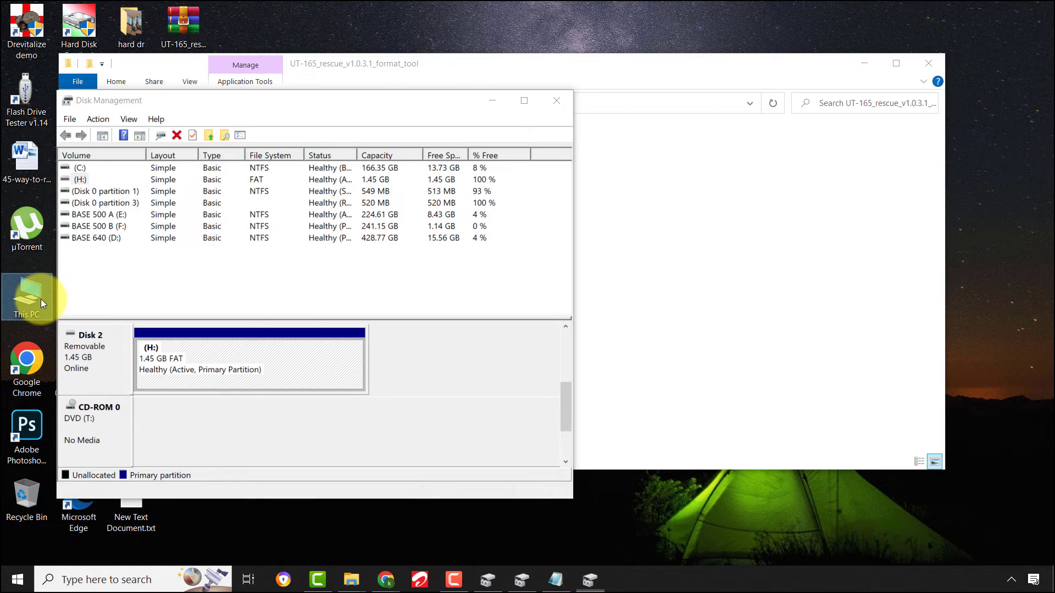
pyautogui.doubleClick(41, 299)
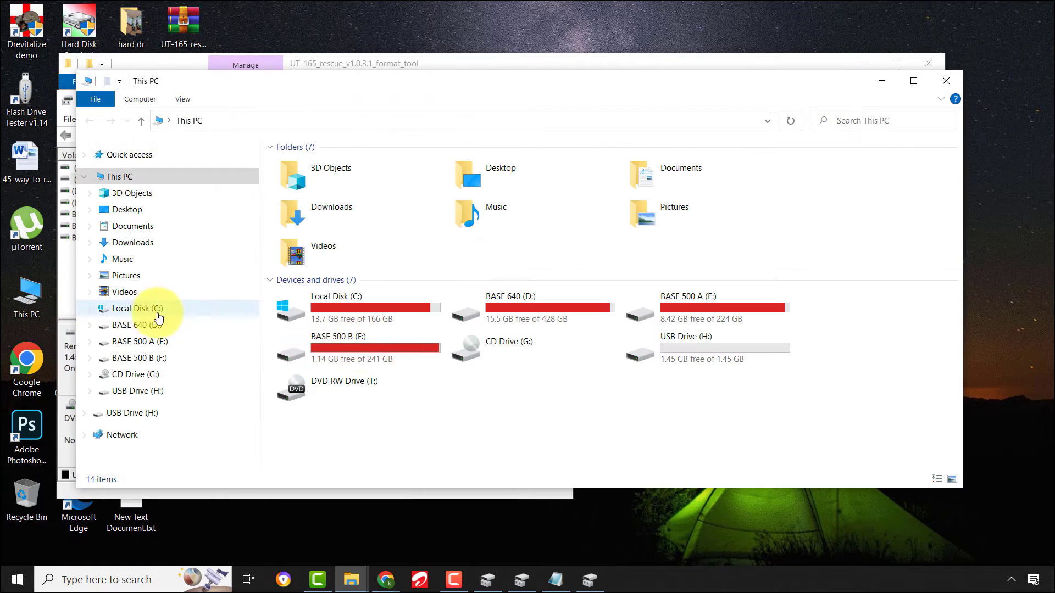
pyautogui.doubleClick(706, 350)
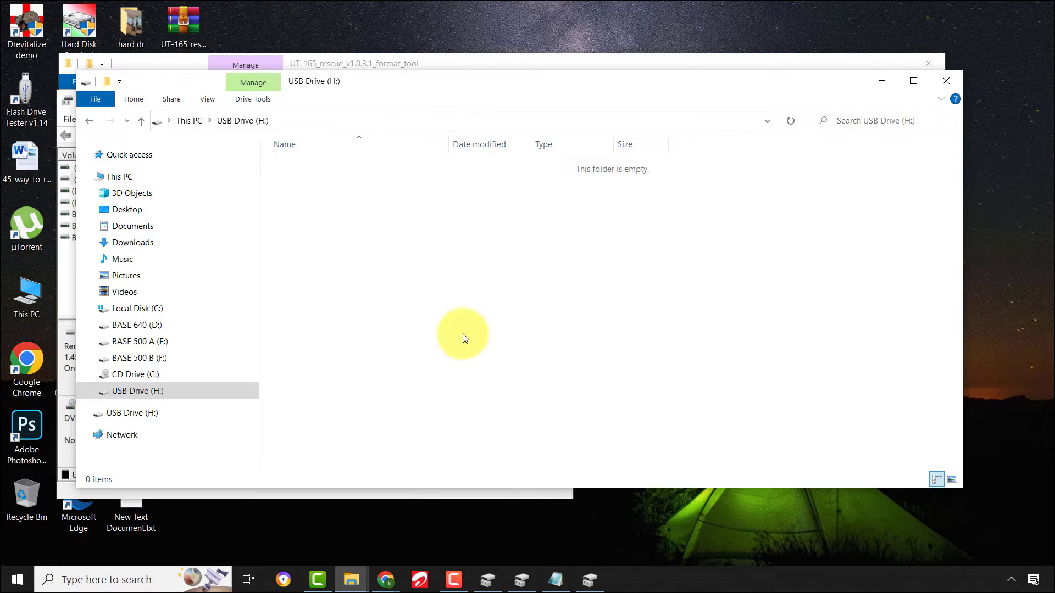
pyautogui.rightClick(495, 219)
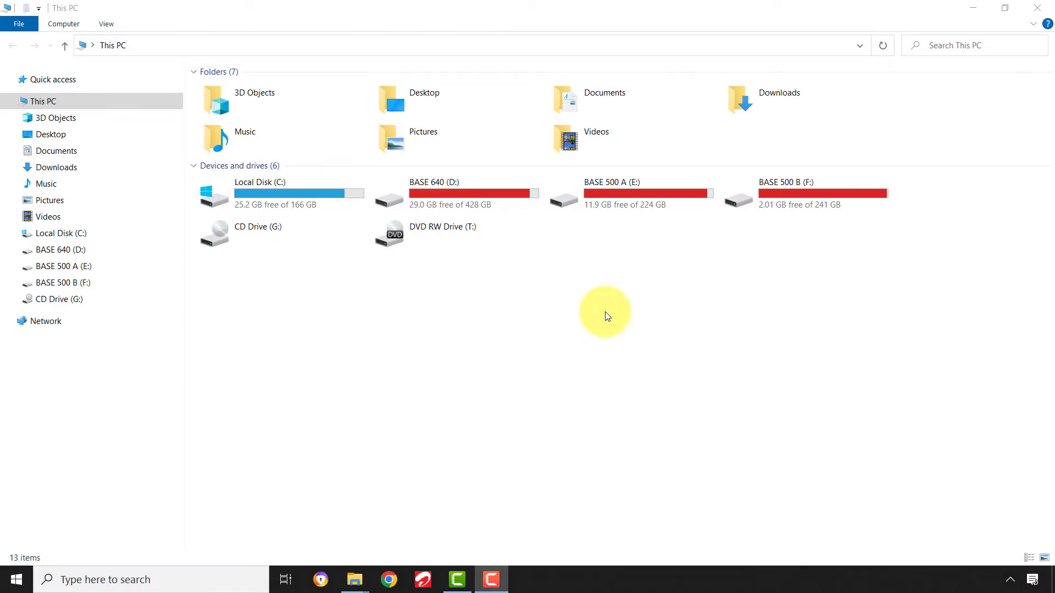
# Refresh This PC, try to open USB Drive (H:), and cancel the request to insert a disk.
pyautogui.rightClick(605, 311)
pyautogui.click(654, 369)
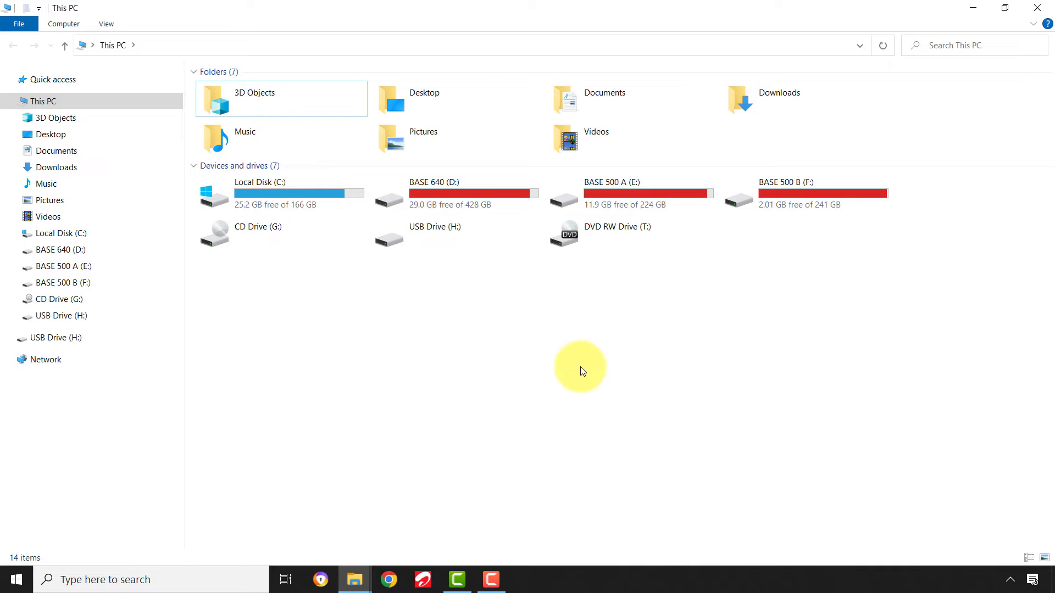
pyautogui.doubleClick(414, 236)
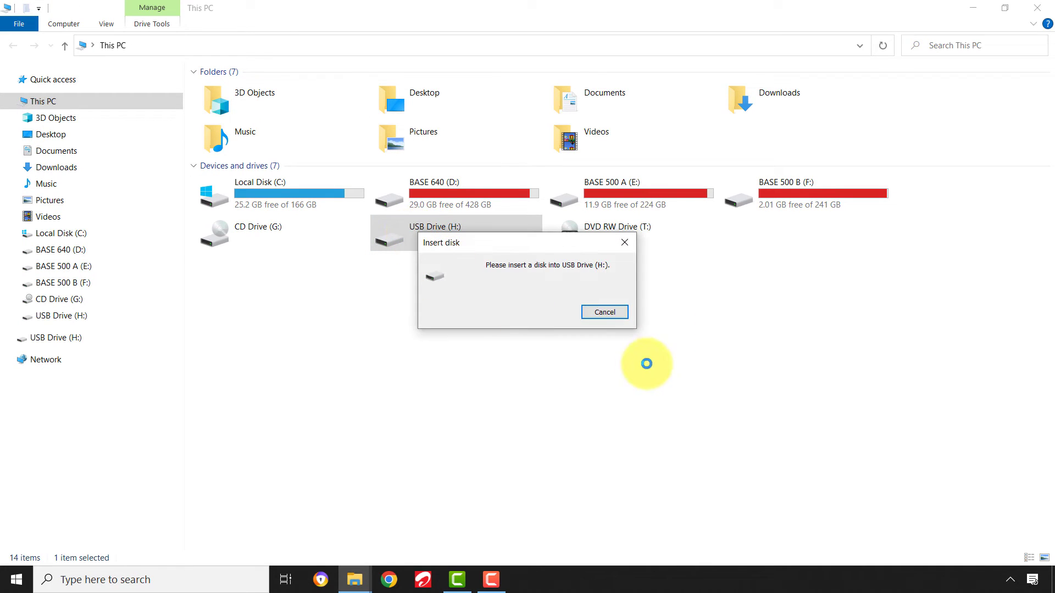
pyautogui.click(600, 313)
# Try to quick-format USB Drive (H:) as FAT with the default allocation size, accepting data erasure, and close the format dialogs.
pyautogui.rightClick(419, 242)
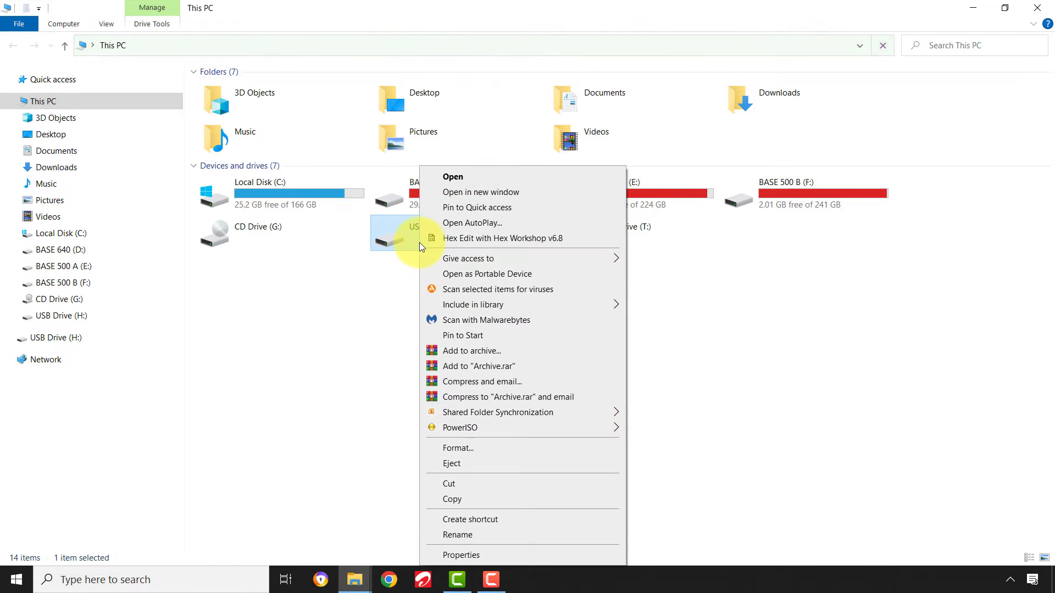
pyautogui.click(464, 445)
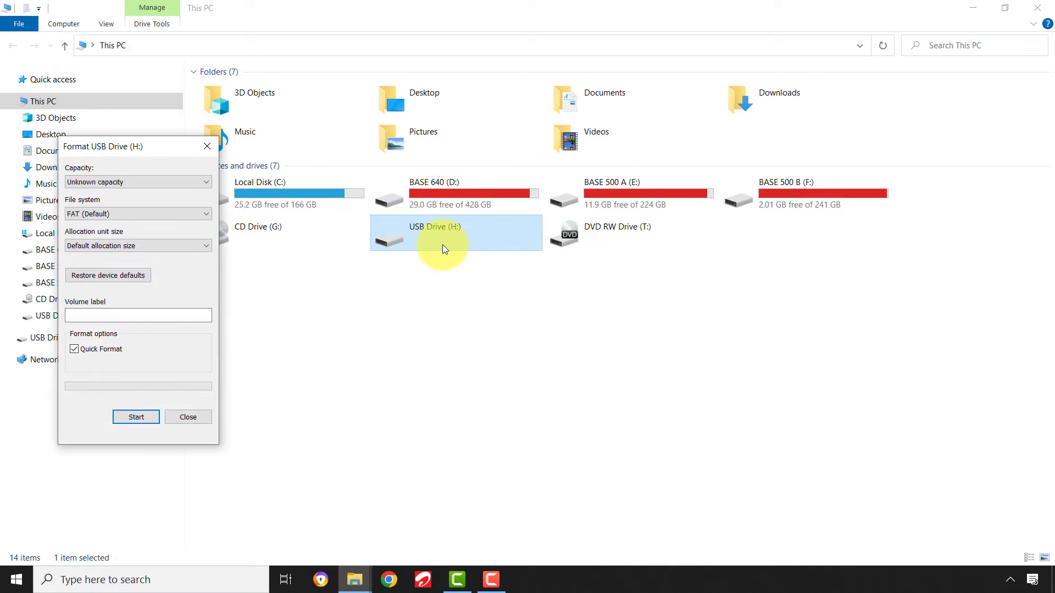
pyautogui.click(160, 181)
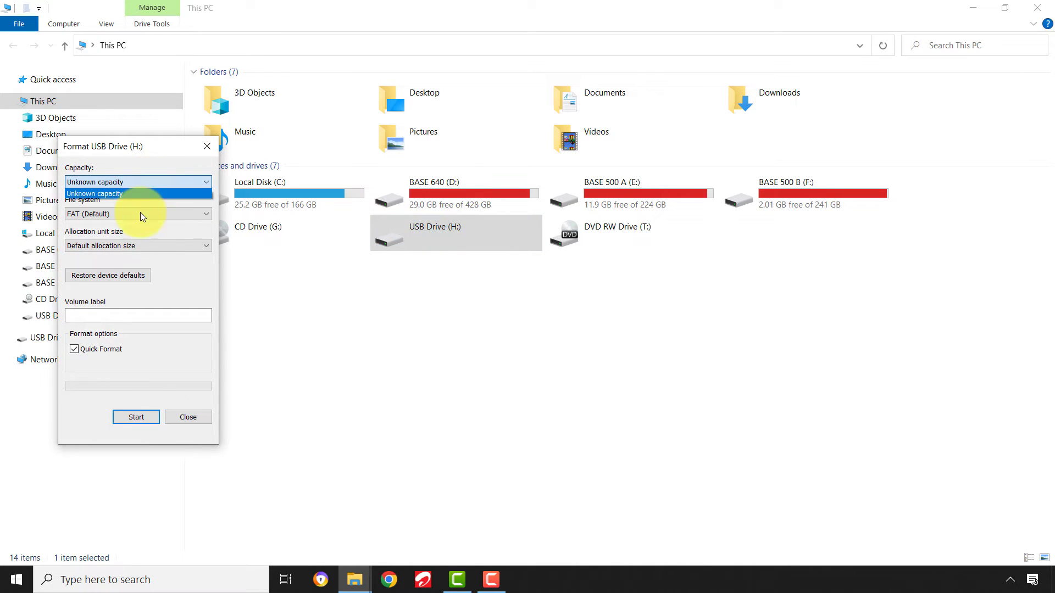
pyautogui.click(157, 227)
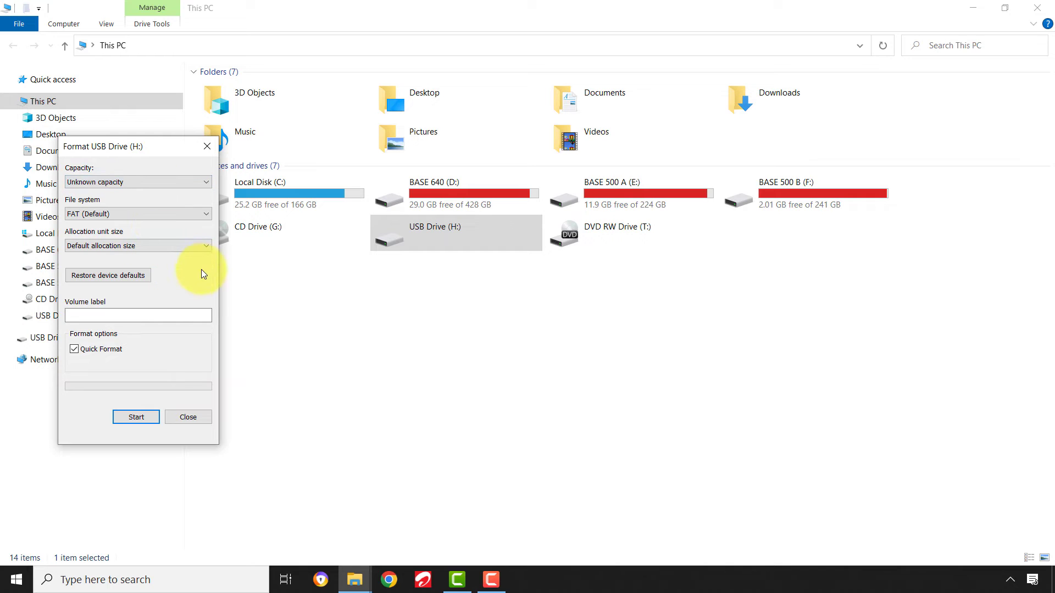
pyautogui.click(143, 417)
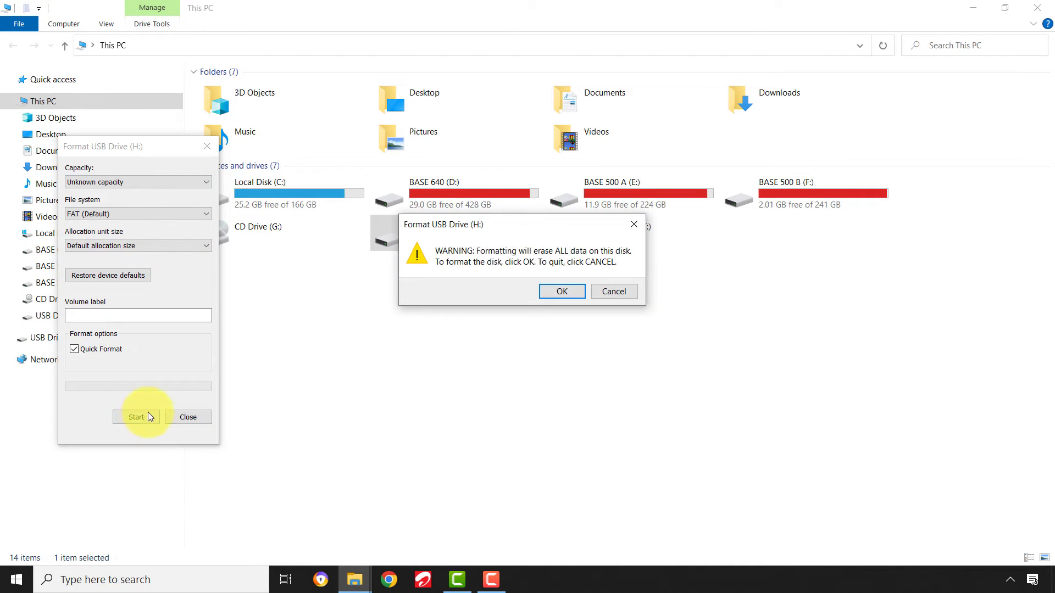
pyautogui.click(552, 291)
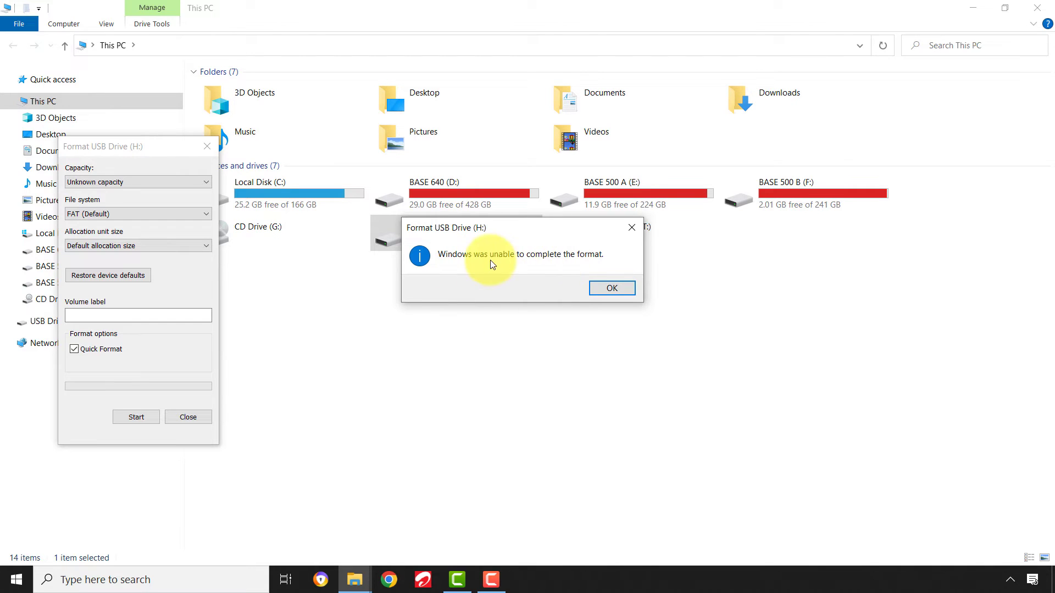
pyautogui.click(612, 289)
pyautogui.click(208, 149)
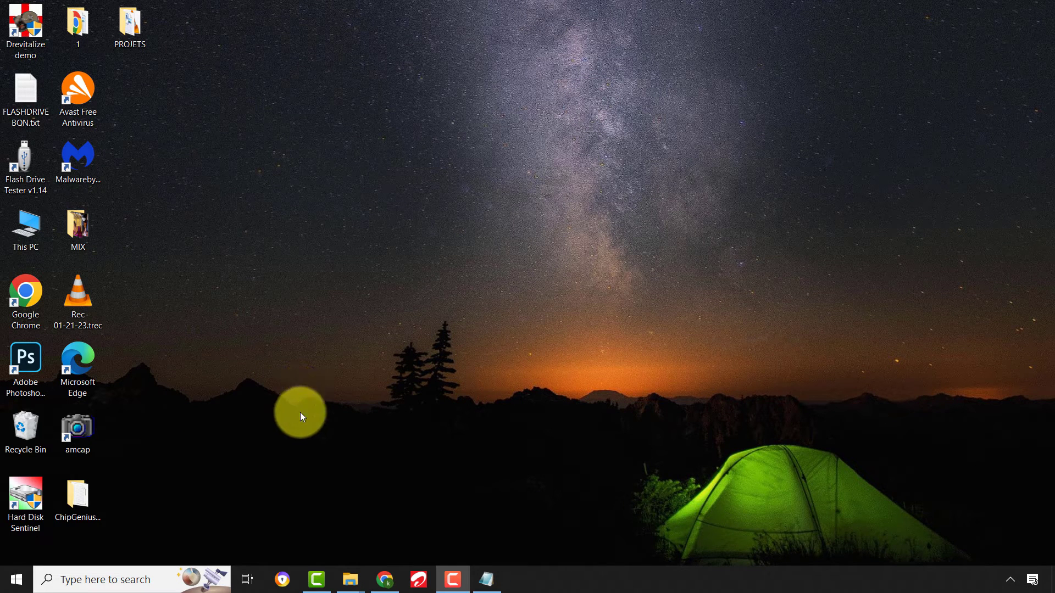
# Launch ChipGenius_v4_19_0319.exe from the nested ChipGenius_v4_19_0319 folder on the desktop.
pyautogui.click(83, 495)
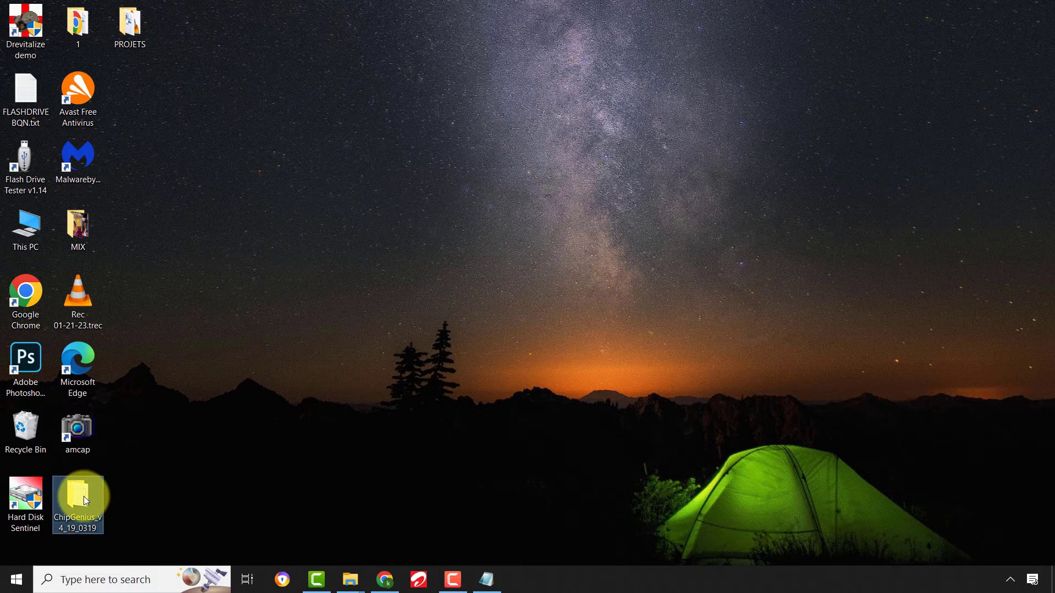
pyautogui.doubleClick(83, 496)
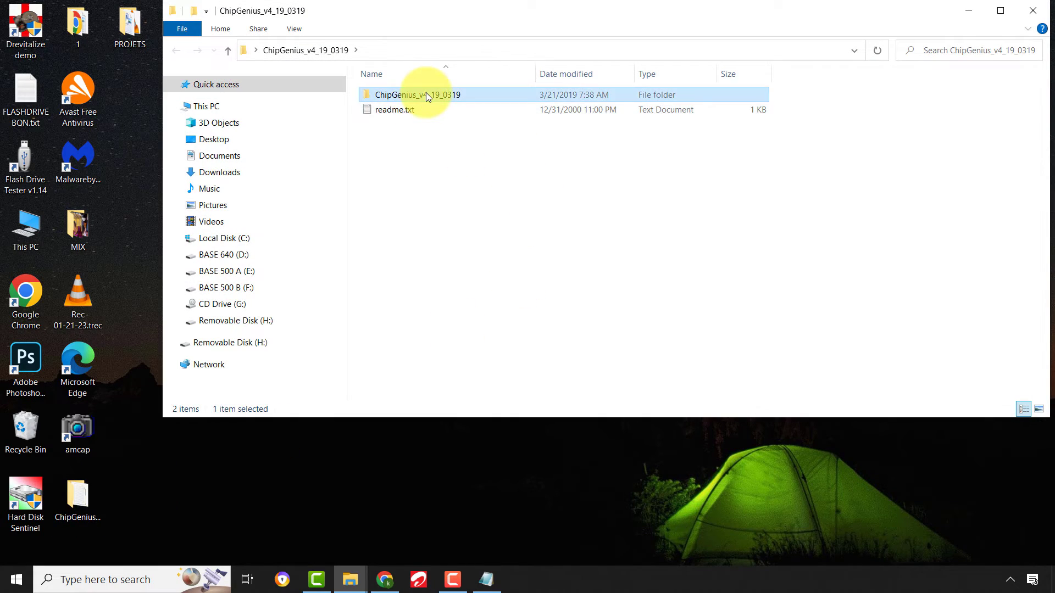
pyautogui.doubleClick(426, 93)
pyautogui.doubleClick(389, 93)
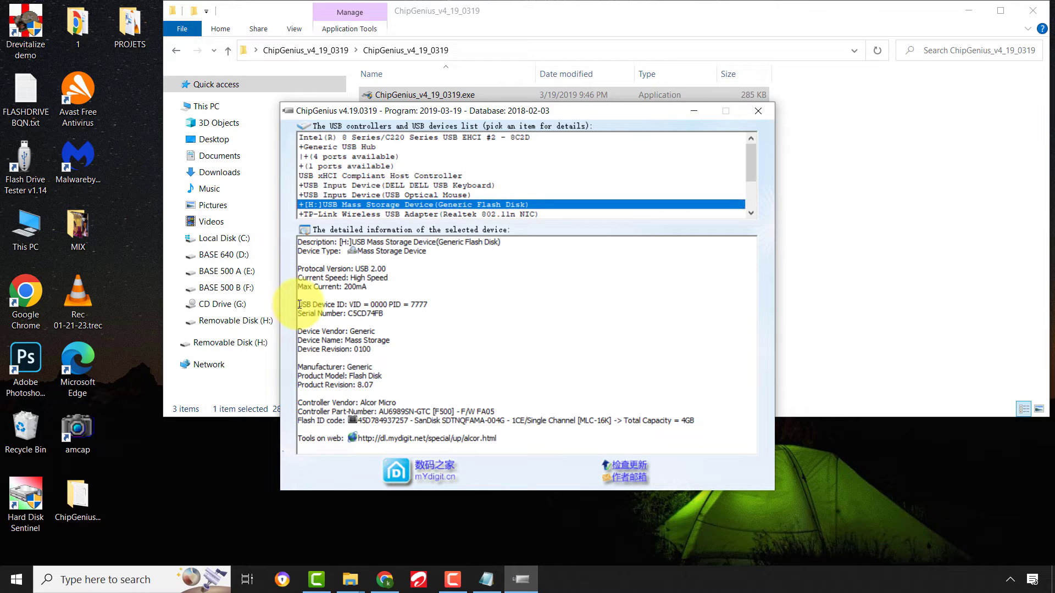
# Copy the H: flash disk's device information from ChipGenius to the clipboard and minimize the open windows.
pyautogui.moveTo(300, 304); pyautogui.dragTo(688, 426)
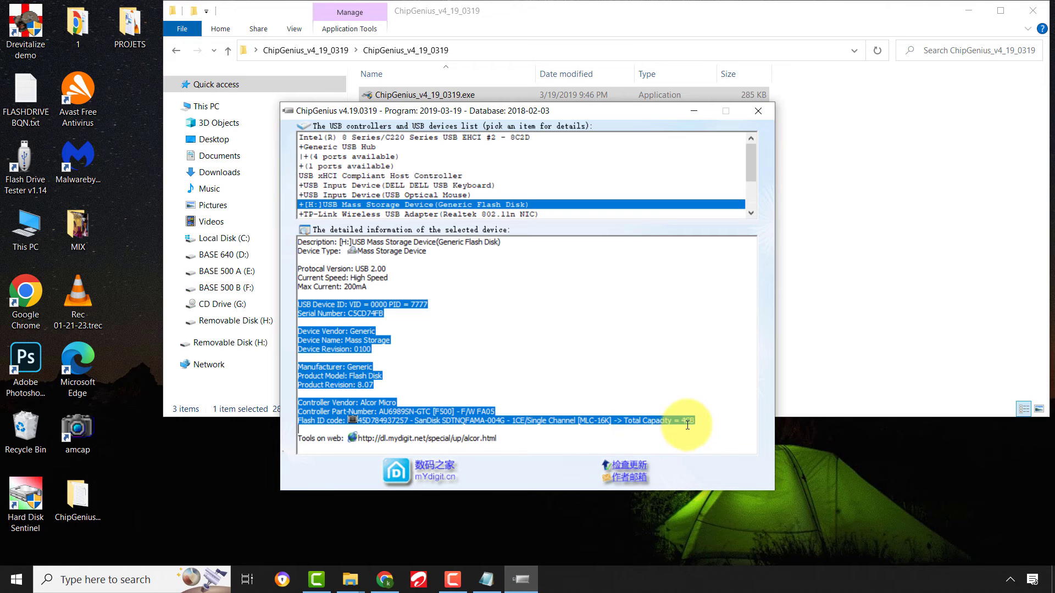
pyautogui.rightClick(348, 377)
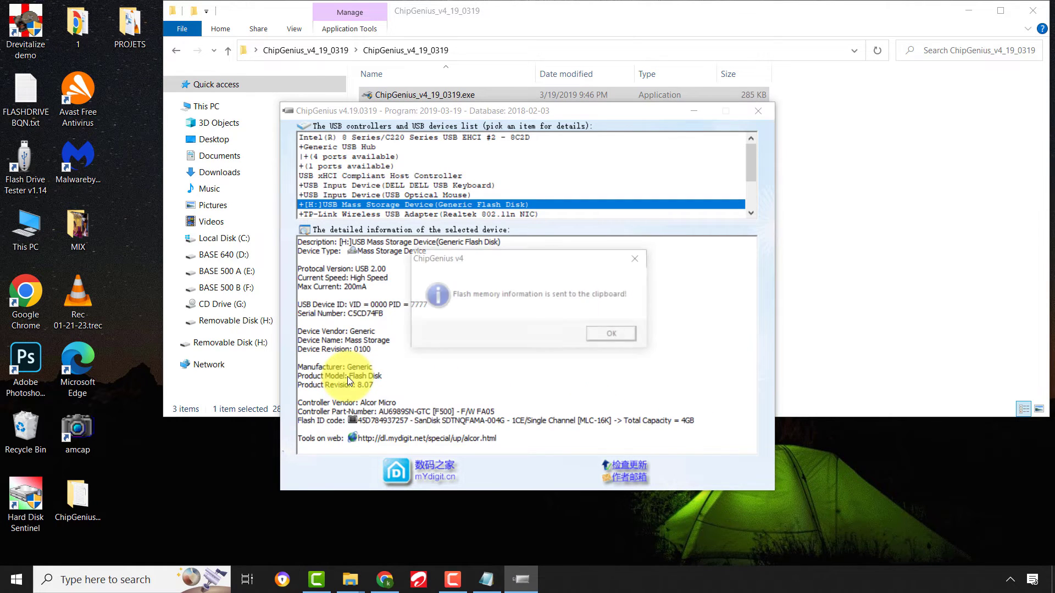
pyautogui.click(615, 335)
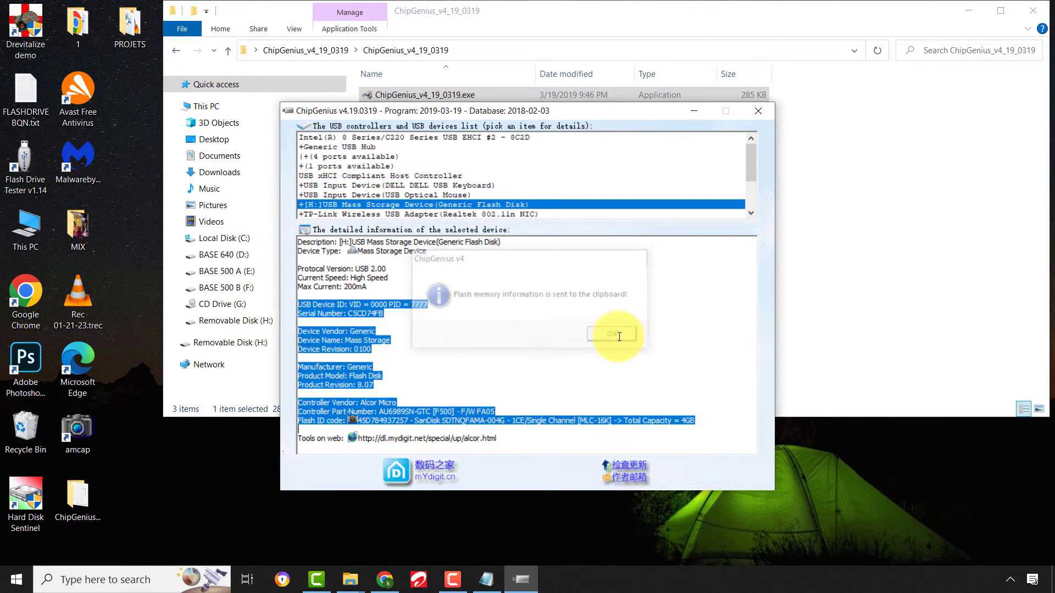
pyautogui.click(693, 110)
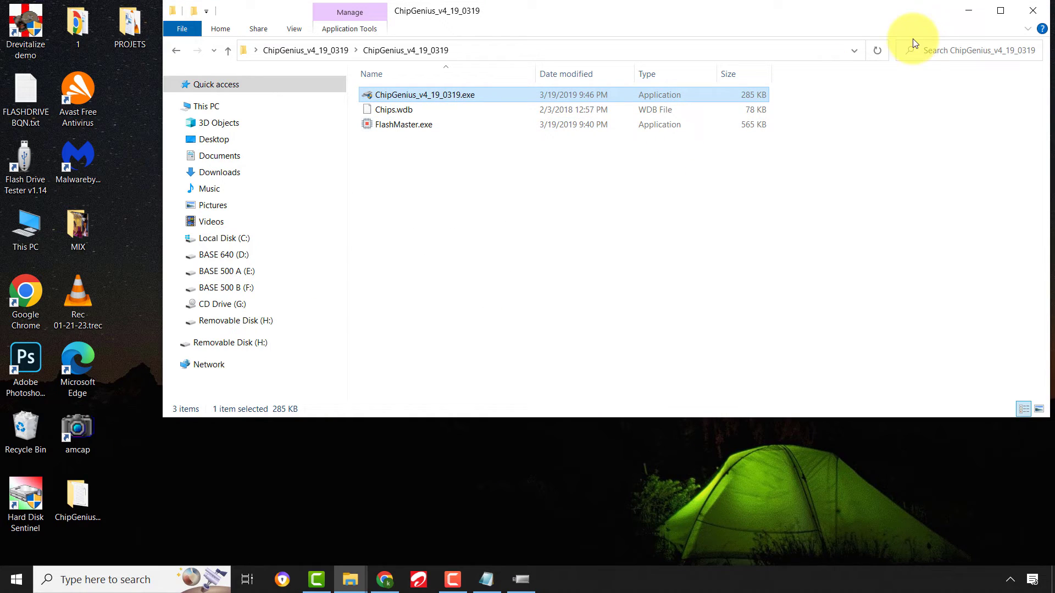
pyautogui.click(968, 9)
# Create a text document on the desktop with its default name, open it, and paste the copied flash drive information.
pyautogui.rightClick(331, 216)
pyautogui.moveTo(374, 377)
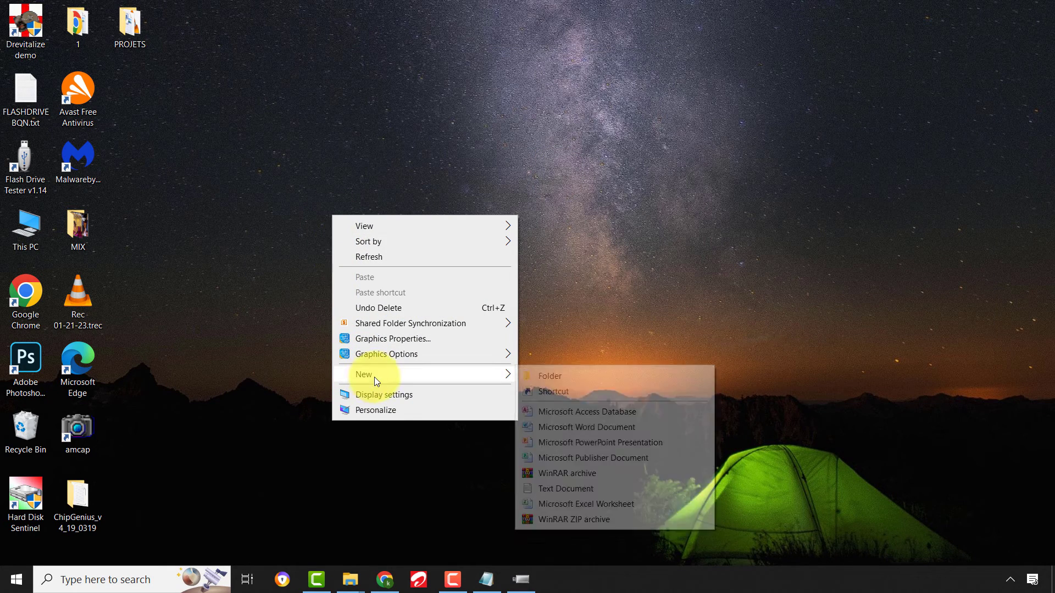
pyautogui.click(568, 489)
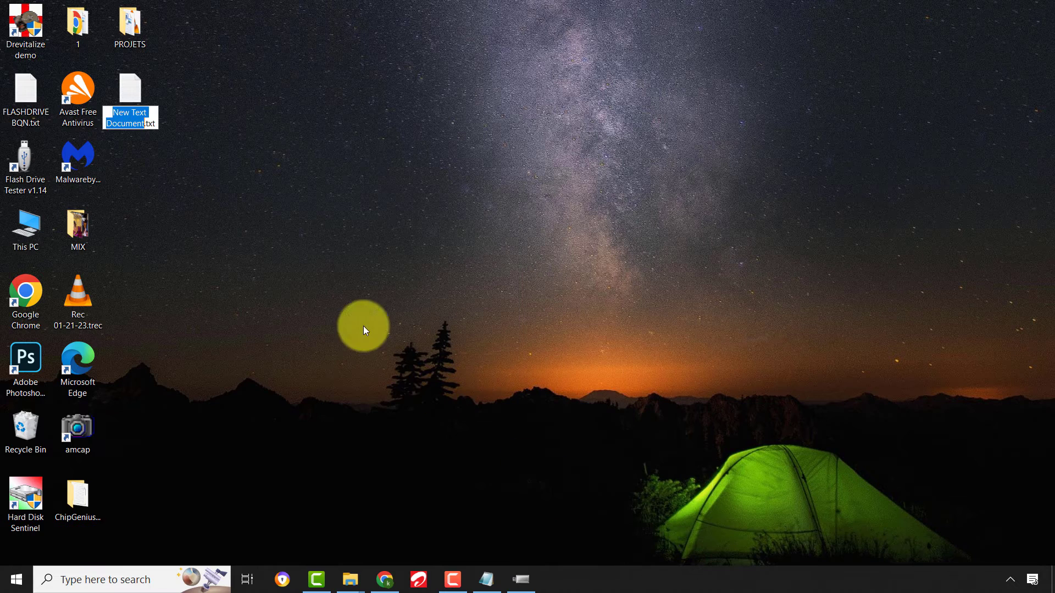
pyautogui.press('Return')
pyautogui.doubleClick(140, 109)
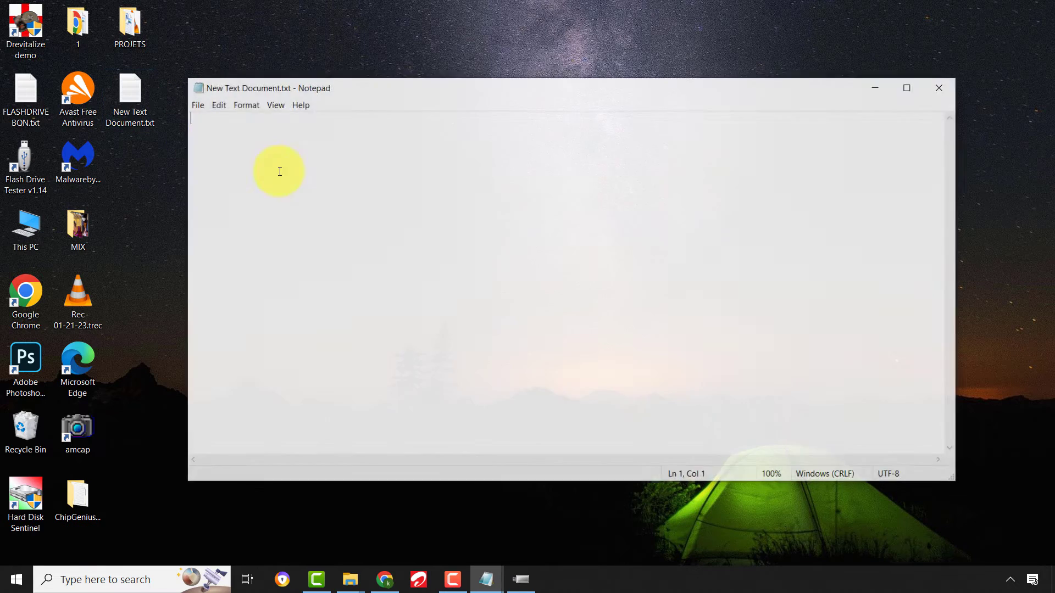
pyautogui.rightClick(417, 233)
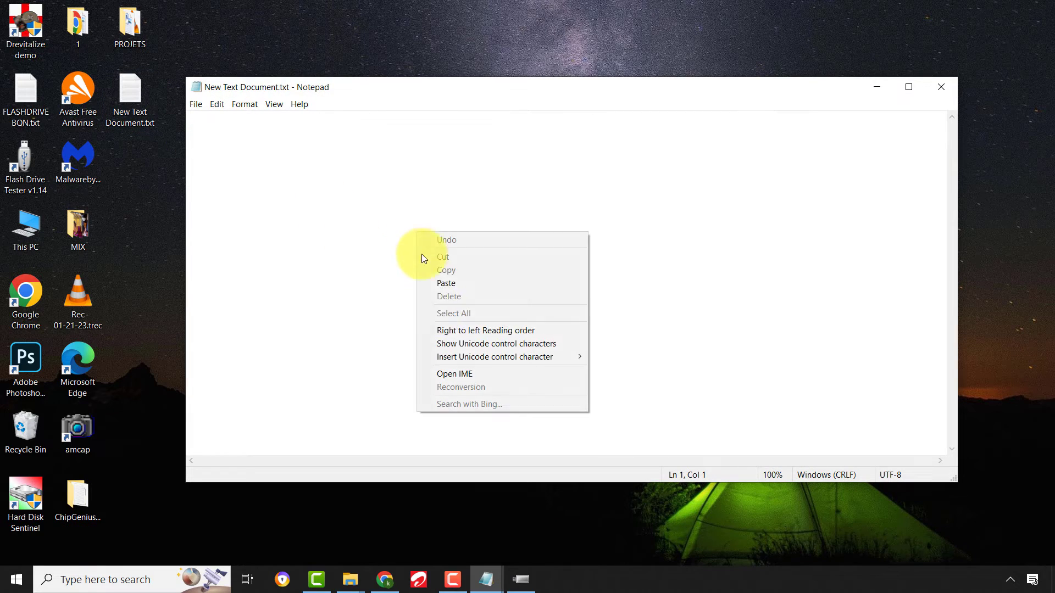
pyautogui.click(457, 283)
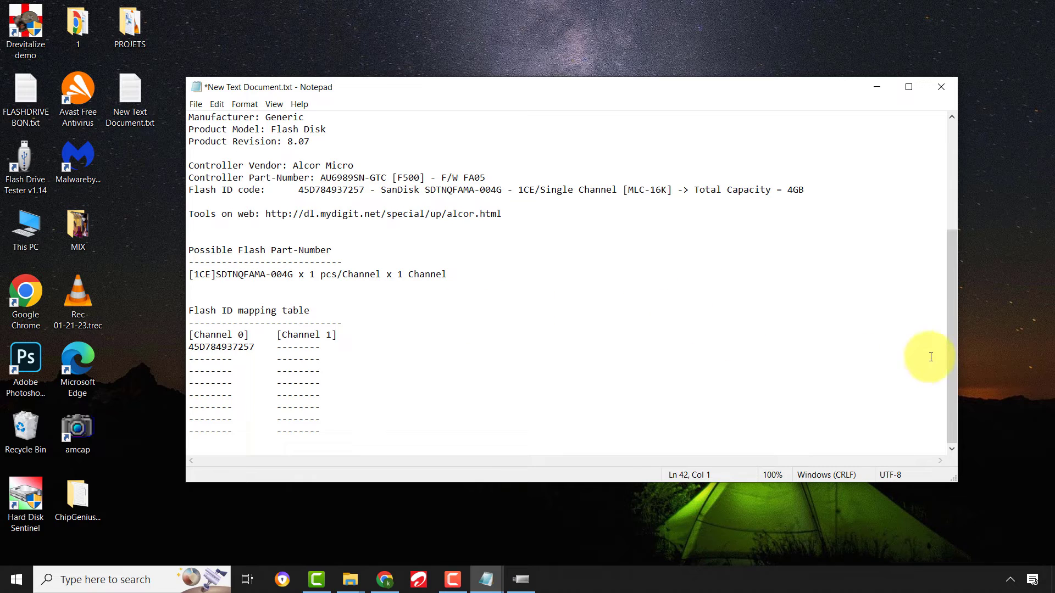
# Examine the USB device ID (VID and PID) and the controller part number in the pasted report.
pyautogui.moveTo(949, 327); pyautogui.dragTo(958, 223)
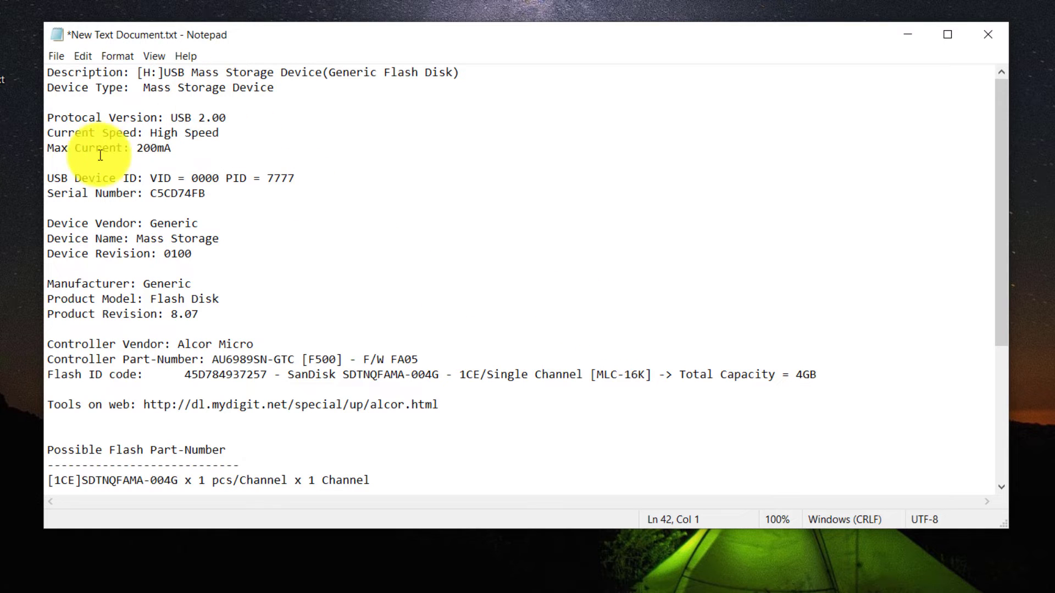
pyautogui.moveTo(48, 177); pyautogui.dragTo(295, 174)
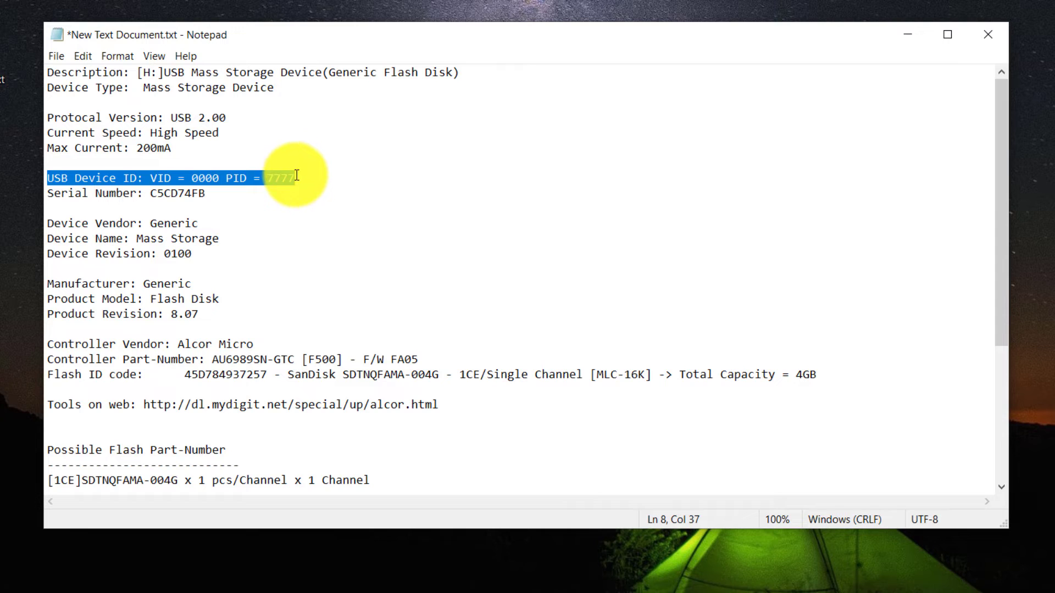
pyautogui.click(423, 266)
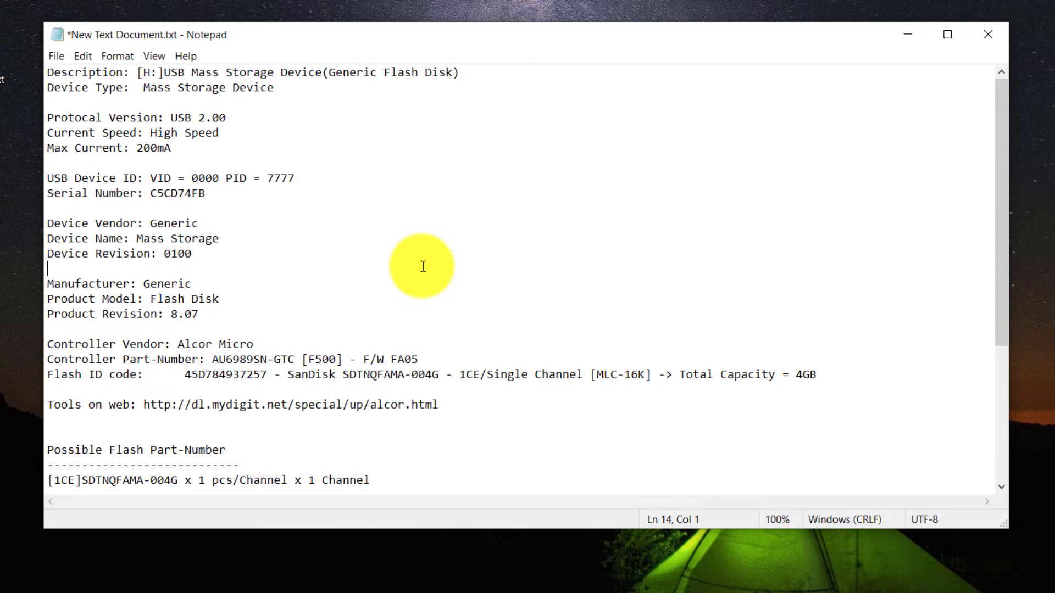
pyautogui.click(214, 359)
pyautogui.moveTo(214, 359); pyautogui.dragTo(416, 360)
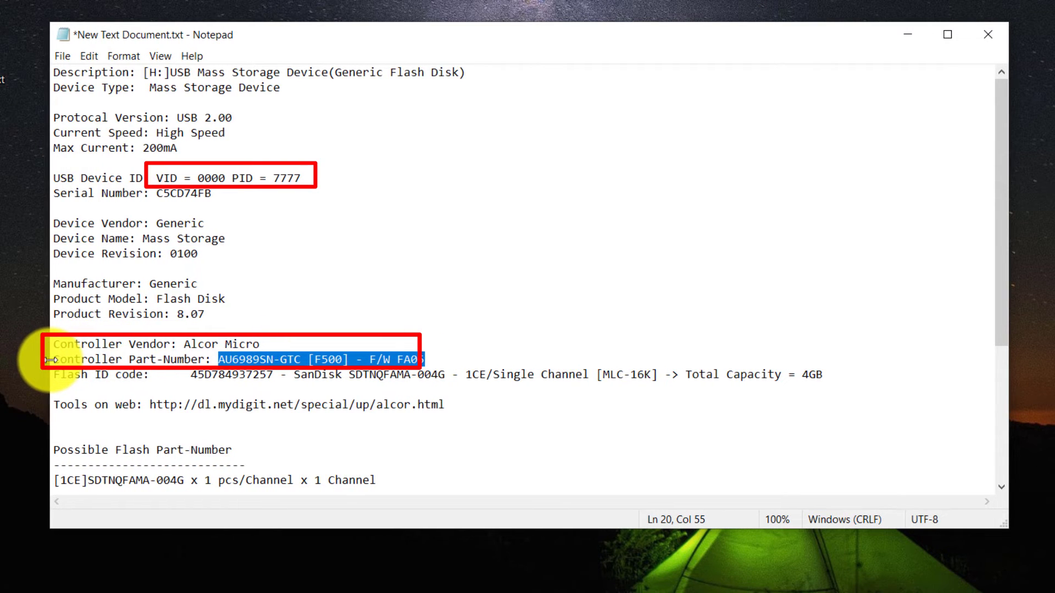
pyautogui.moveTo(46, 359); pyautogui.dragTo(424, 356)
pyautogui.click(481, 333)
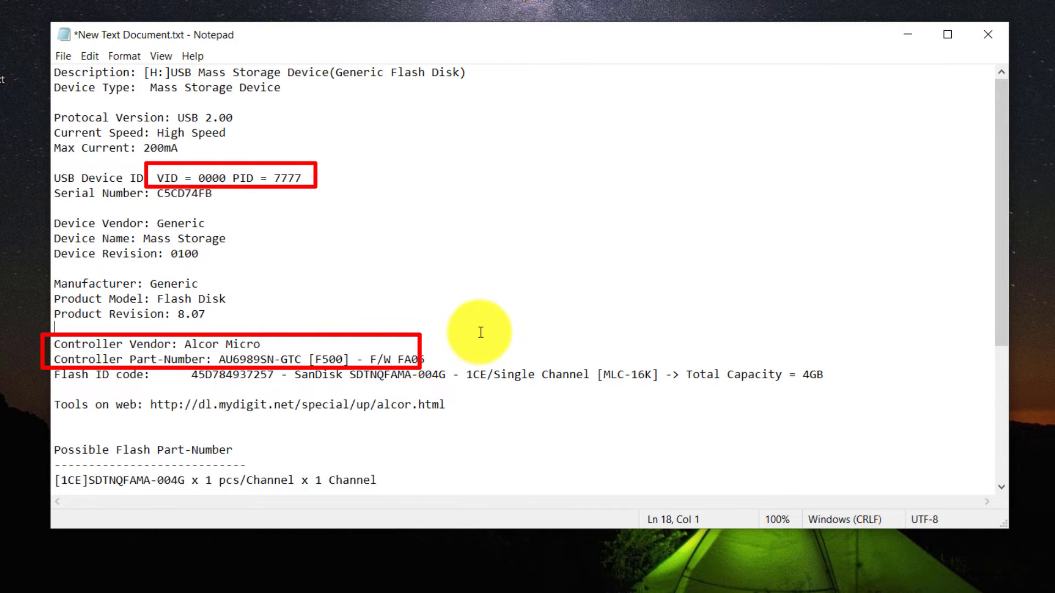
# Copy the controller part number AU6989SN-GTC [F500] - F/W FA05 from the report and minimize Notepad.
pyautogui.click(217, 360)
pyautogui.moveTo(217, 360); pyautogui.dragTo(424, 361)
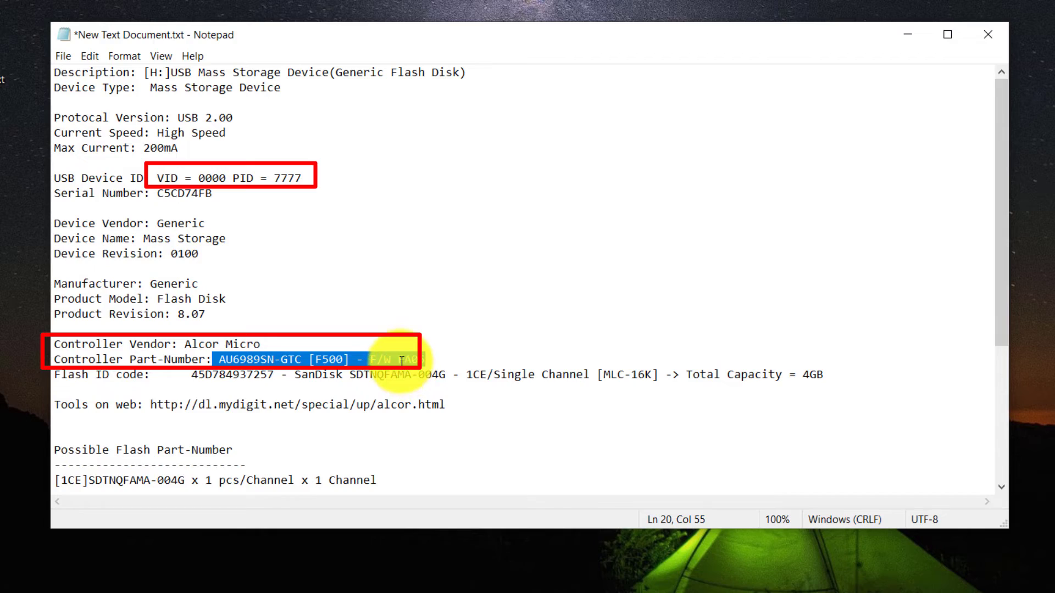
pyautogui.rightClick(404, 363)
pyautogui.click(446, 416)
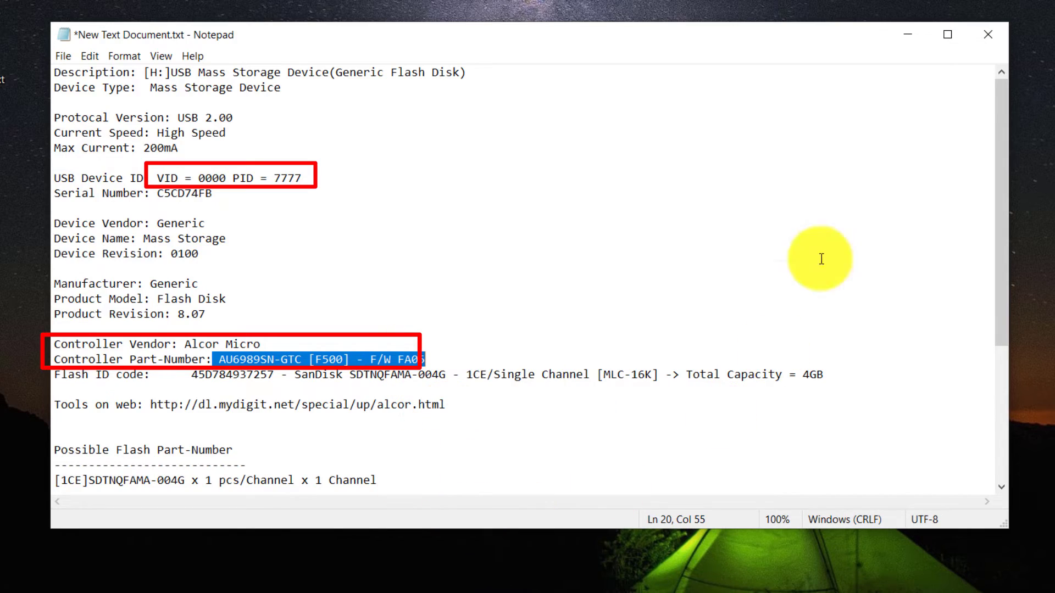
pyautogui.click(908, 34)
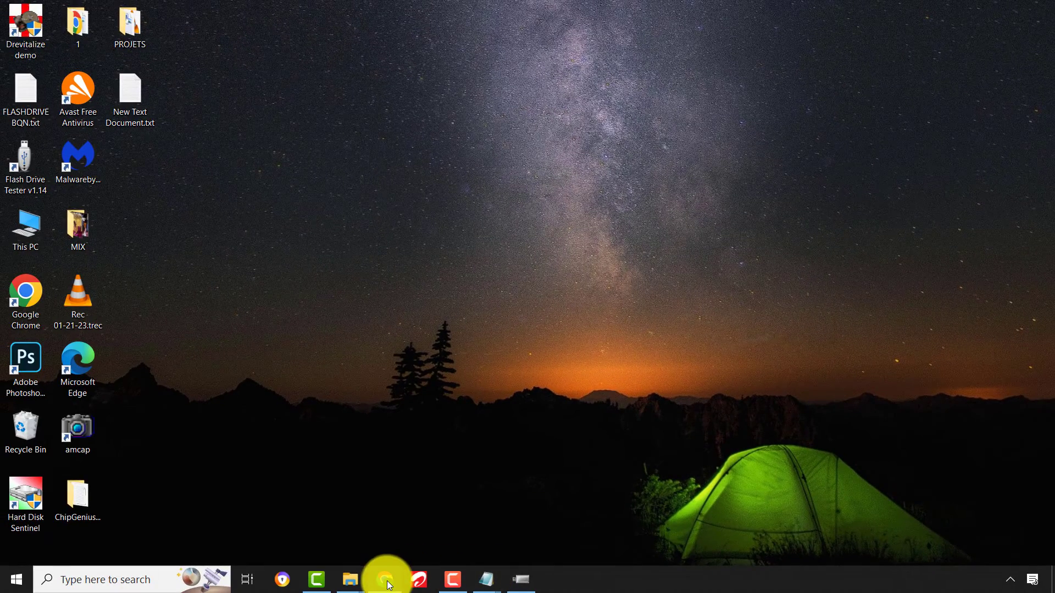
# Switch to Chrome and search Google for the copied part number AU6989SN-GTC [F500] - F/W FA05.
pyautogui.click(385, 578)
pyautogui.click(355, 242)
pyautogui.rightClick(354, 242)
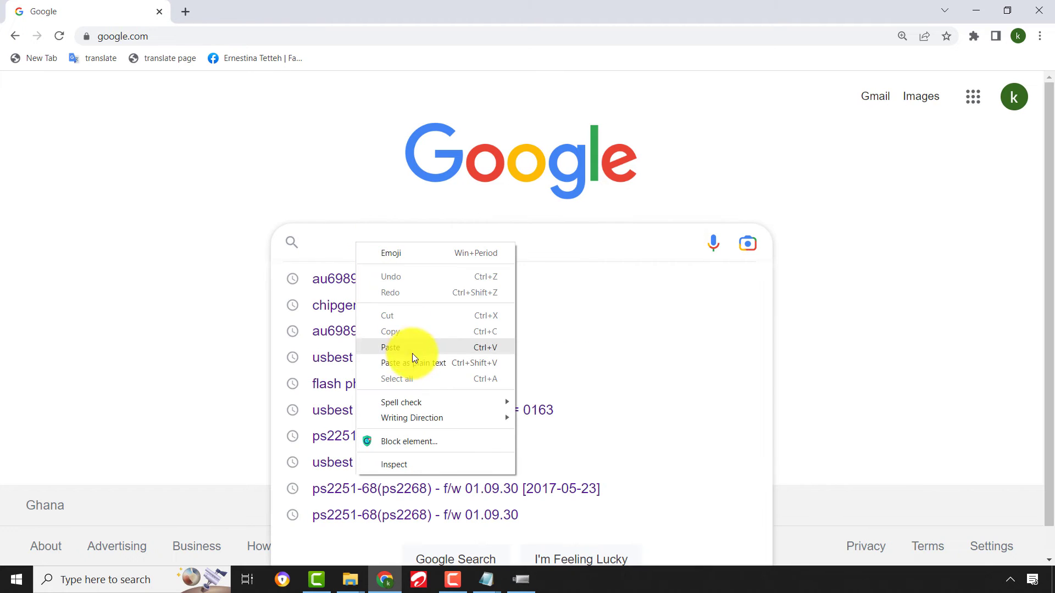
pyautogui.click(411, 347)
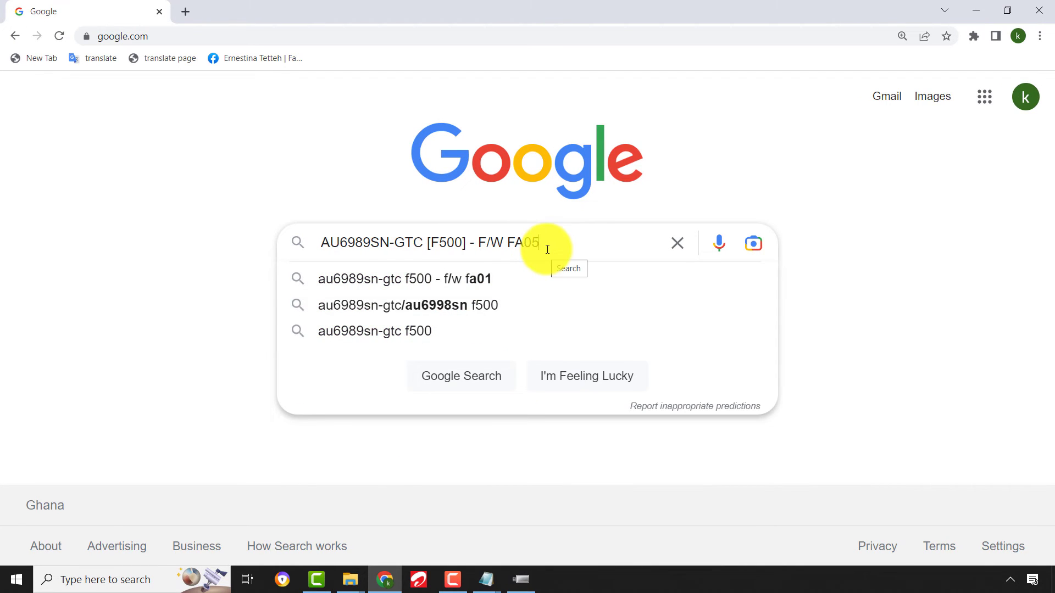
pyautogui.press('Return')
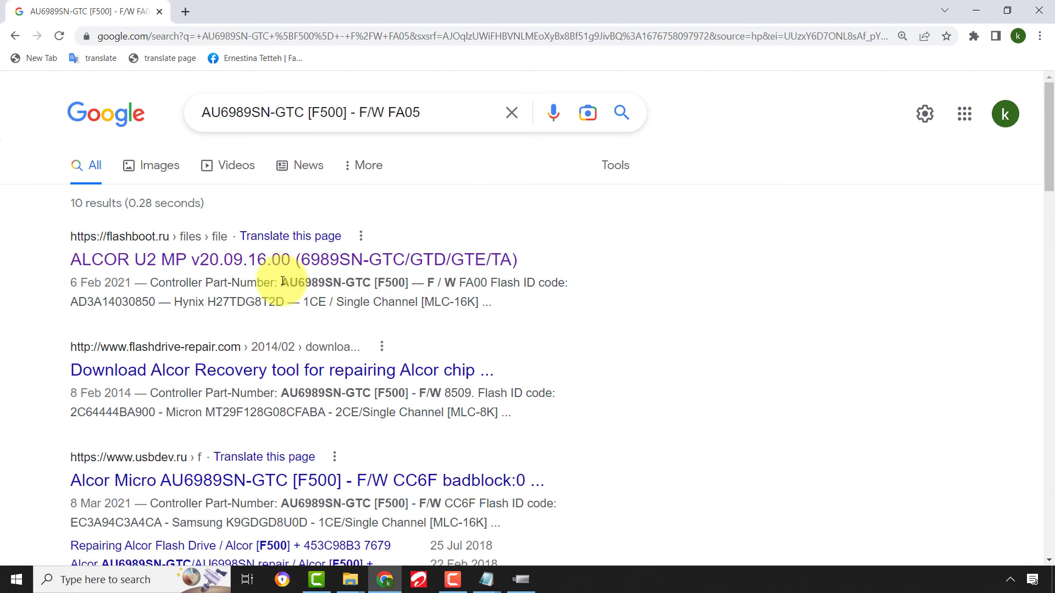
# Open the flashboot.ru ALCOR U2 MP v20.09.16.00 result in English translation and download ALCOR_U2_MP_v20.09.16_MD.7z.
pyautogui.moveTo(289, 281); pyautogui.dragTo(407, 284)
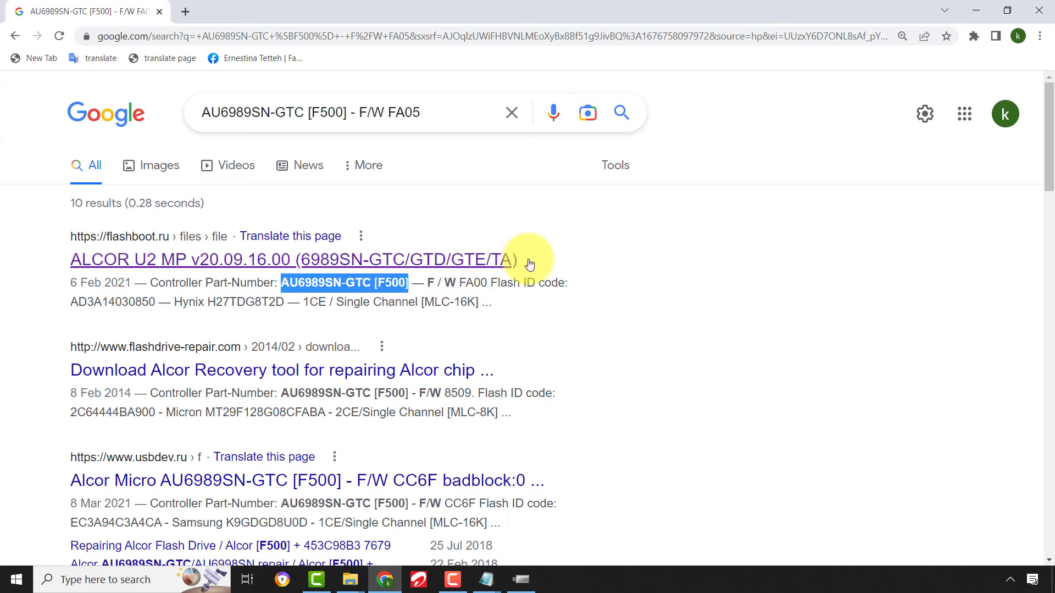
pyautogui.click(569, 252)
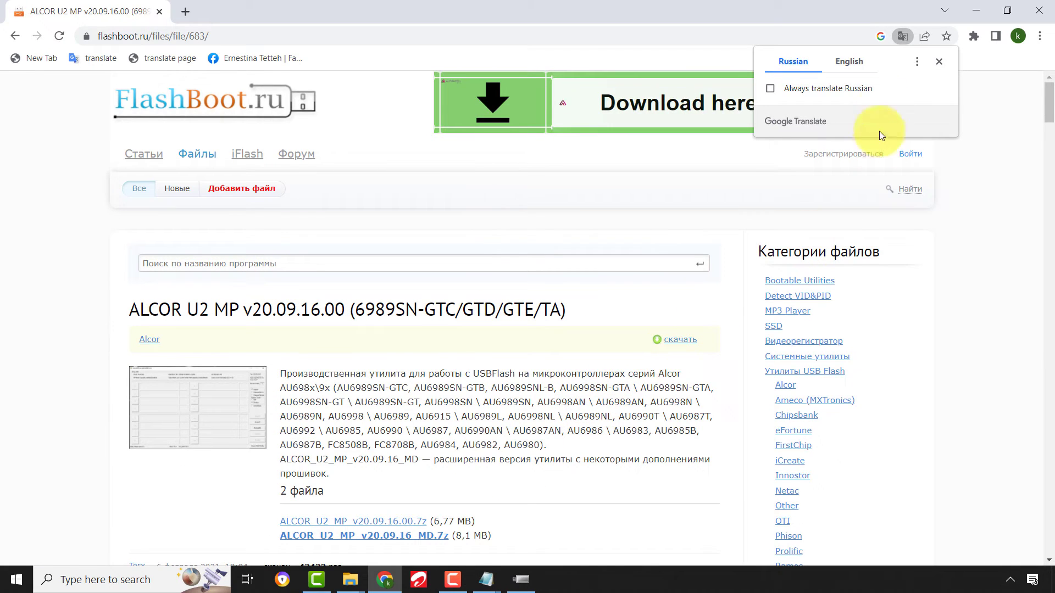
pyautogui.click(849, 63)
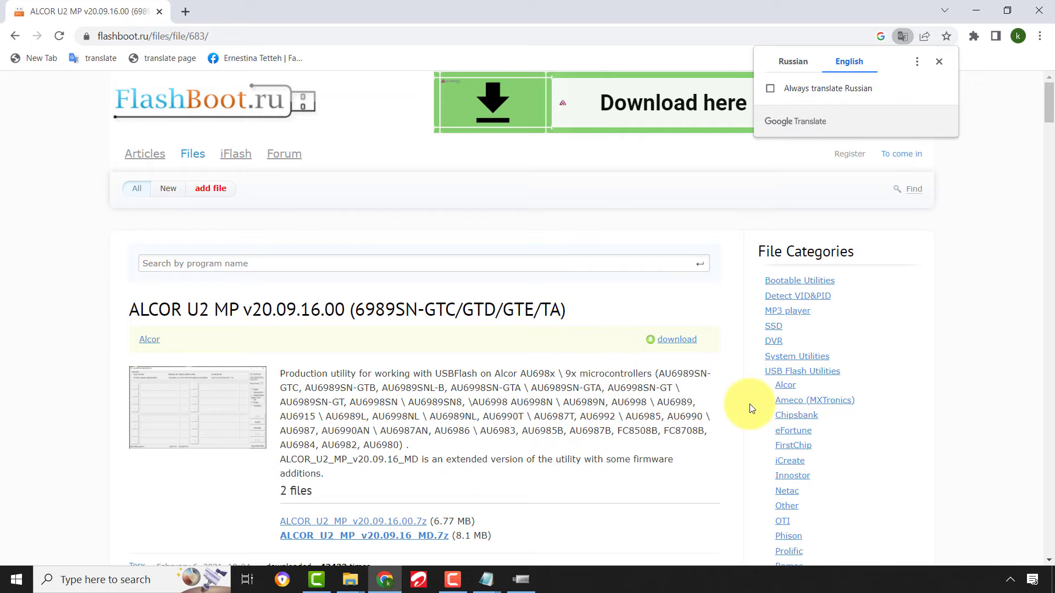
pyautogui.moveTo(1050, 108); pyautogui.dragTo(1051, 125)
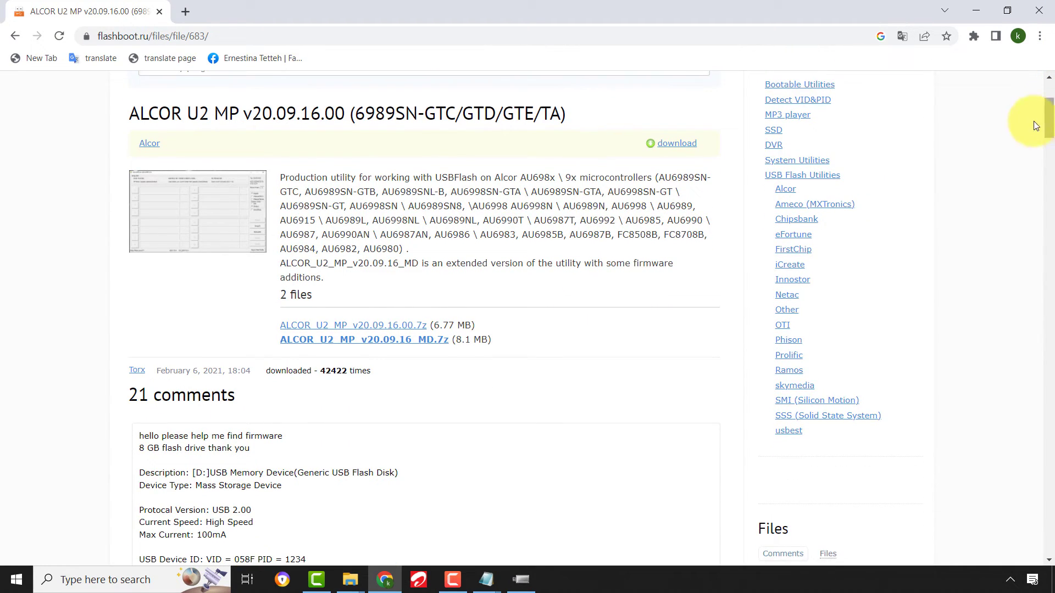
pyautogui.click(364, 341)
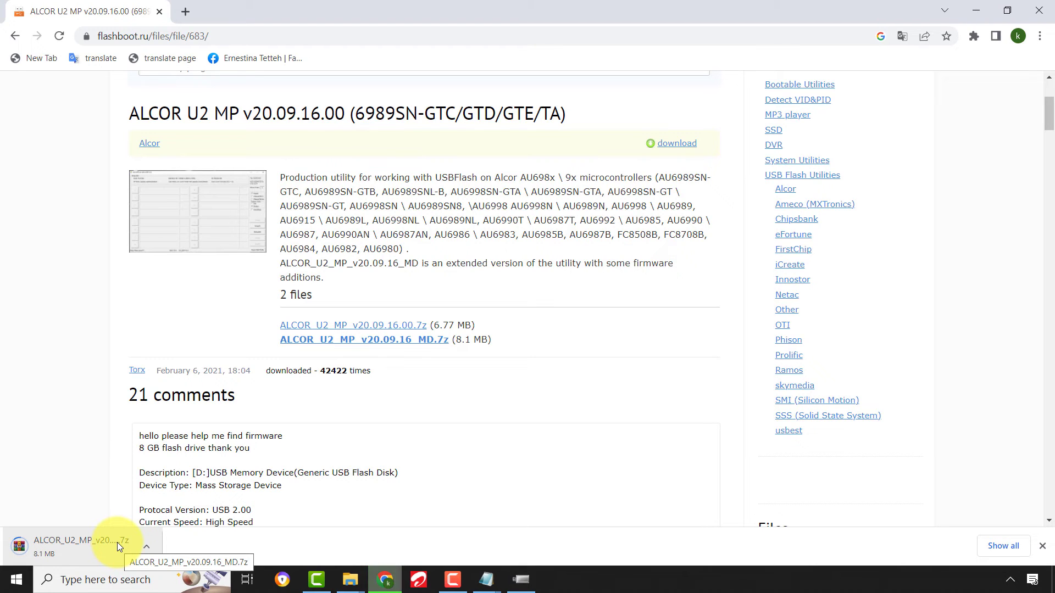
# Download ALCOR_U2_MP_v20.09.16.00.7z as well and show the downloaded archives in their folder.
pyautogui.click(380, 333)
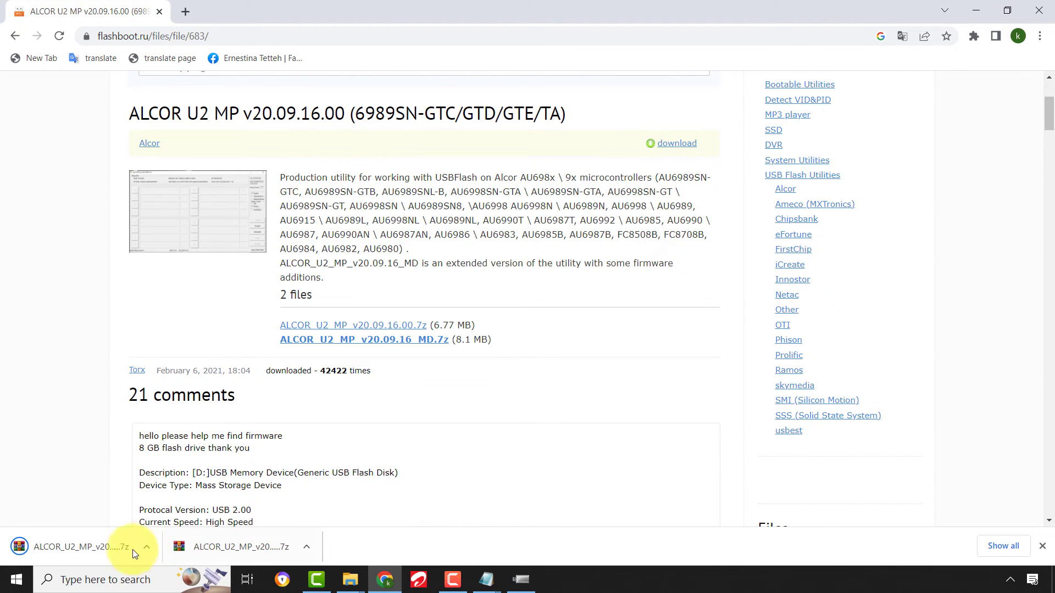
pyautogui.rightClick(107, 549)
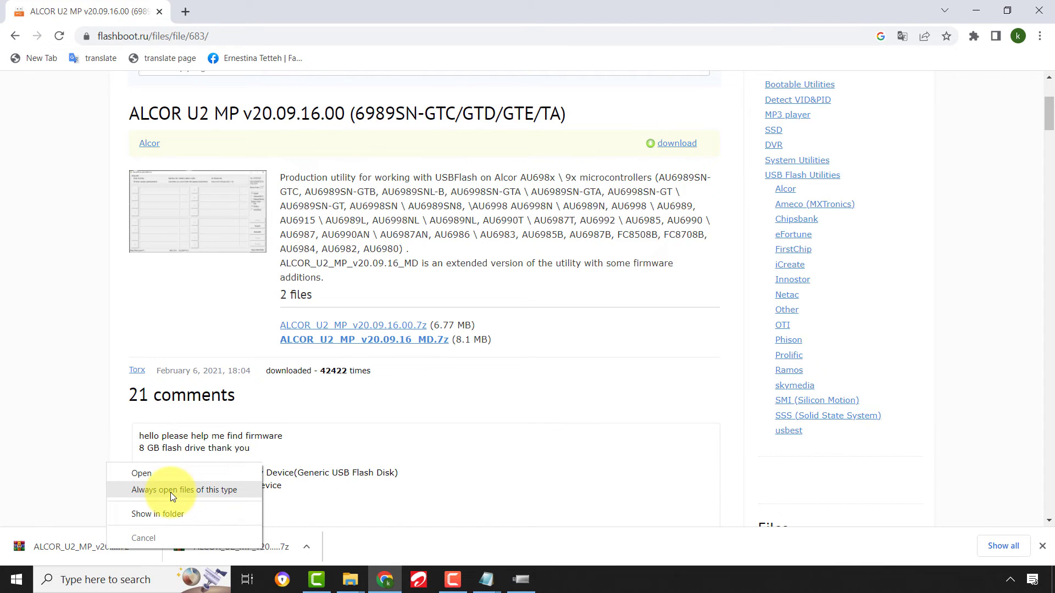
pyautogui.click(165, 513)
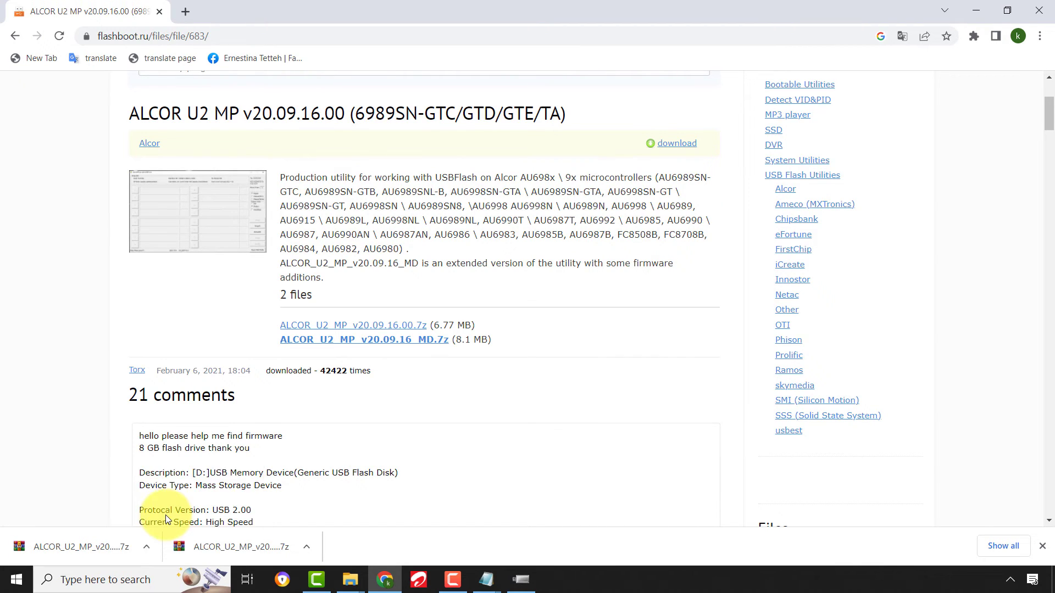
# Copy both ALCOR_U2_MP archives from the Downloads folder to the desktop, clearing the open Explorer and Chrome windows out of the way.
pyautogui.moveTo(646, 112); pyautogui.dragTo(378, 124)
pyautogui.rightClick(281, 113)
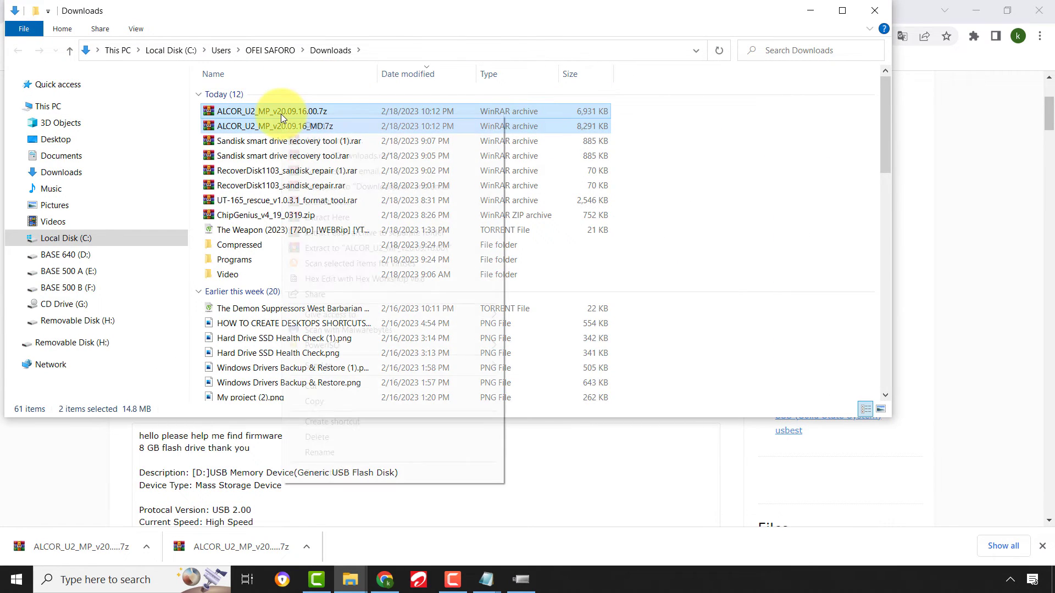
pyautogui.click(335, 401)
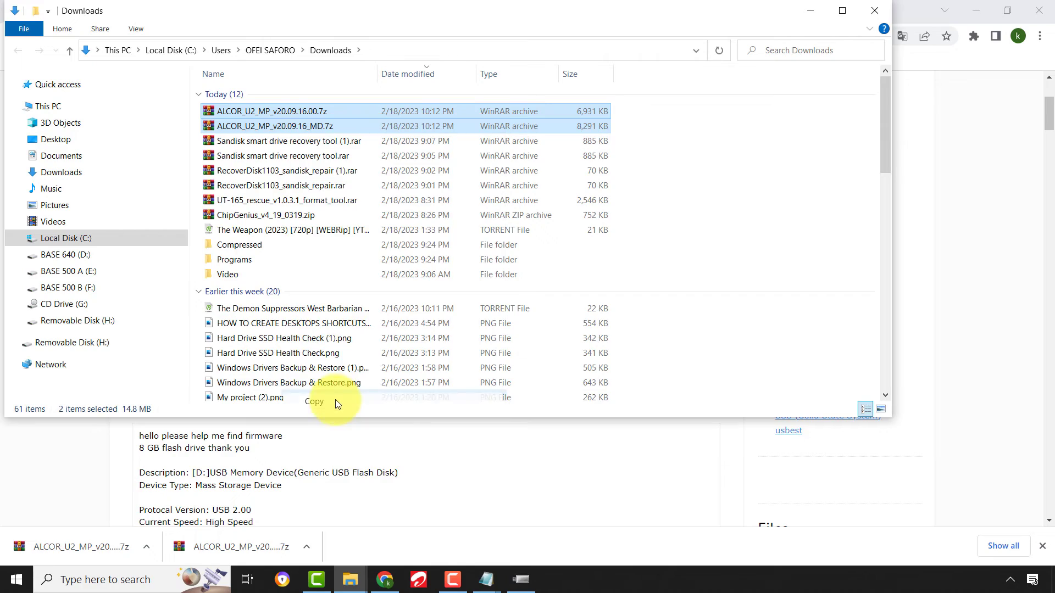
pyautogui.click(875, 9)
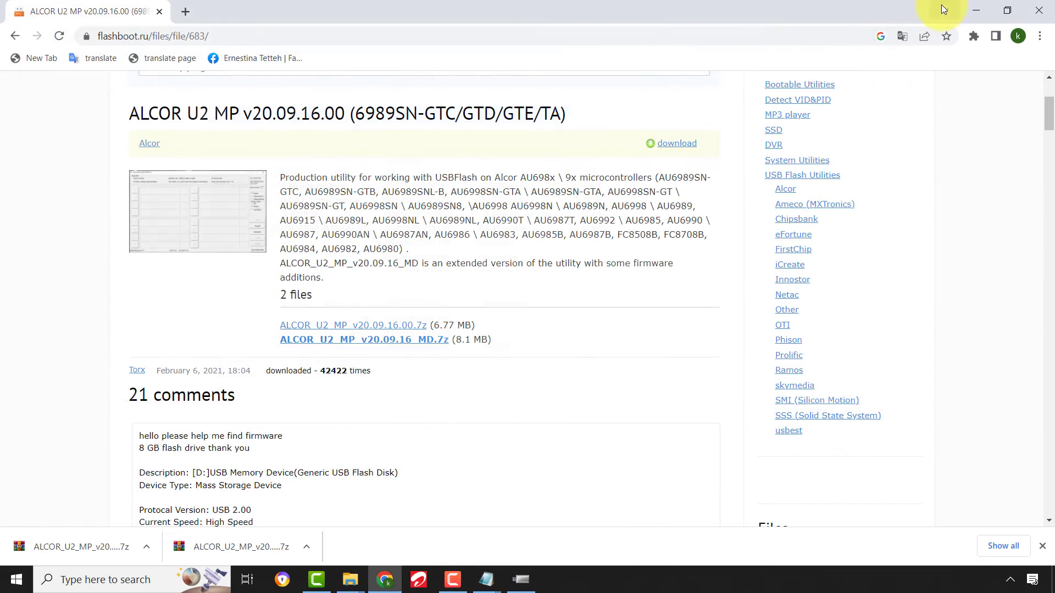
pyautogui.click(978, 7)
pyautogui.rightClick(301, 271)
pyautogui.click(343, 337)
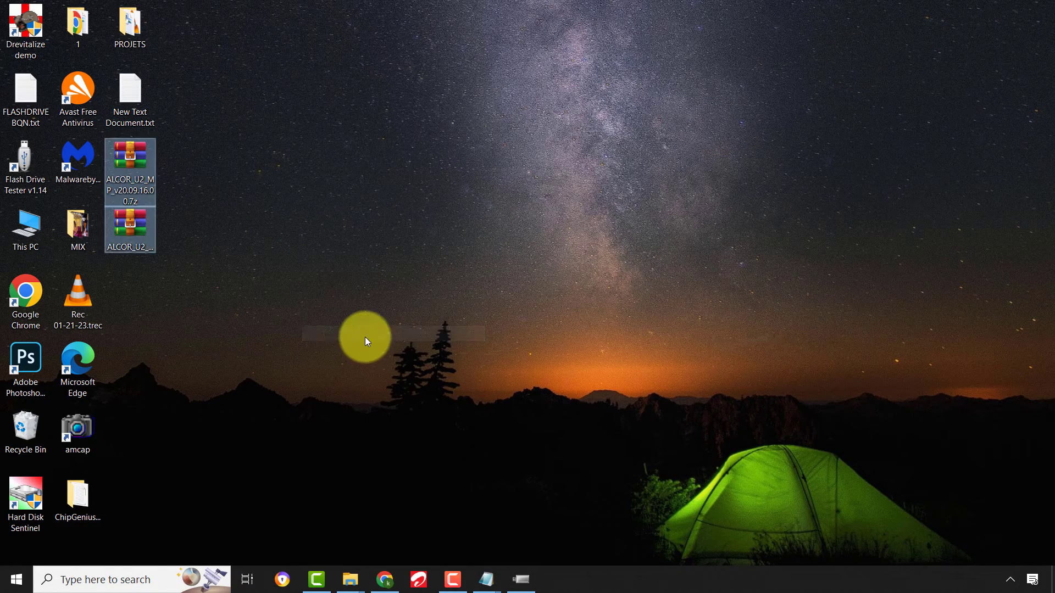
# Extract ALCOR_U2_MP_v20.09.16.00.7z to its own folder and, with Auto arrange icons off, move that folder to an empty desktop area.
pyautogui.rightClick(131, 153)
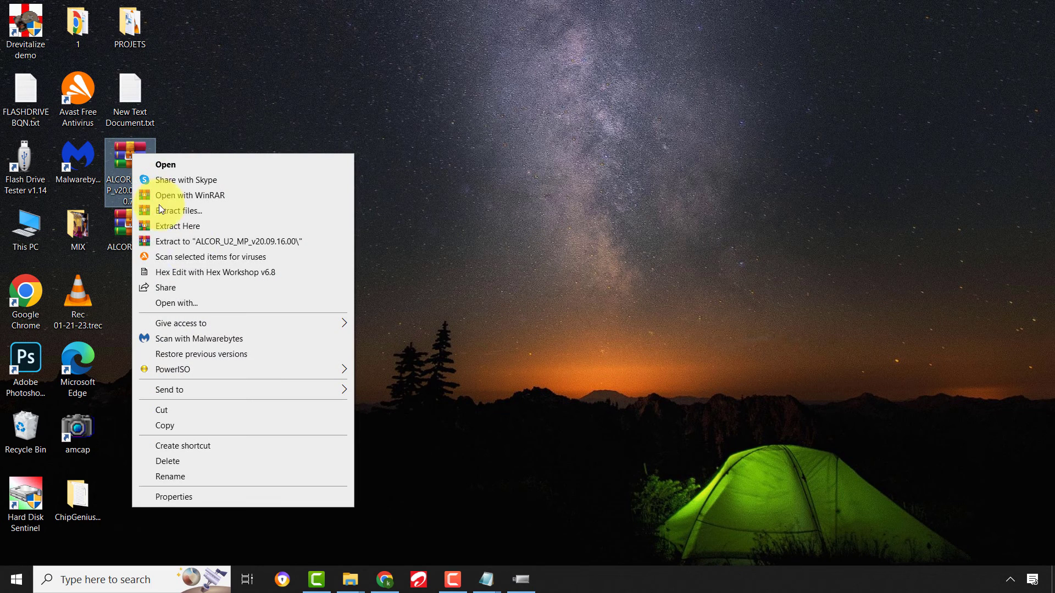
pyautogui.click(202, 242)
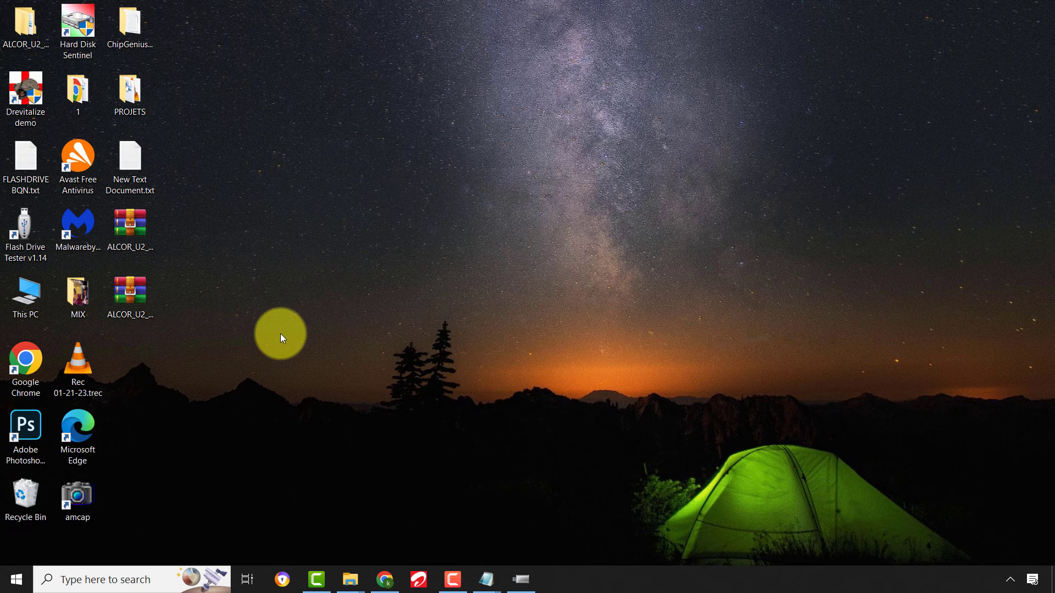
pyautogui.rightClick(588, 124)
pyautogui.moveTo(736, 135)
pyautogui.click(791, 185)
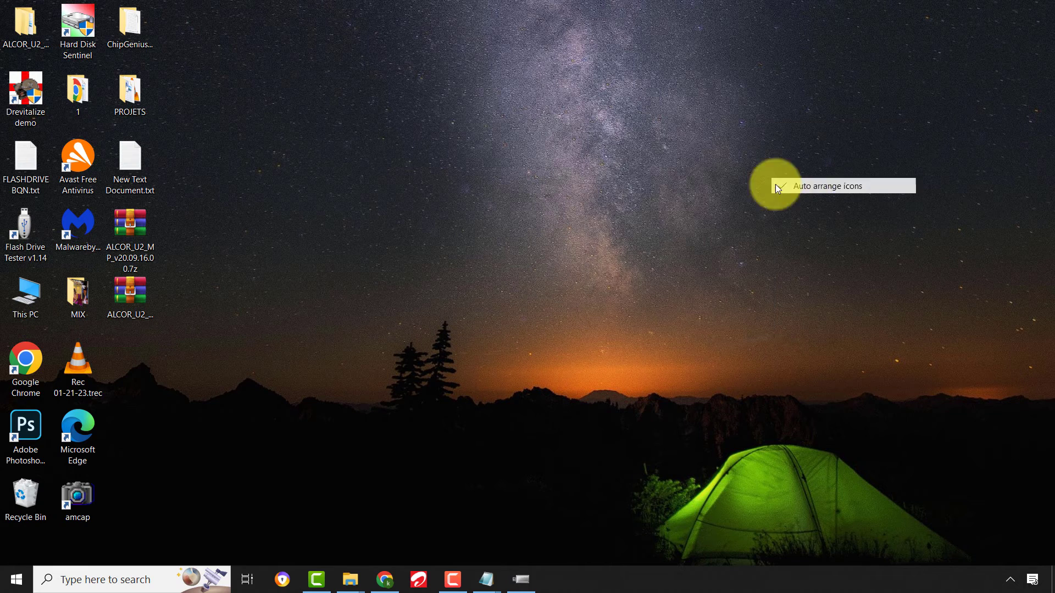
pyautogui.moveTo(19, 32); pyautogui.dragTo(547, 223)
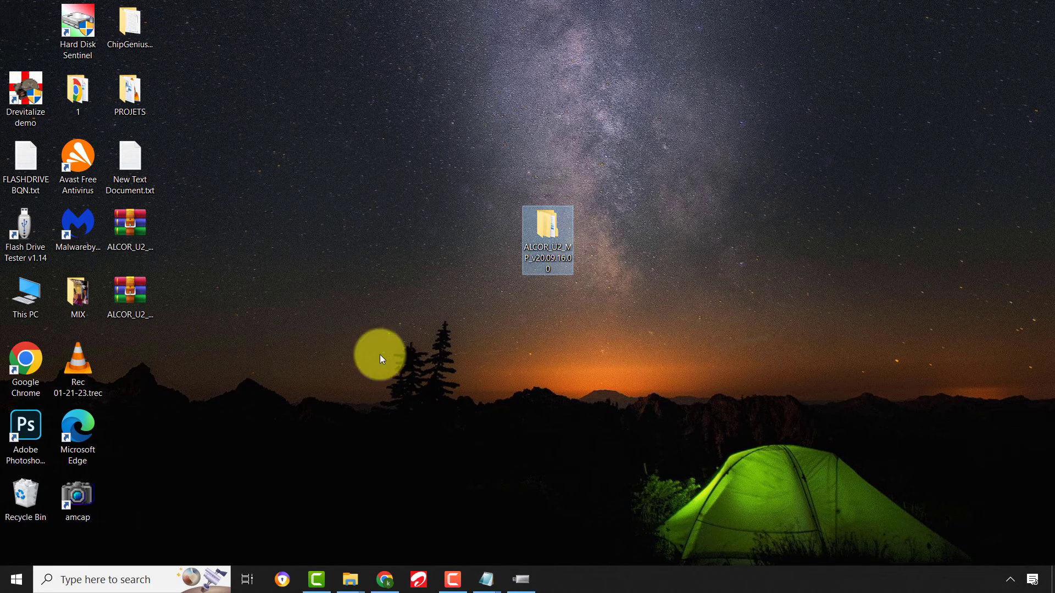
# Extract ALCOR_U2_MP_v20.09.16_MD.7z to its own folder and move that folder to an empty area of the desktop.
pyautogui.rightClick(138, 292)
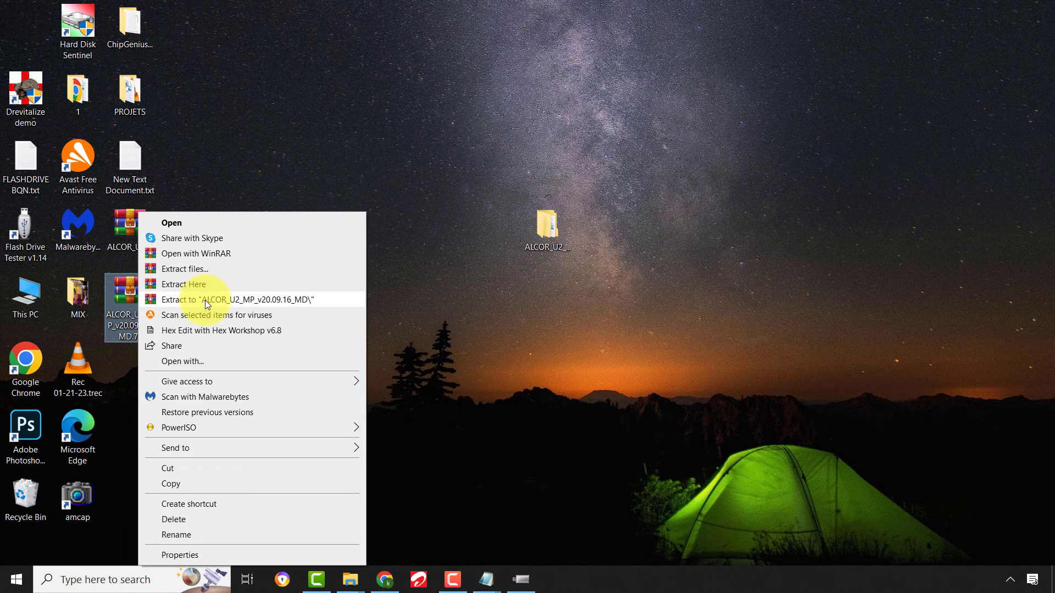
pyautogui.click(205, 300)
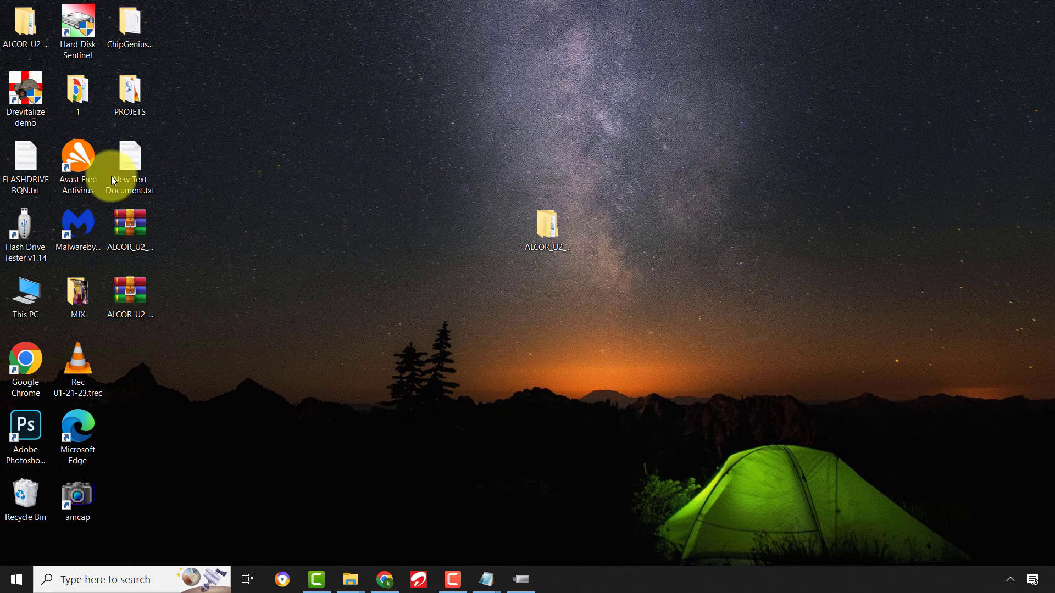
pyautogui.moveTo(22, 24); pyautogui.dragTo(431, 295)
pyautogui.click(554, 353)
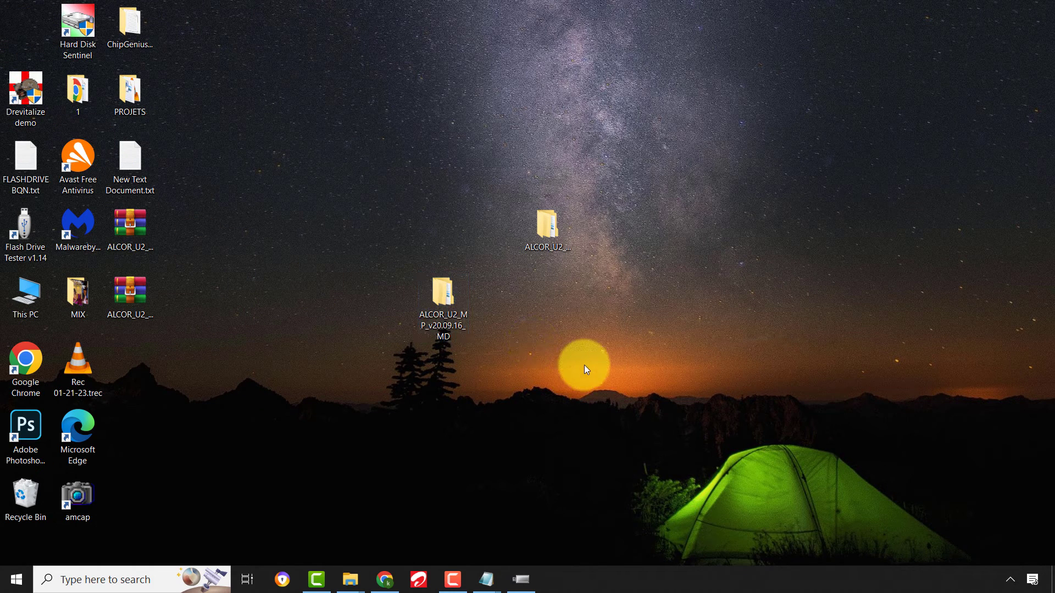
# Launch AlcorMP.exe from the inner ALCOR_U2_MP_v20.09.16_MD folder and arrange its window clear of the desktop icons.
pyautogui.doubleClick(444, 298)
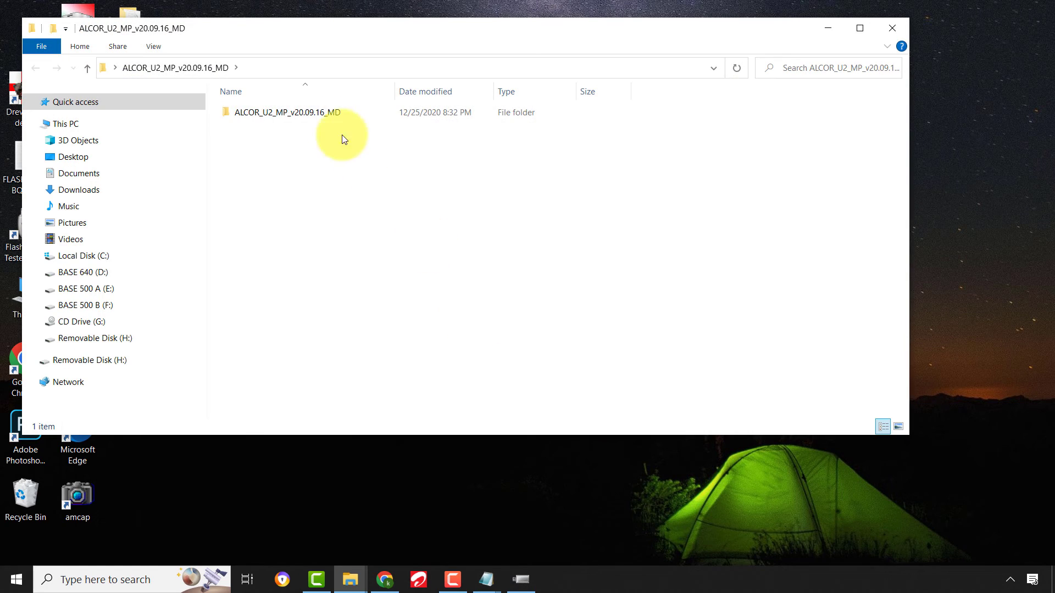
pyautogui.doubleClick(305, 113)
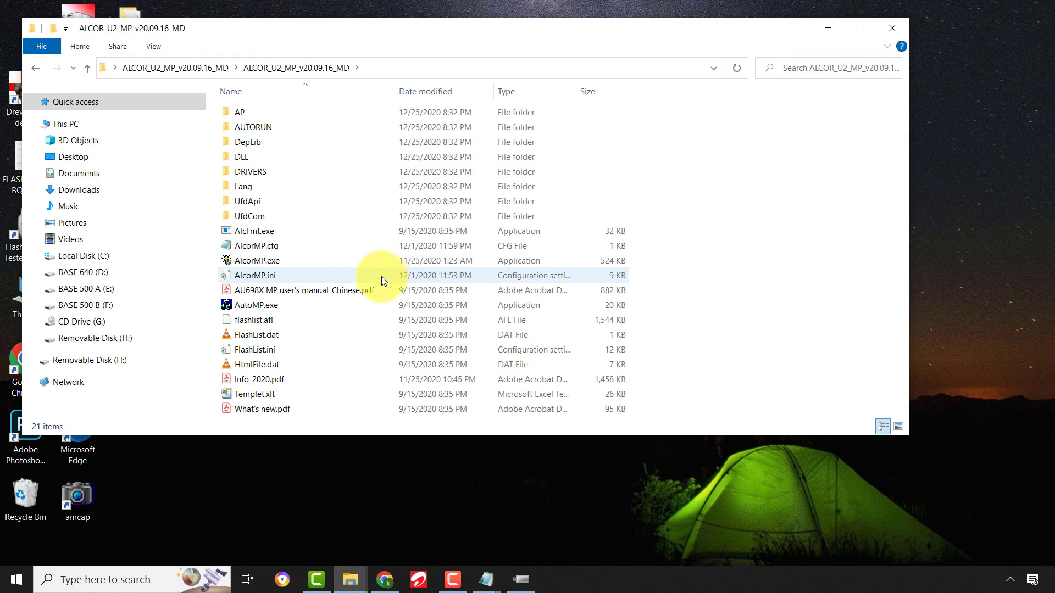
pyautogui.click(262, 260)
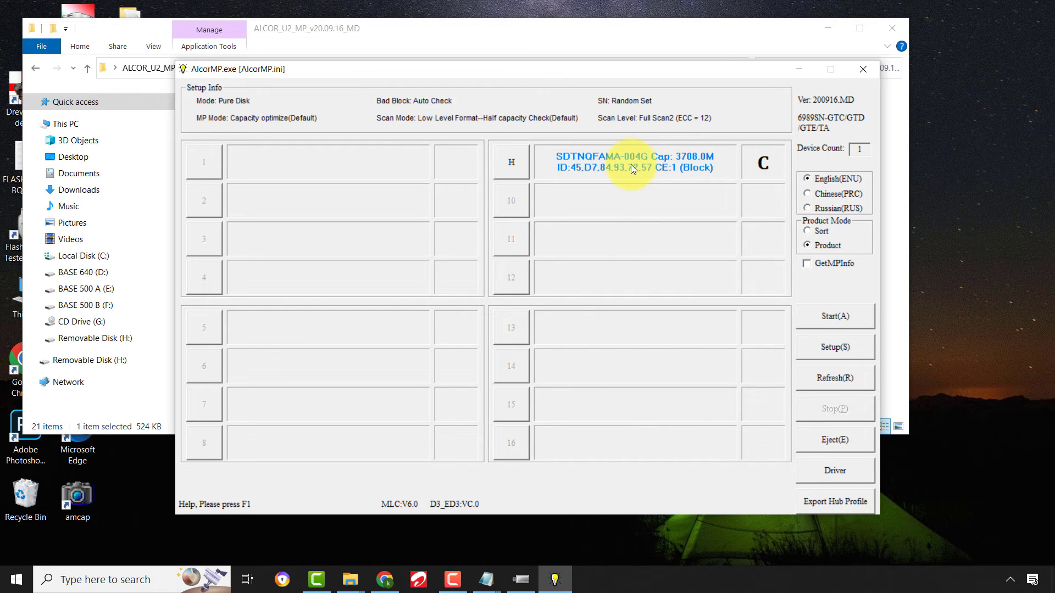
pyautogui.click(816, 31)
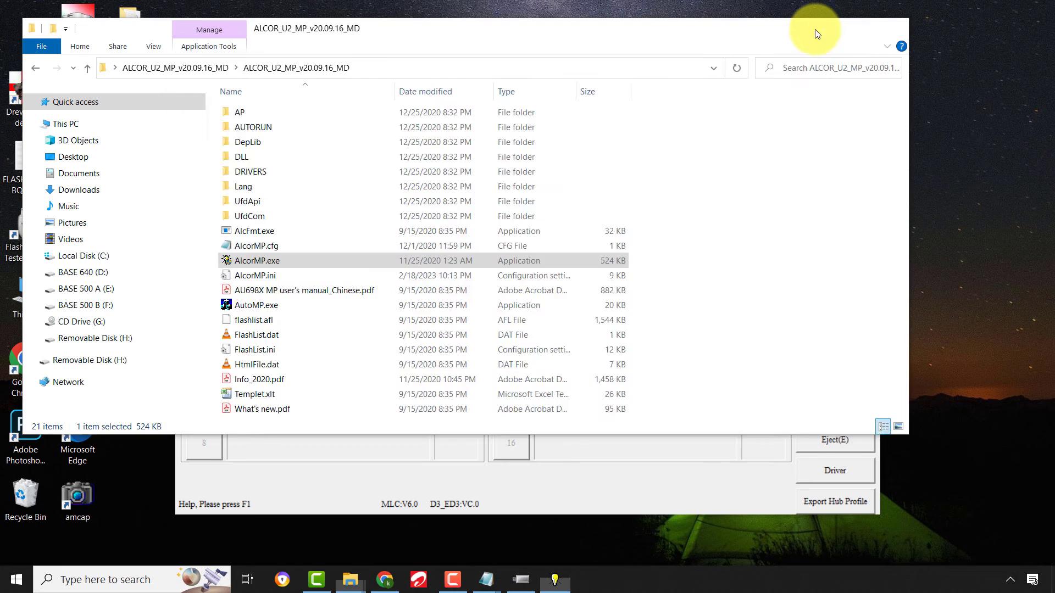
pyautogui.moveTo(499, 70); pyautogui.dragTo(612, 54)
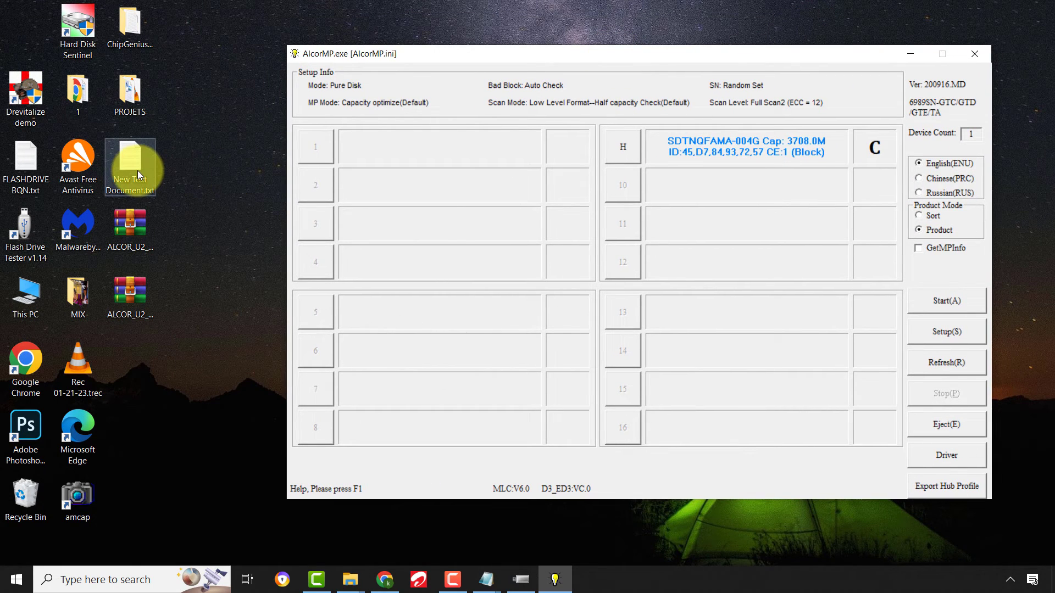
# Open AlcorMP's Driver dialog and fill in the plug-in device VID with 0000, copied from the Notepad report.
pyautogui.click(946, 456)
pyautogui.click(597, 337)
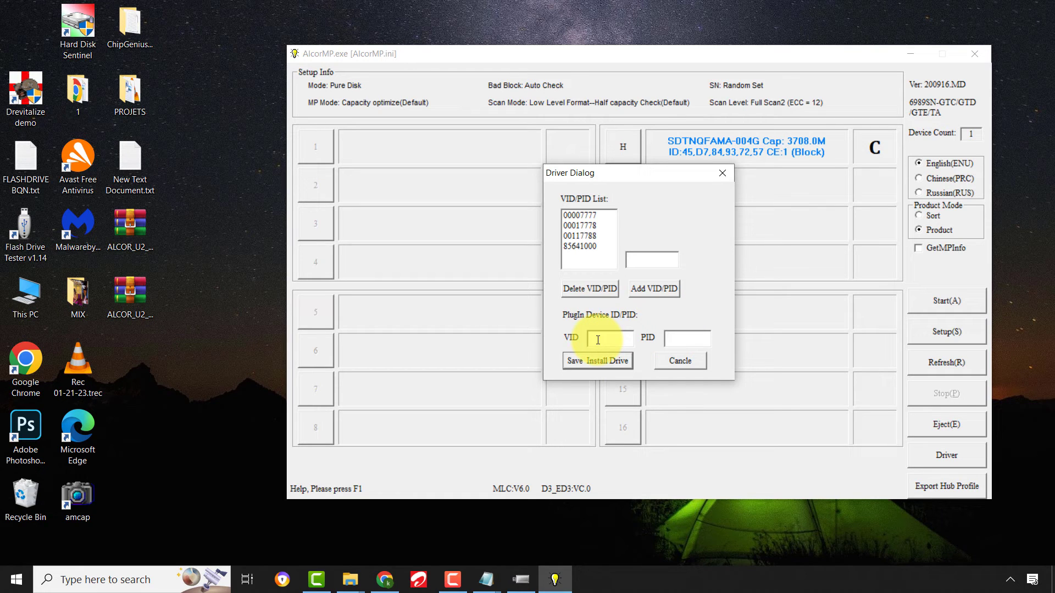
pyautogui.click(488, 580)
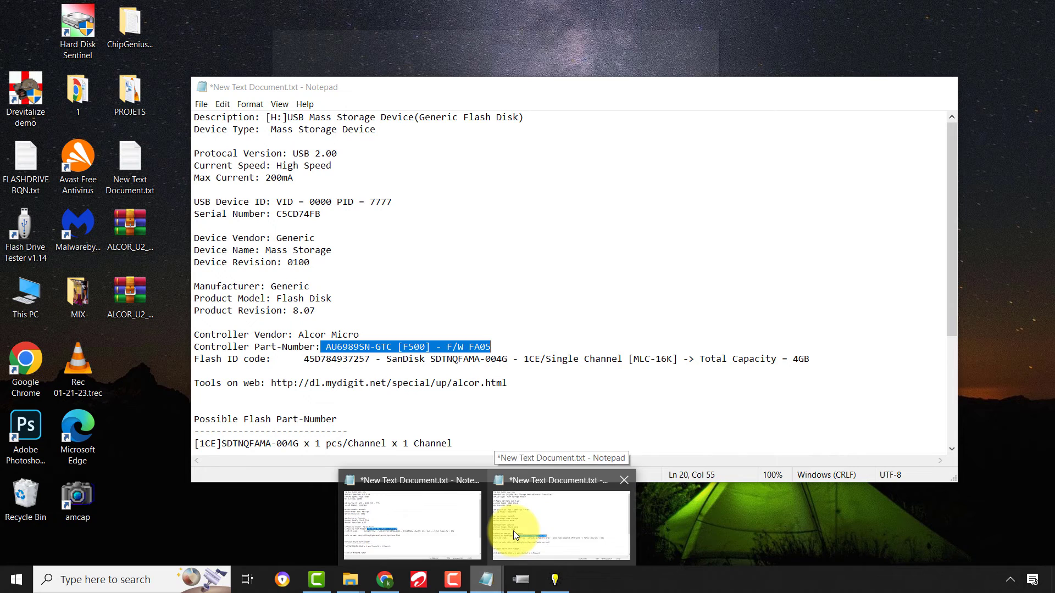
pyautogui.click(513, 530)
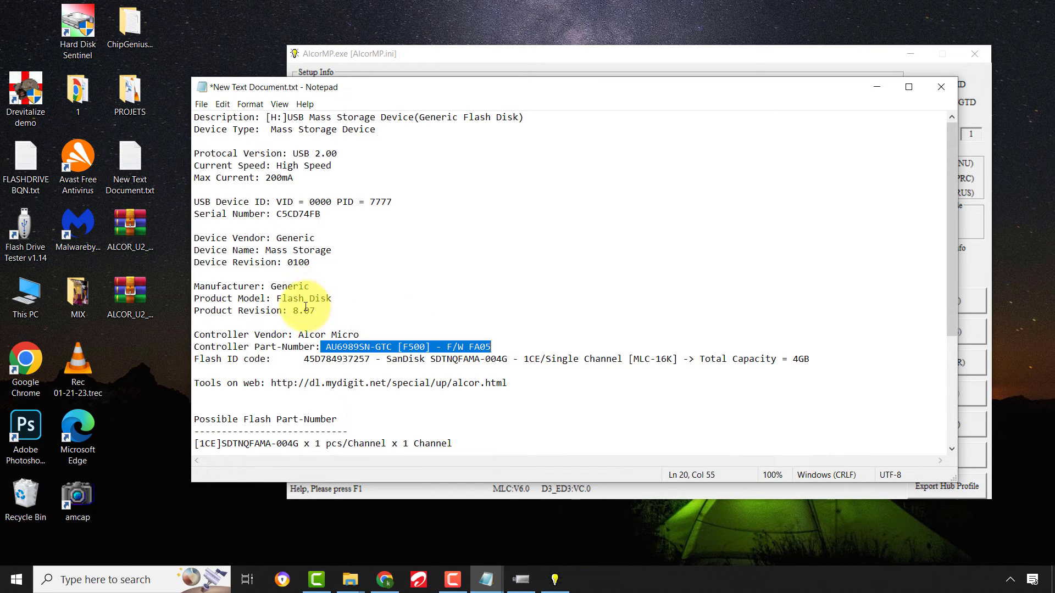
pyautogui.moveTo(309, 201); pyautogui.dragTo(330, 201)
pyautogui.rightClick(328, 202)
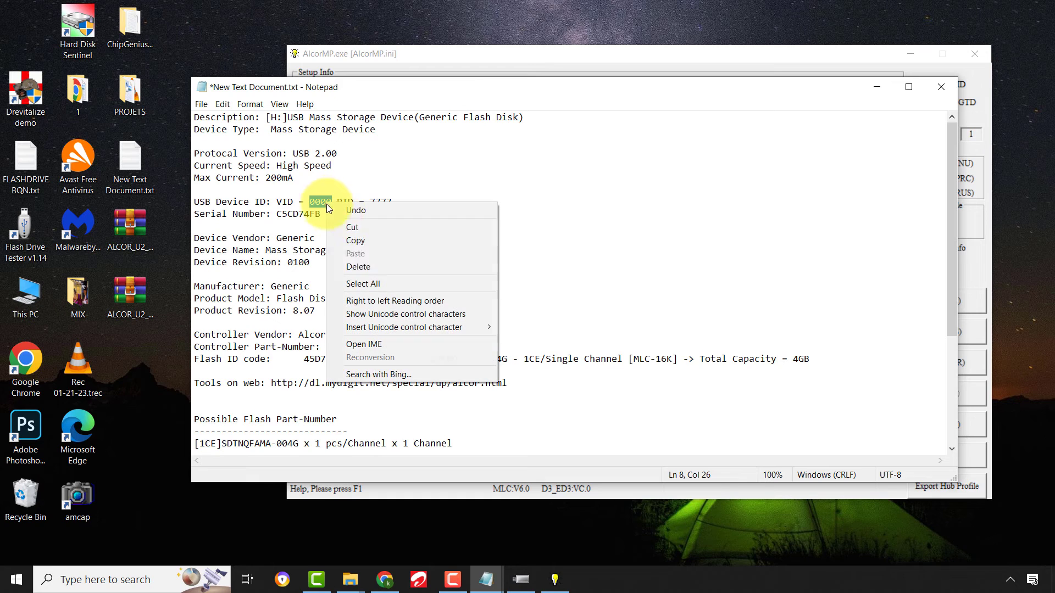
pyautogui.click(371, 241)
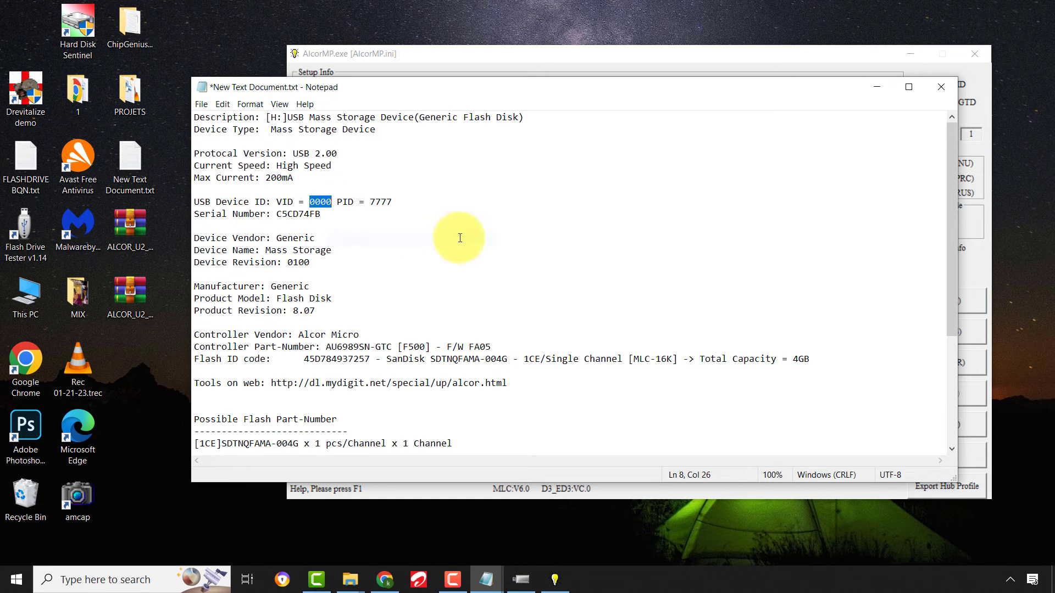
pyautogui.click(869, 90)
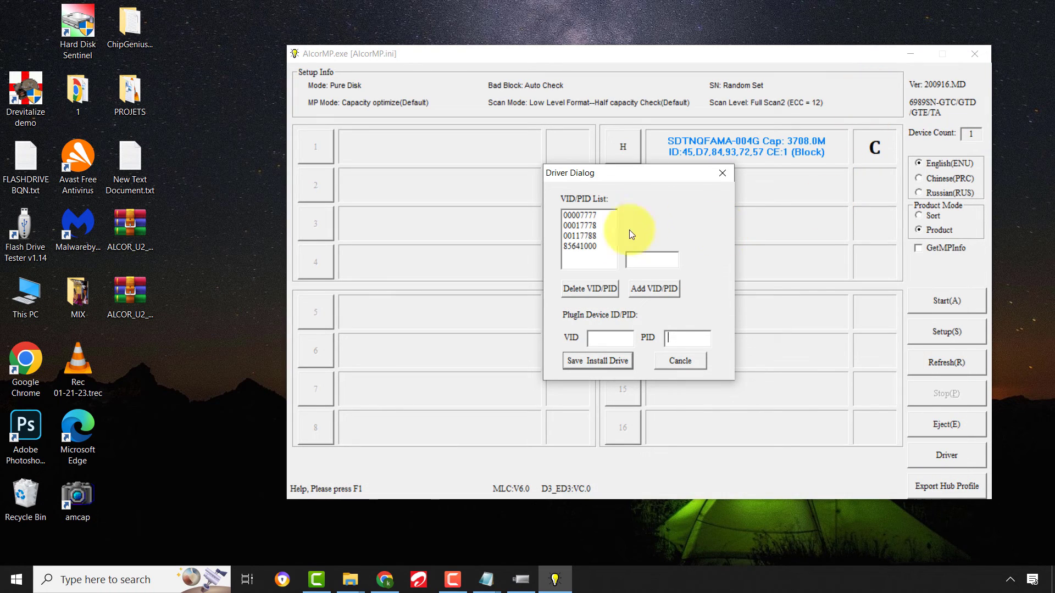
pyautogui.rightClick(607, 339)
pyautogui.click(645, 397)
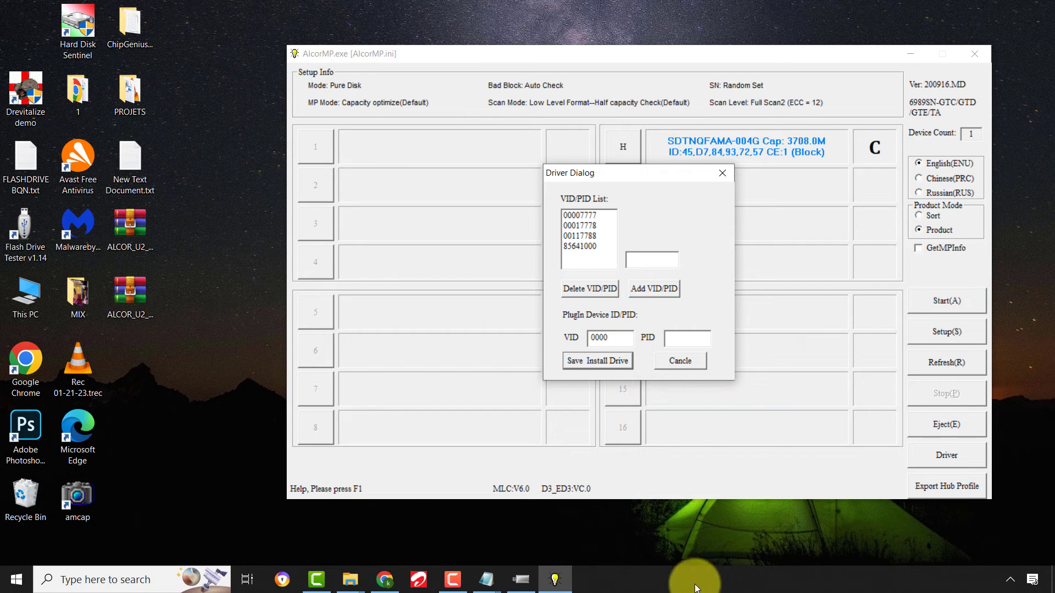
# Copy the PID 7777 from the Notepad report into the PID field of the Driver dialog.
pyautogui.click(486, 580)
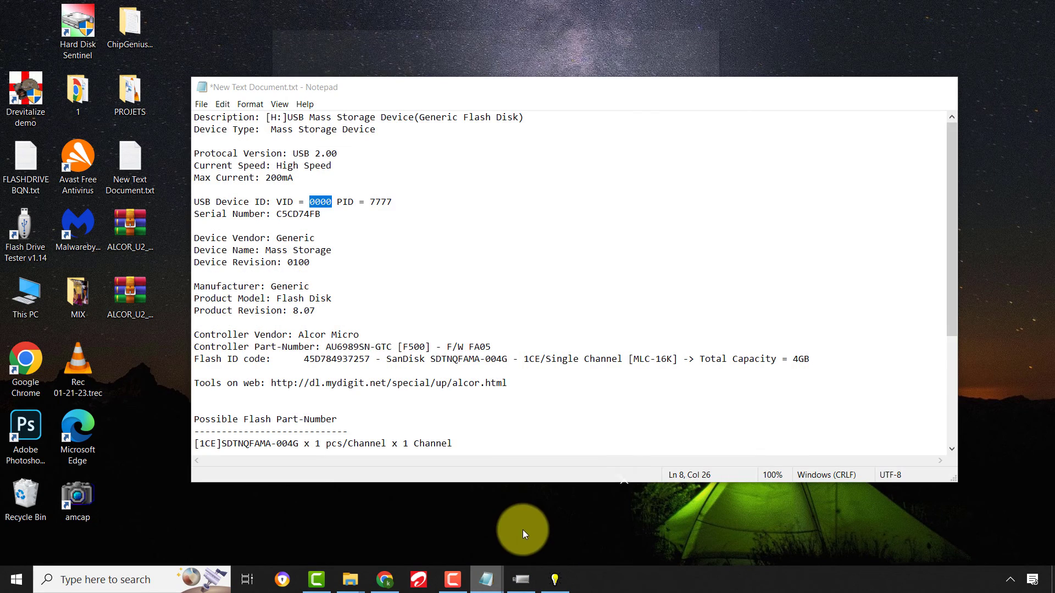
pyautogui.click(523, 530)
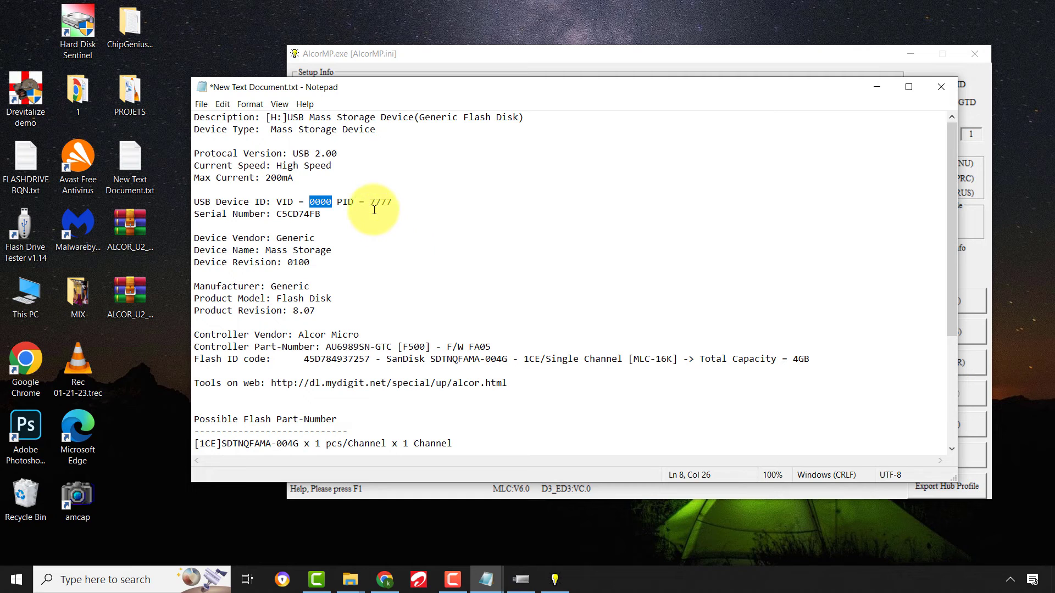
pyautogui.moveTo(370, 202); pyautogui.dragTo(390, 202)
pyautogui.rightClick(389, 201)
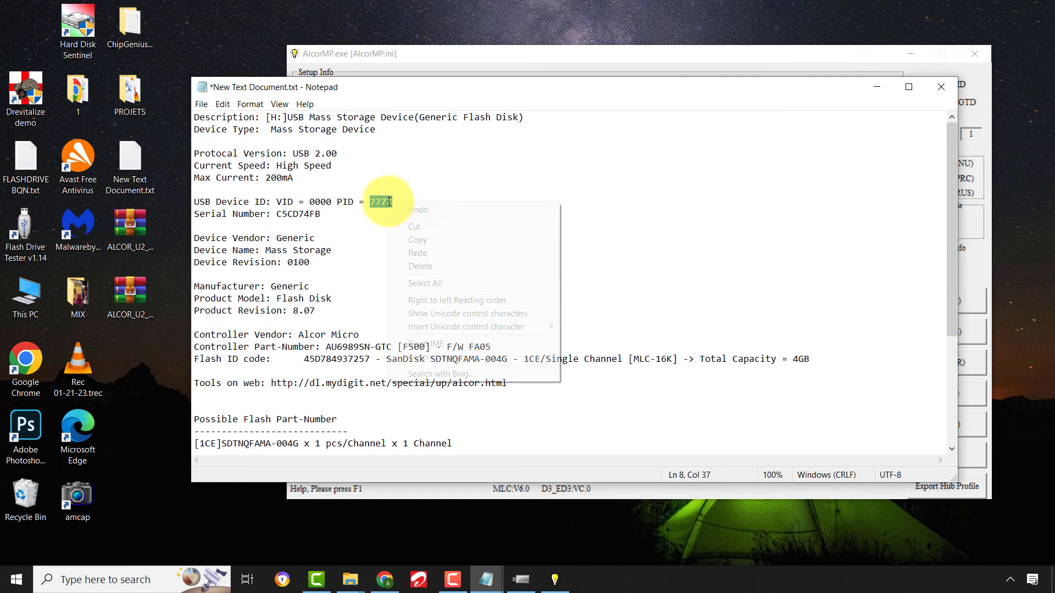
pyautogui.click(429, 242)
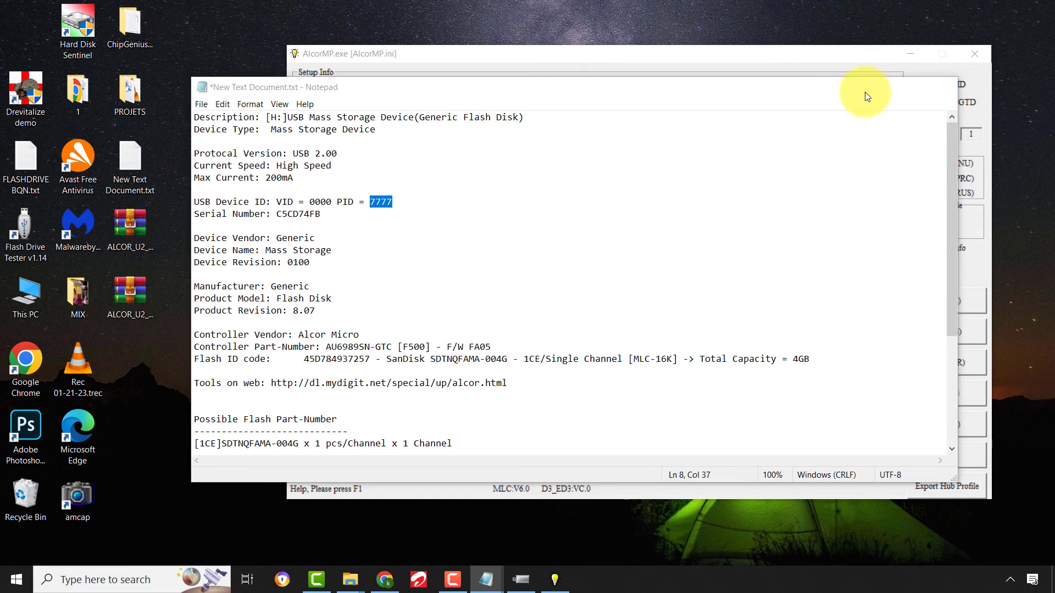
pyautogui.click(873, 88)
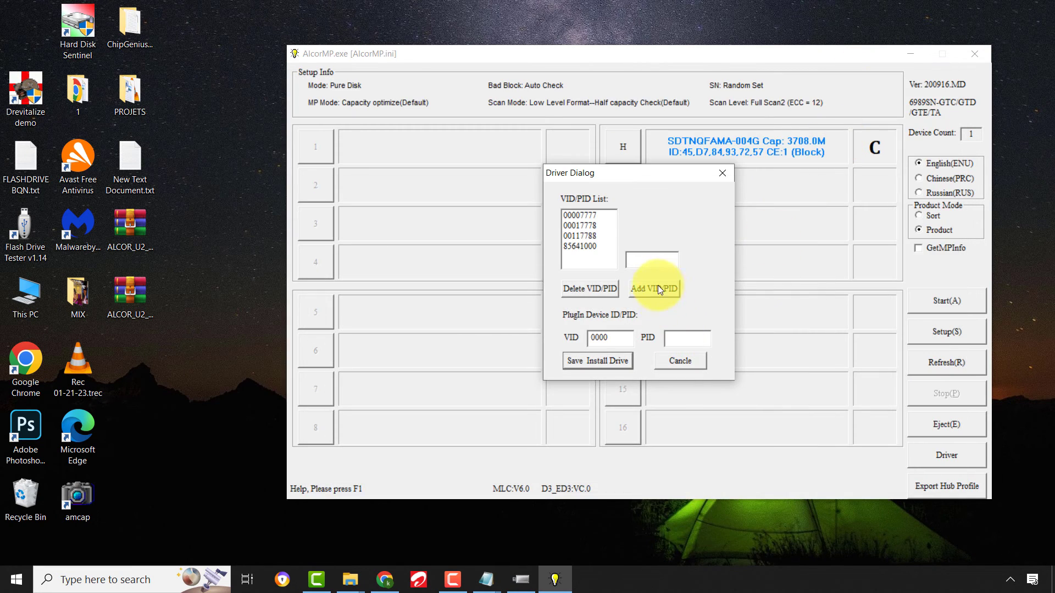
pyautogui.rightClick(695, 343)
pyautogui.click(726, 400)
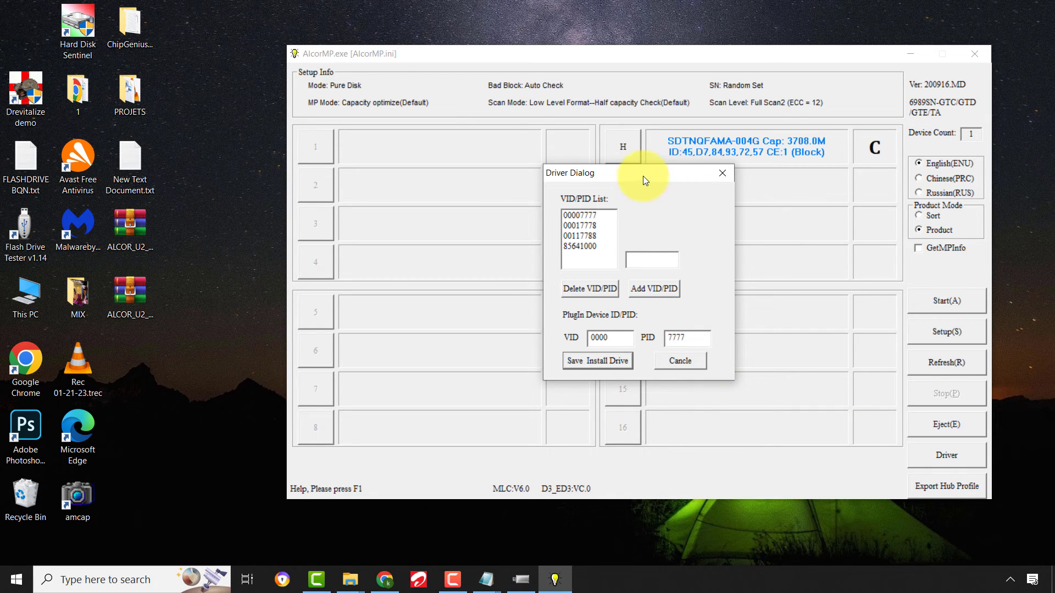
# Save the VID/PID and install the driver, and start the AlcorMP repair of flash drive H.
pyautogui.moveTo(643, 176); pyautogui.dragTo(523, 173)
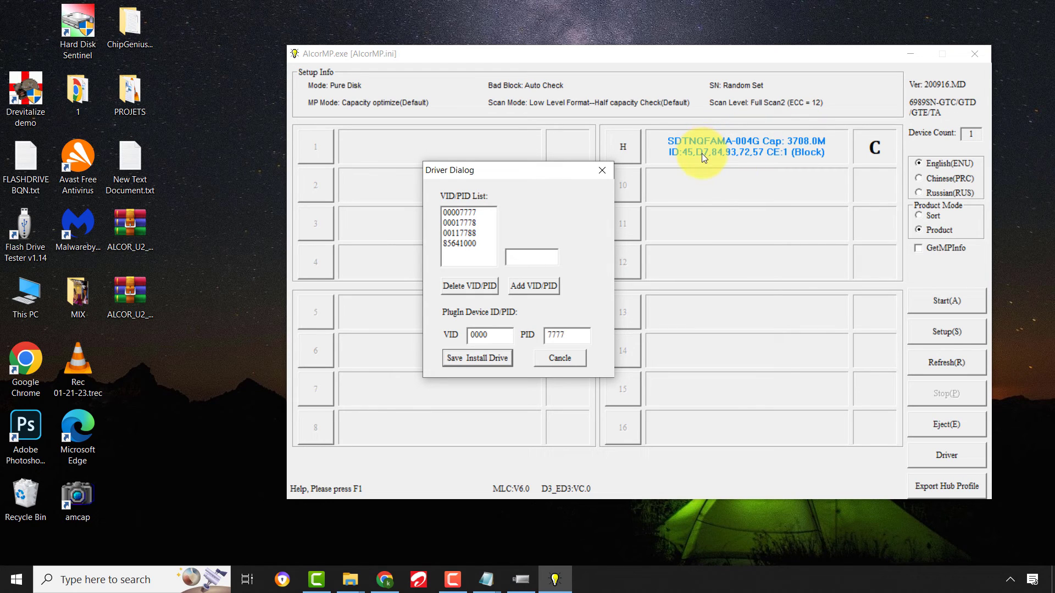
pyautogui.click(490, 361)
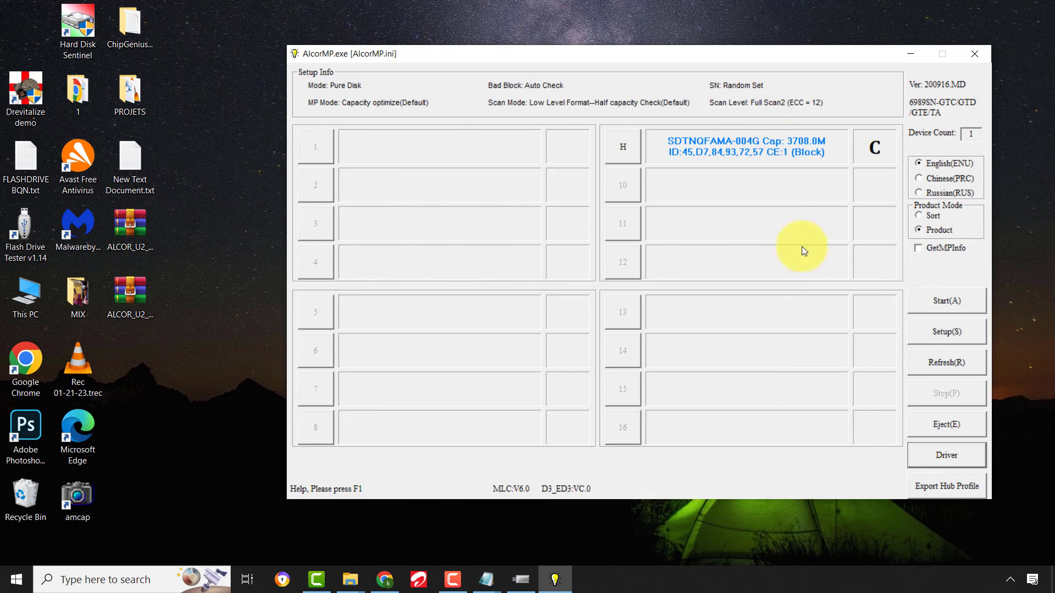
pyautogui.click(937, 301)
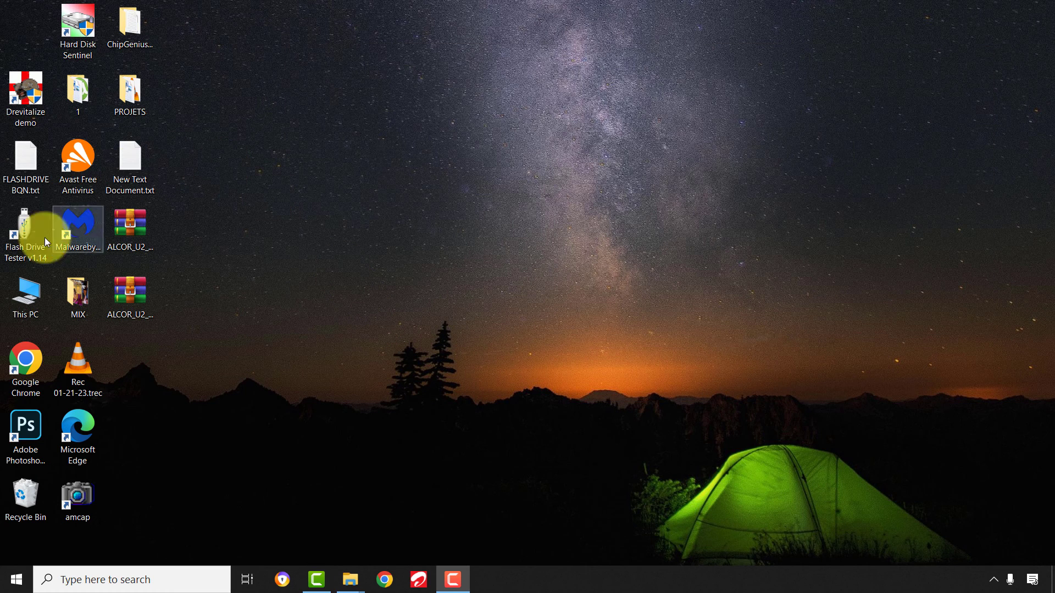
# Inspect the repaired USB Drive (H:) in This PC by viewing its properties and its contents, and return to the drive list.
pyautogui.doubleClick(27, 292)
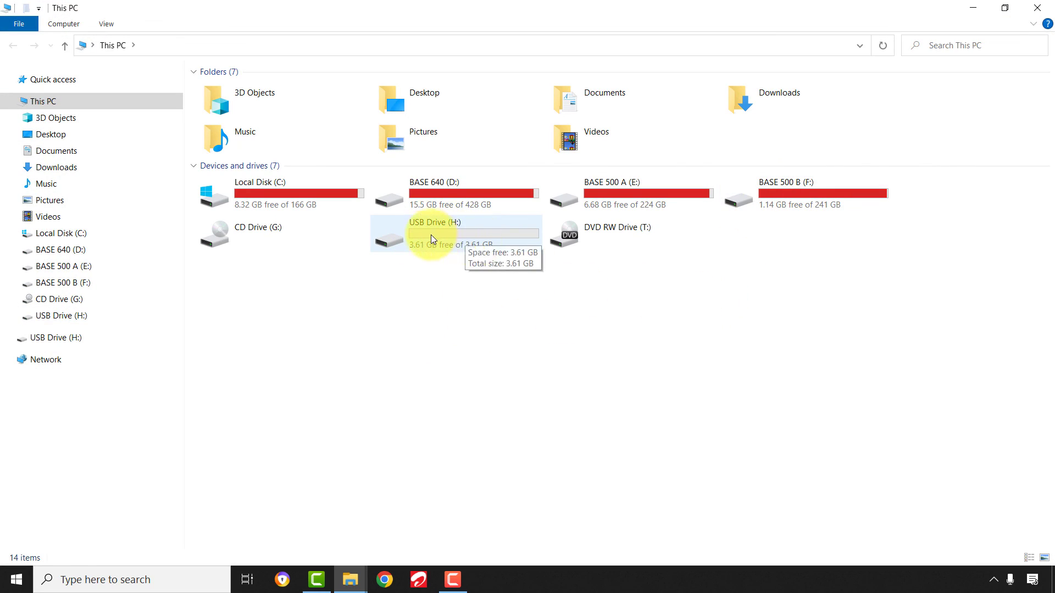
pyautogui.rightClick(456, 234)
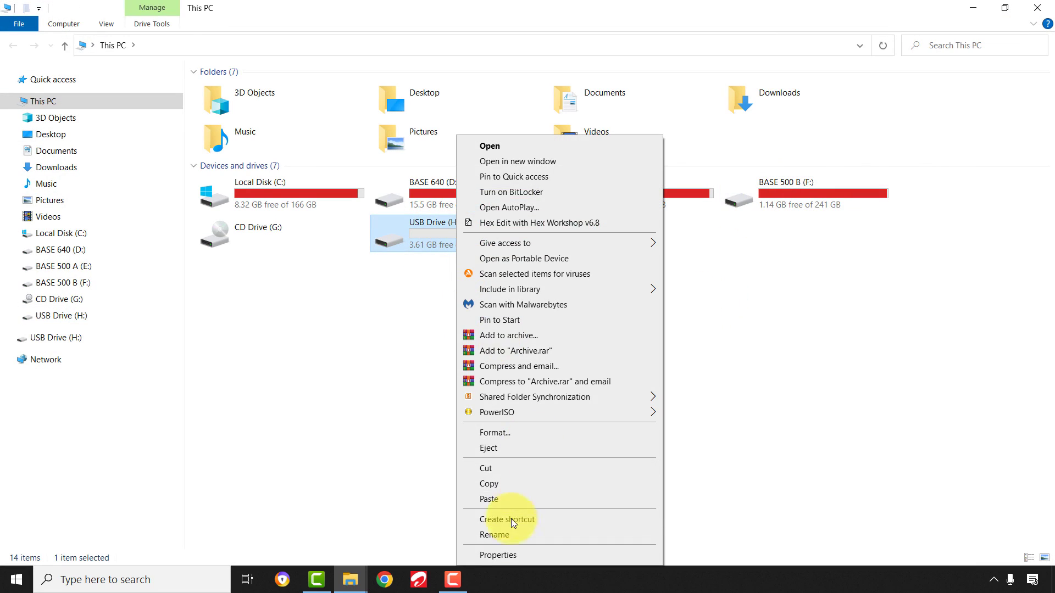
pyautogui.click(500, 555)
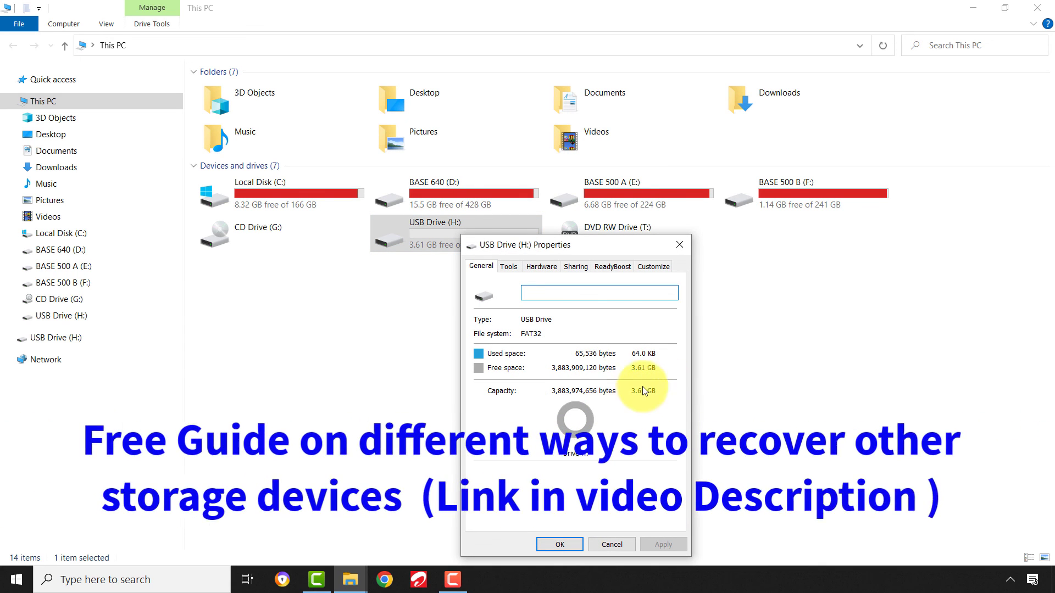
pyautogui.click(559, 545)
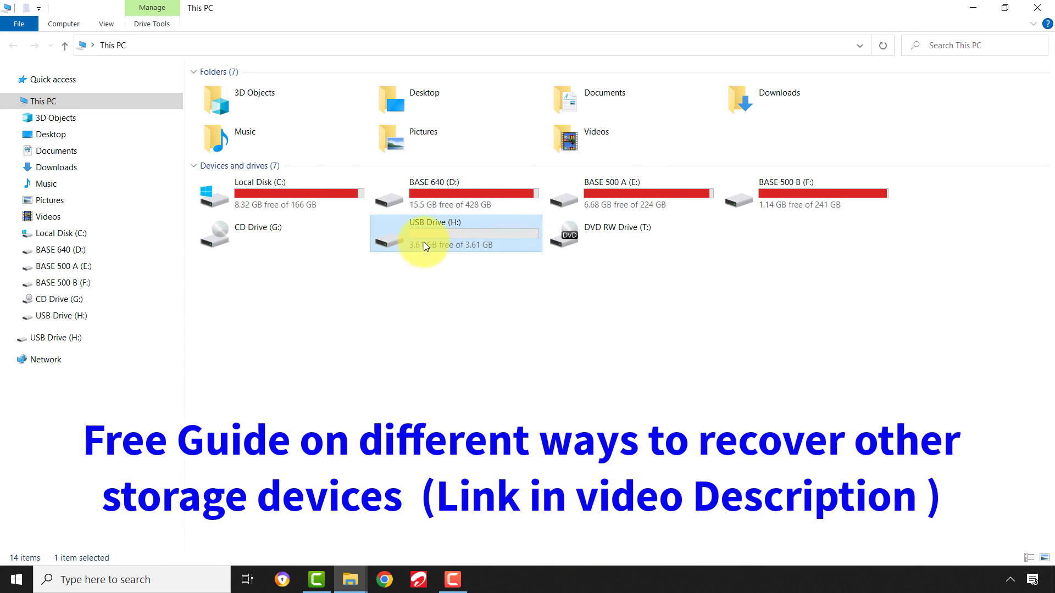
pyautogui.doubleClick(447, 242)
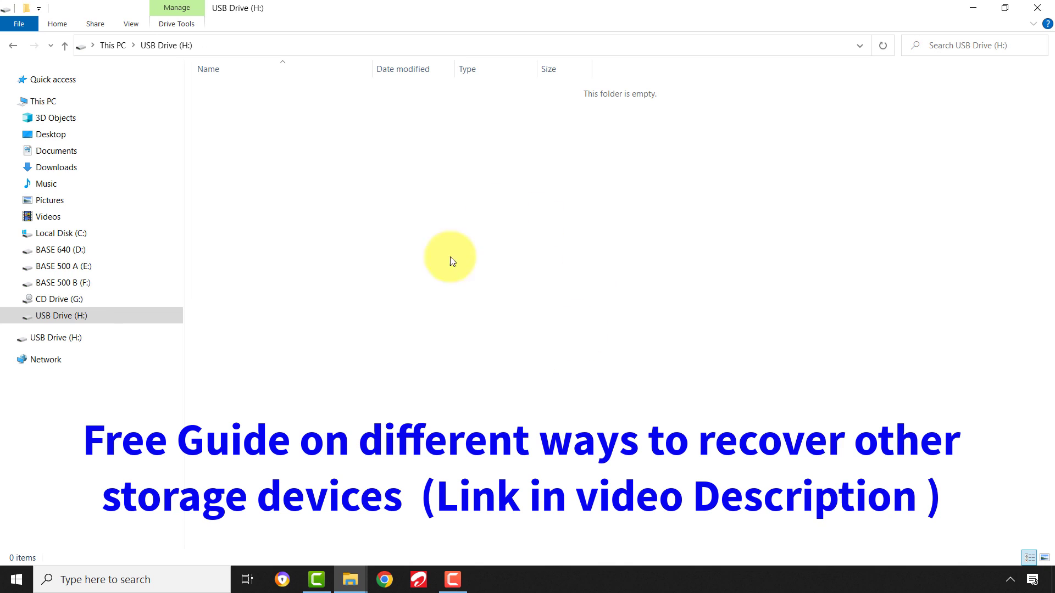
pyautogui.click(13, 45)
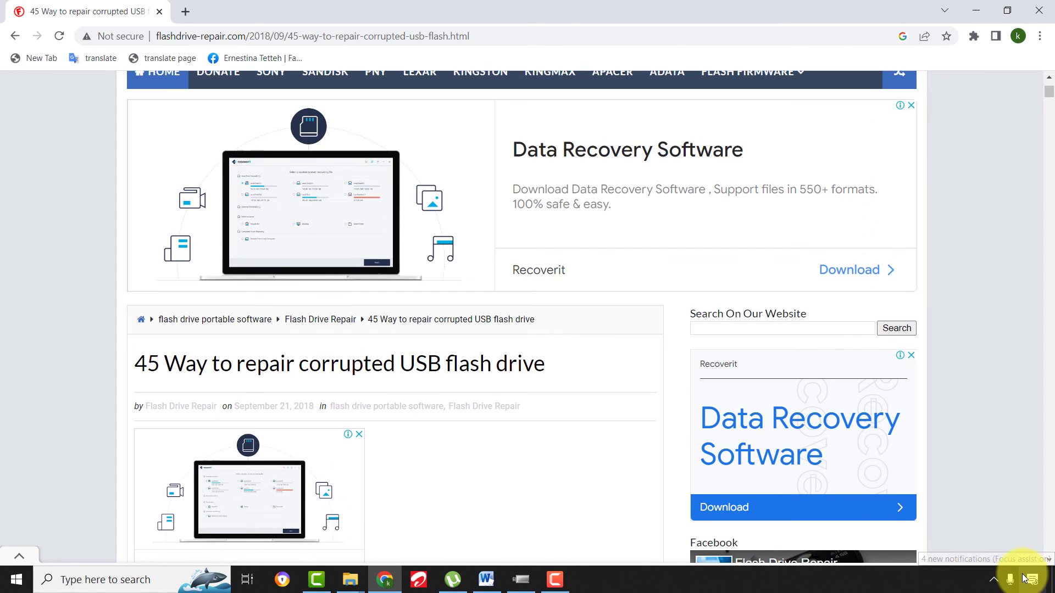